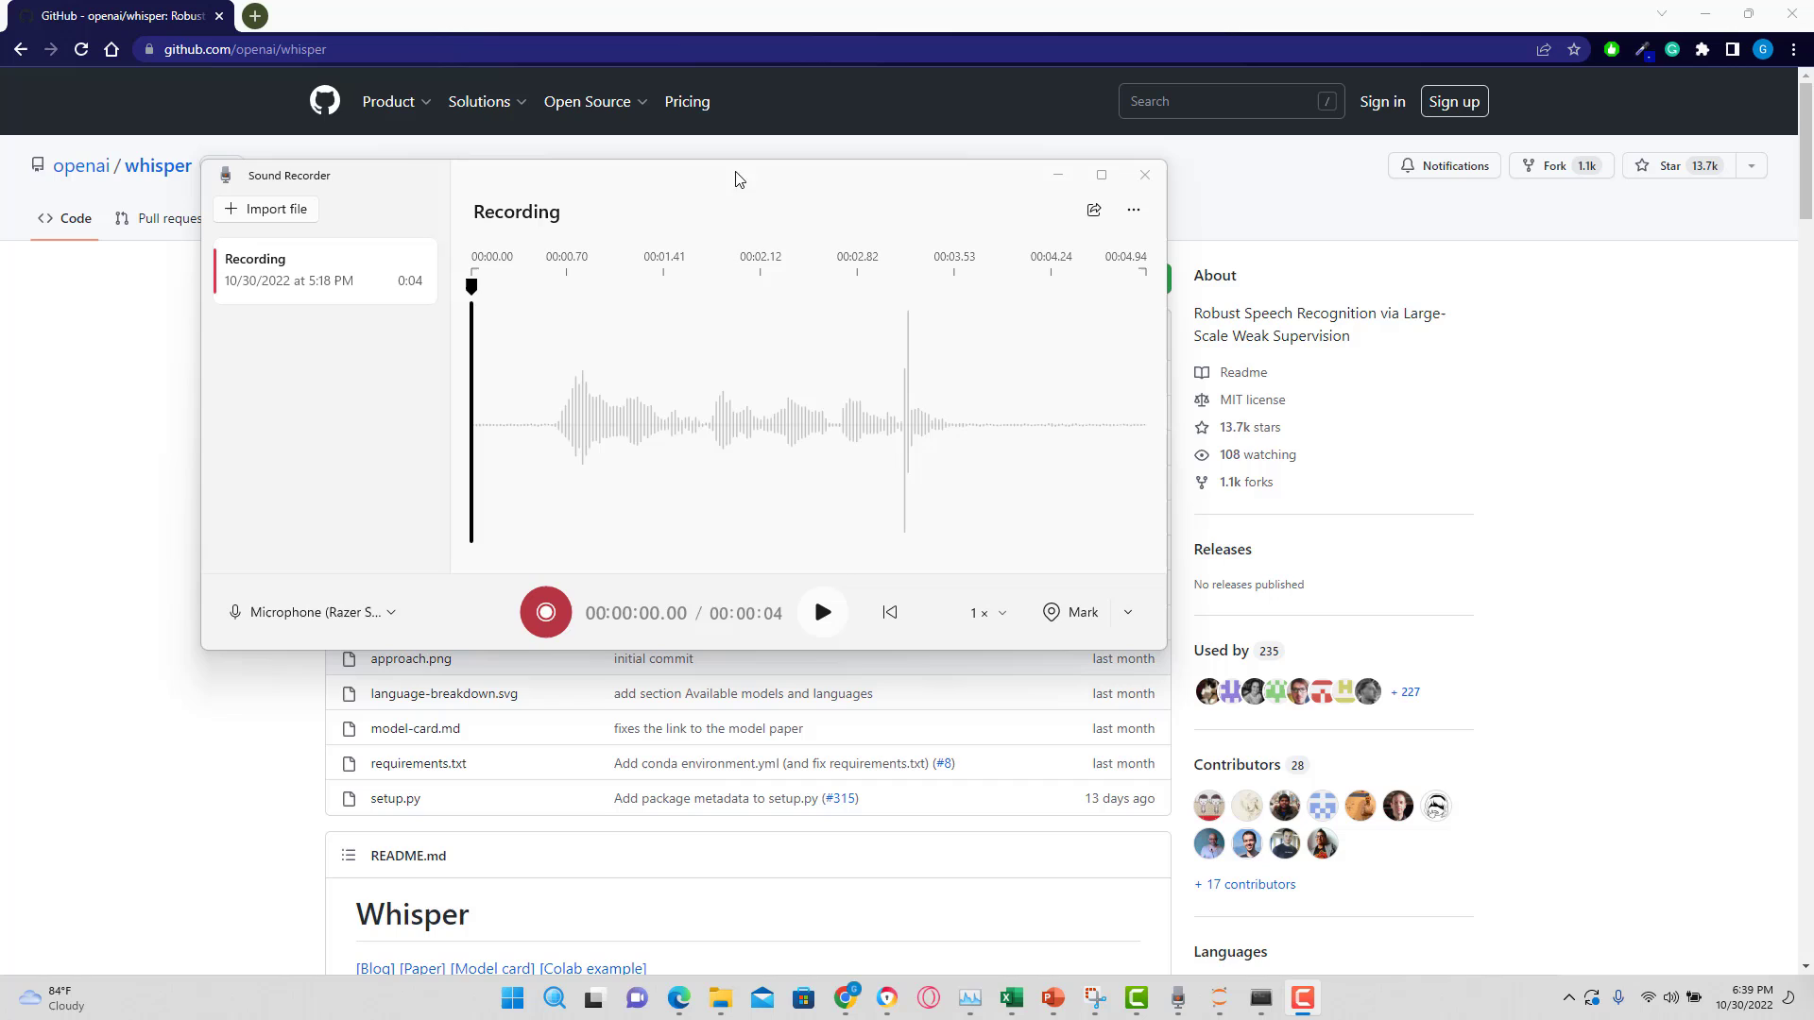
Play back the four-second voice recording in Sound Recorder.
{"action": "left_click", "coordinate": [820, 621]}
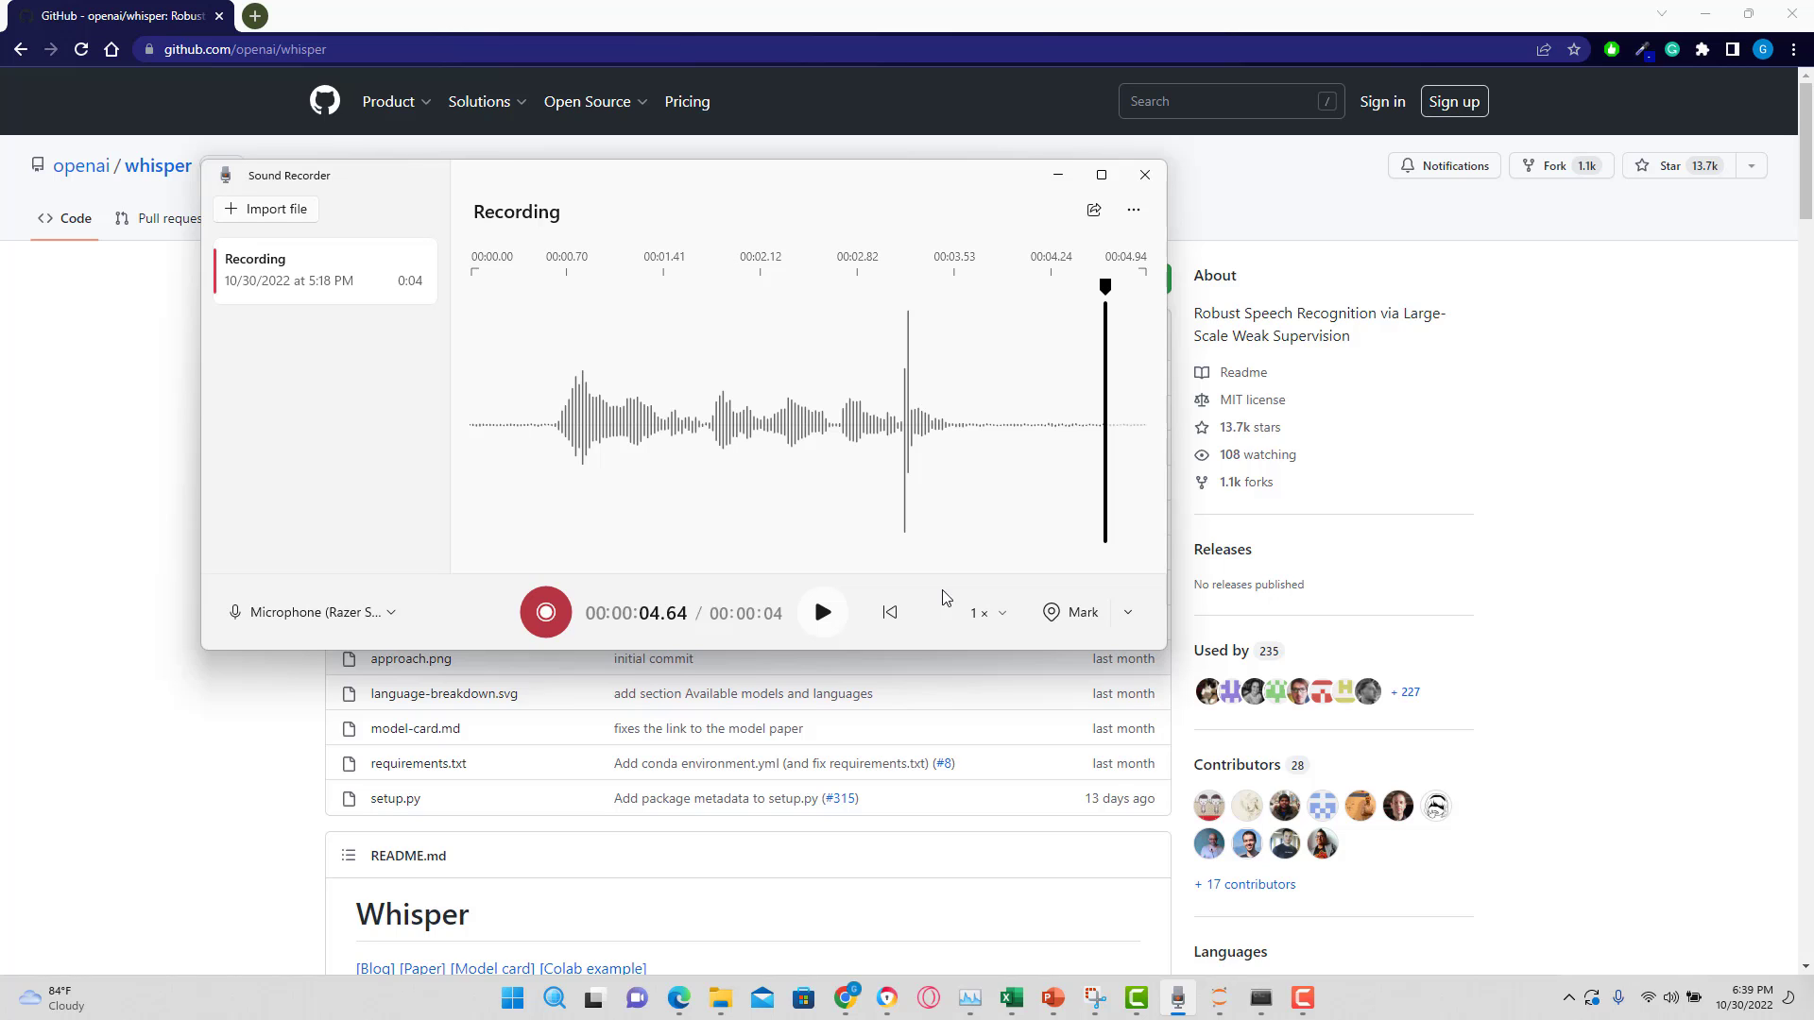
{"action": "left_click", "coordinate": [157, 661]}
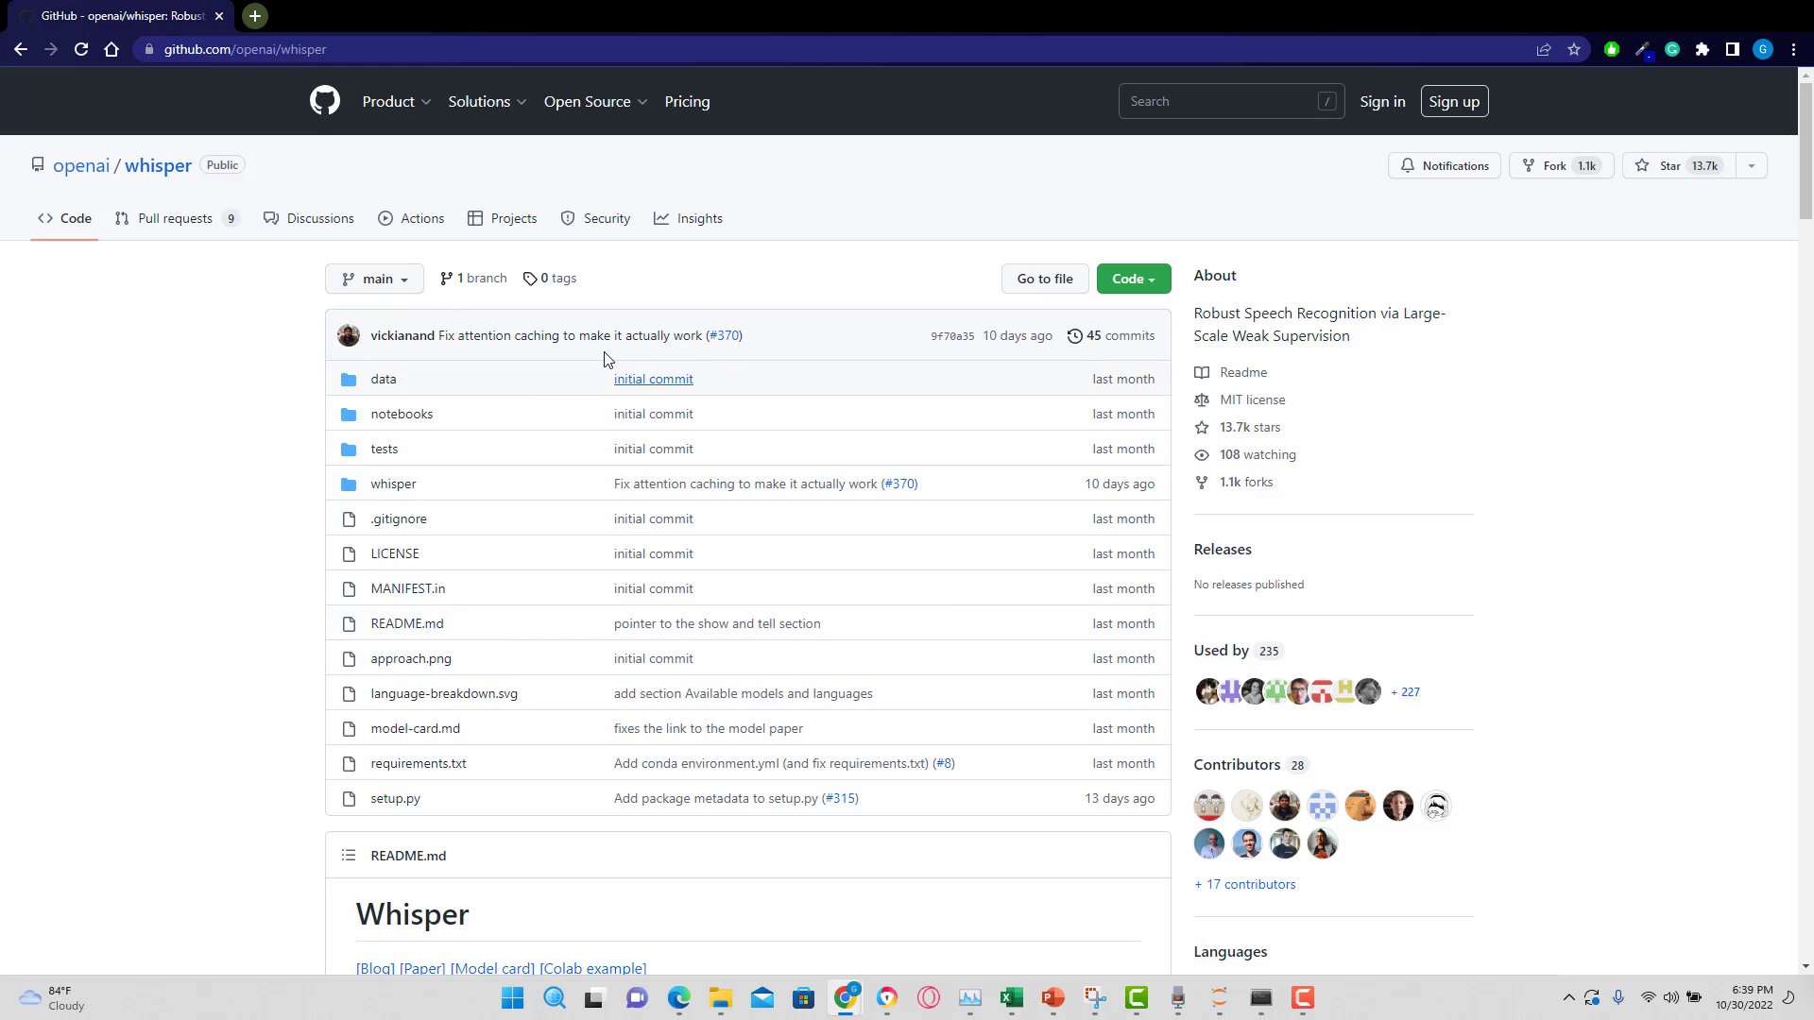
{"action": "scroll", "coordinate": [578, 478], "scroll_direction": "down", "scroll_amount": 3}
{"action": "scroll", "coordinate": [875, 465], "scroll_direction": "down", "scroll_amount": 2}
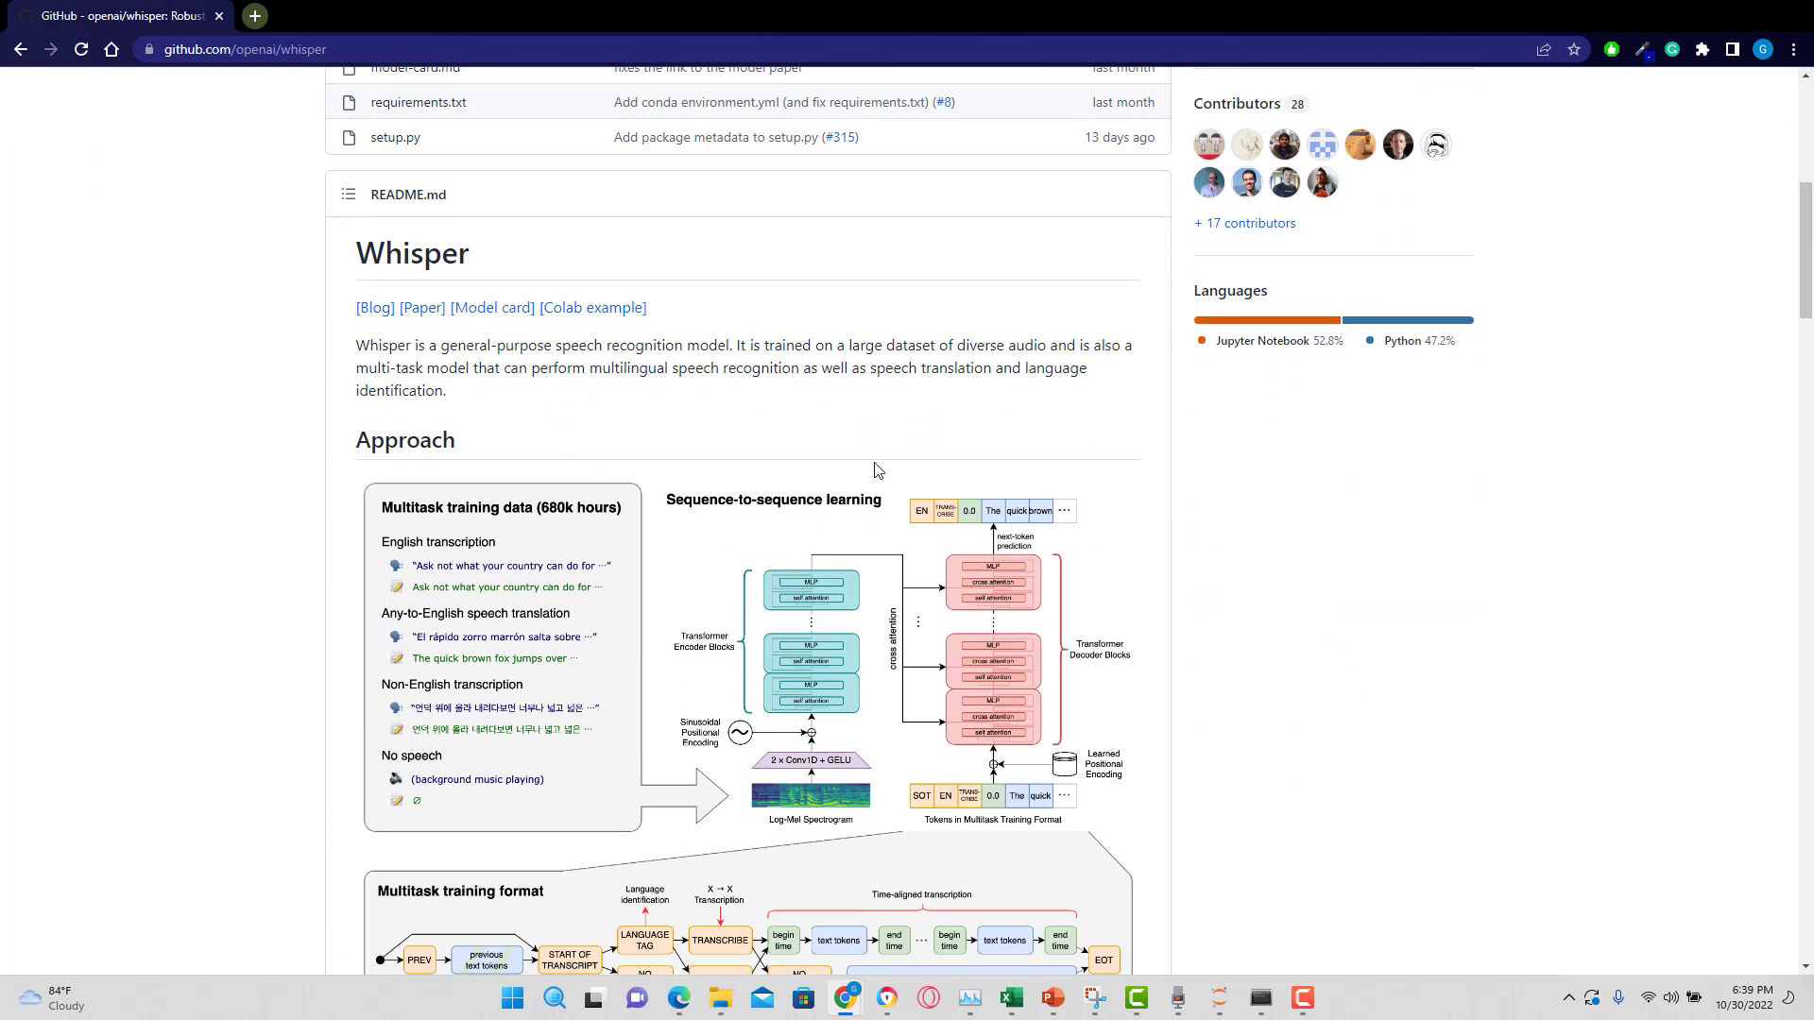
{"action": "scroll", "coordinate": [836, 510], "scroll_direction": "down", "scroll_amount": 2}
{"action": "scroll", "coordinate": [806, 553], "scroll_direction": "down", "scroll_amount": 1}
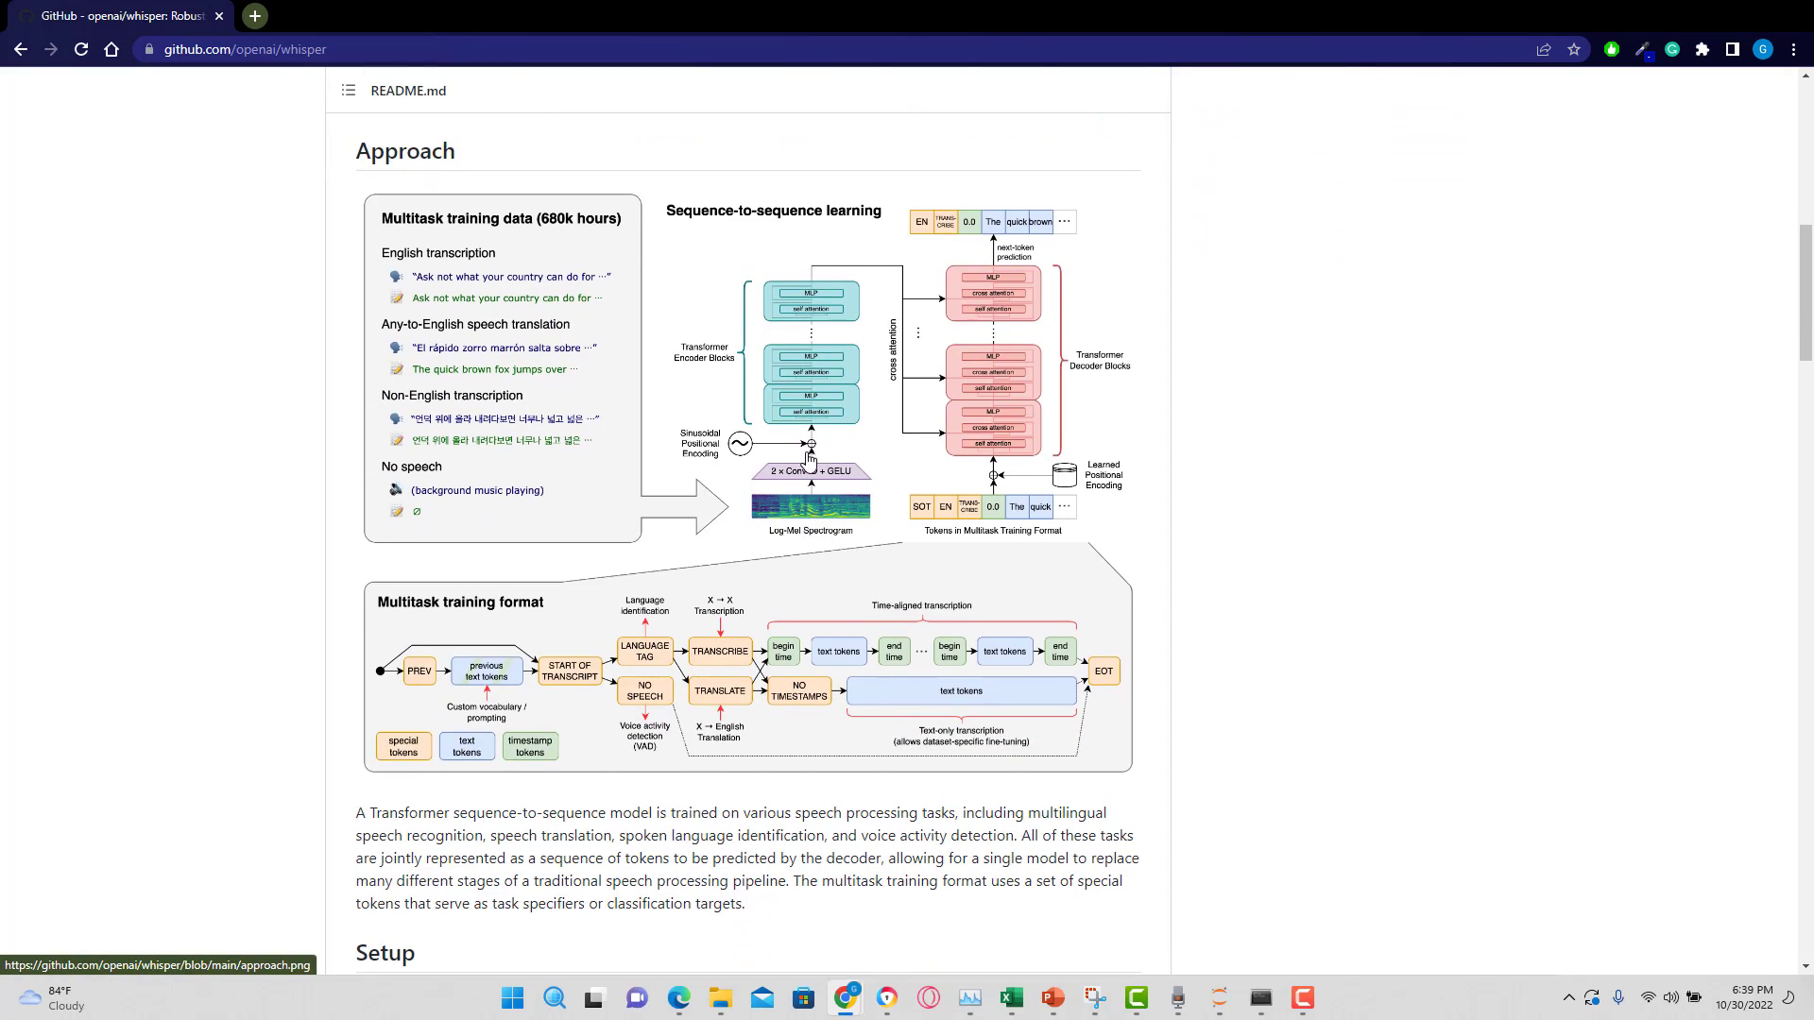
{"action": "scroll", "coordinate": [810, 540], "scroll_direction": "down", "scroll_amount": 2}
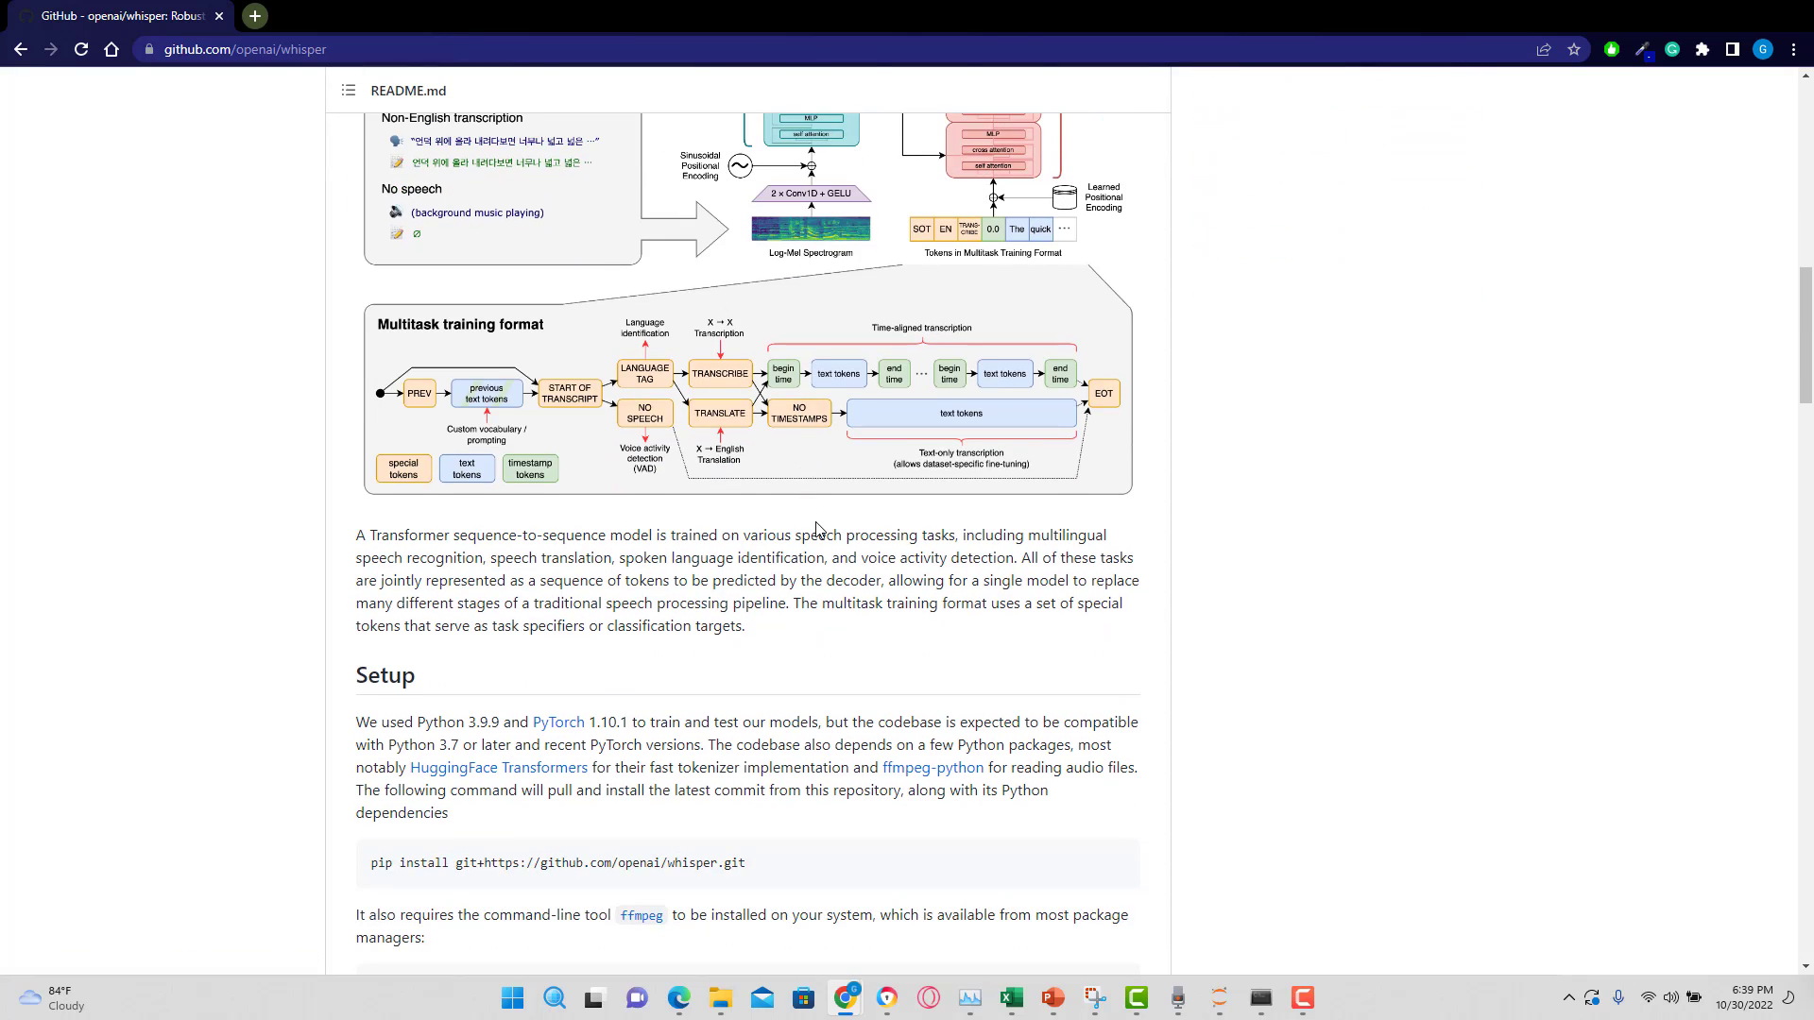
{"action": "scroll", "coordinate": [790, 743], "scroll_direction": "down", "scroll_amount": 1}
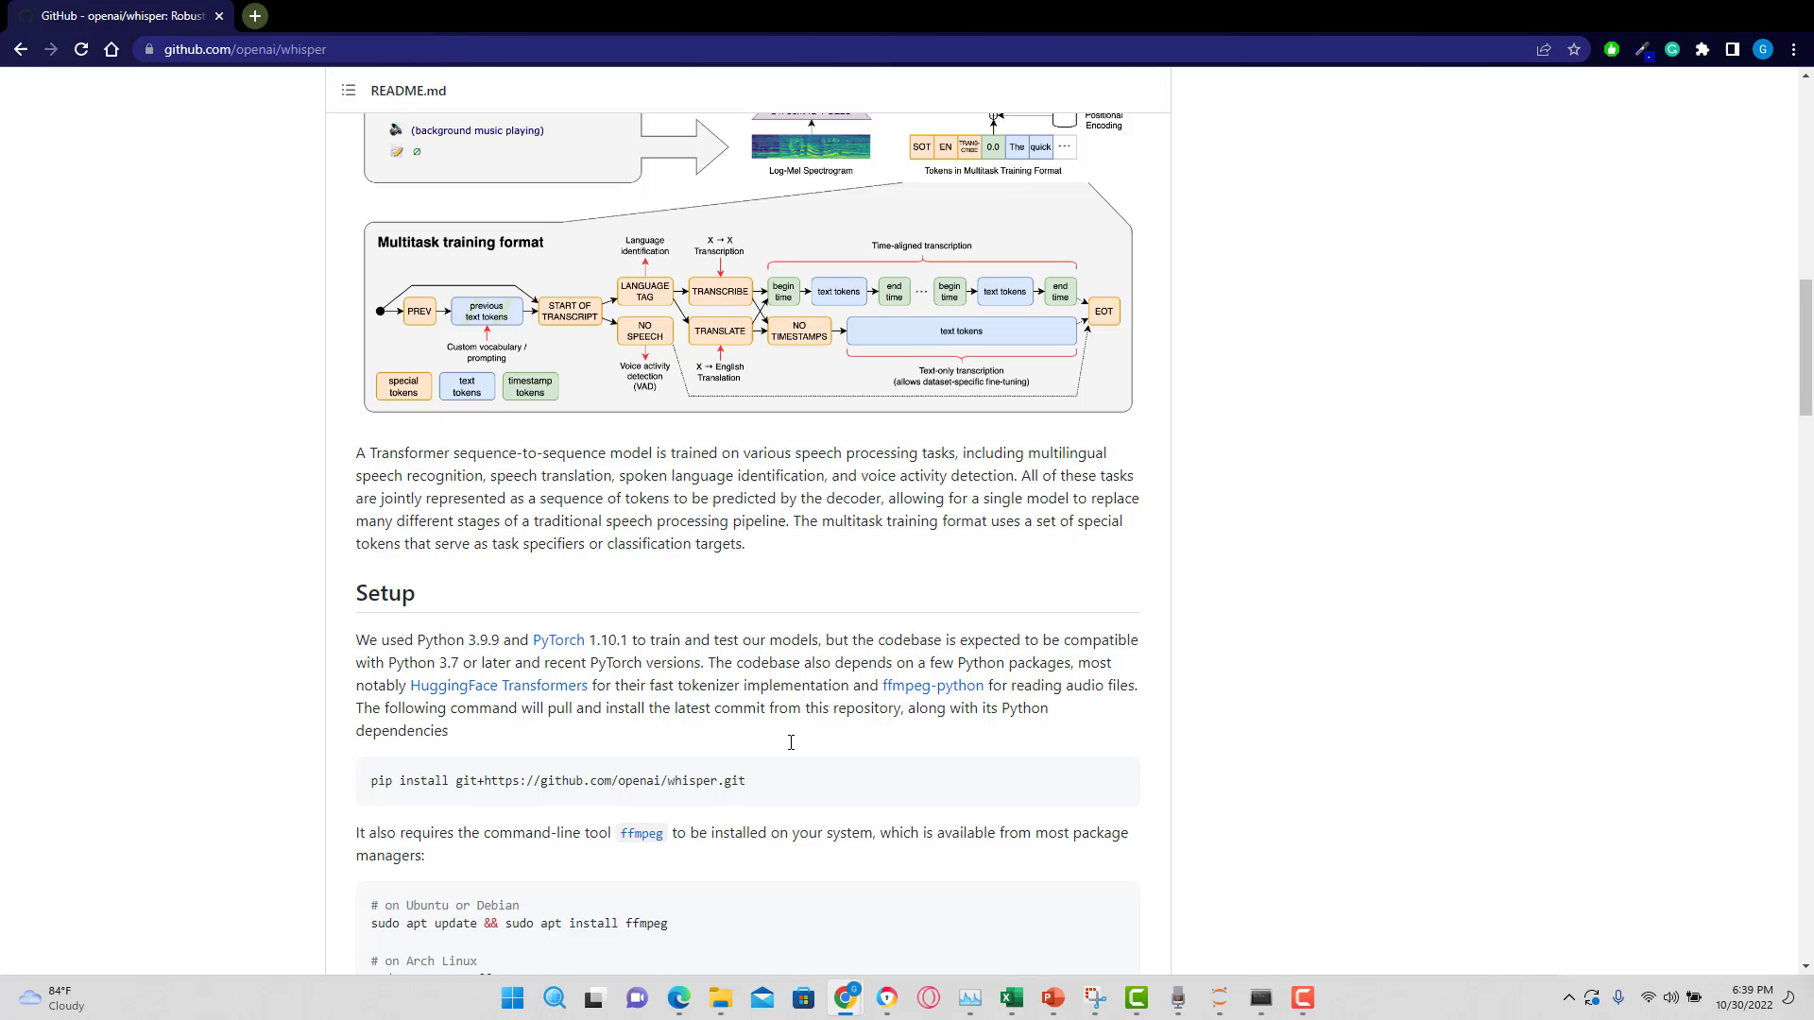
{"action": "scroll", "coordinate": [765, 681], "scroll_direction": "down", "scroll_amount": 2}
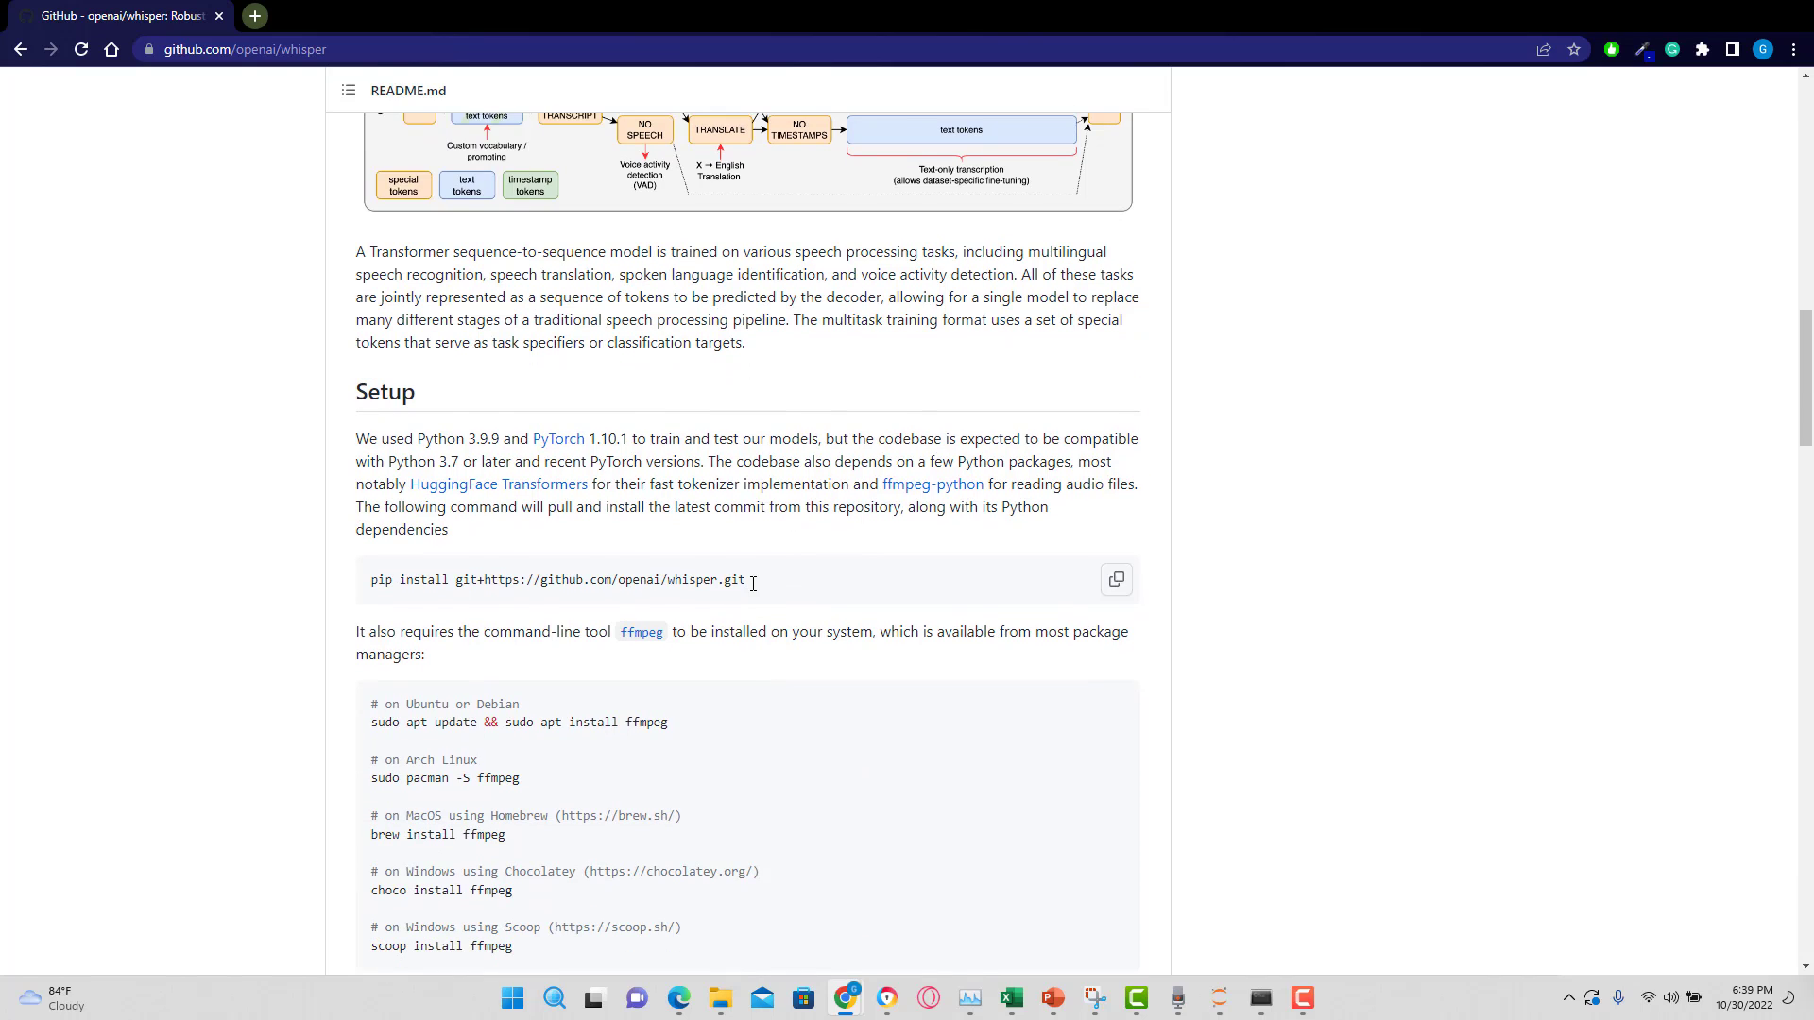
{"action": "left_click_drag", "start_coordinate": [746, 585], "coordinate": [367, 588]}
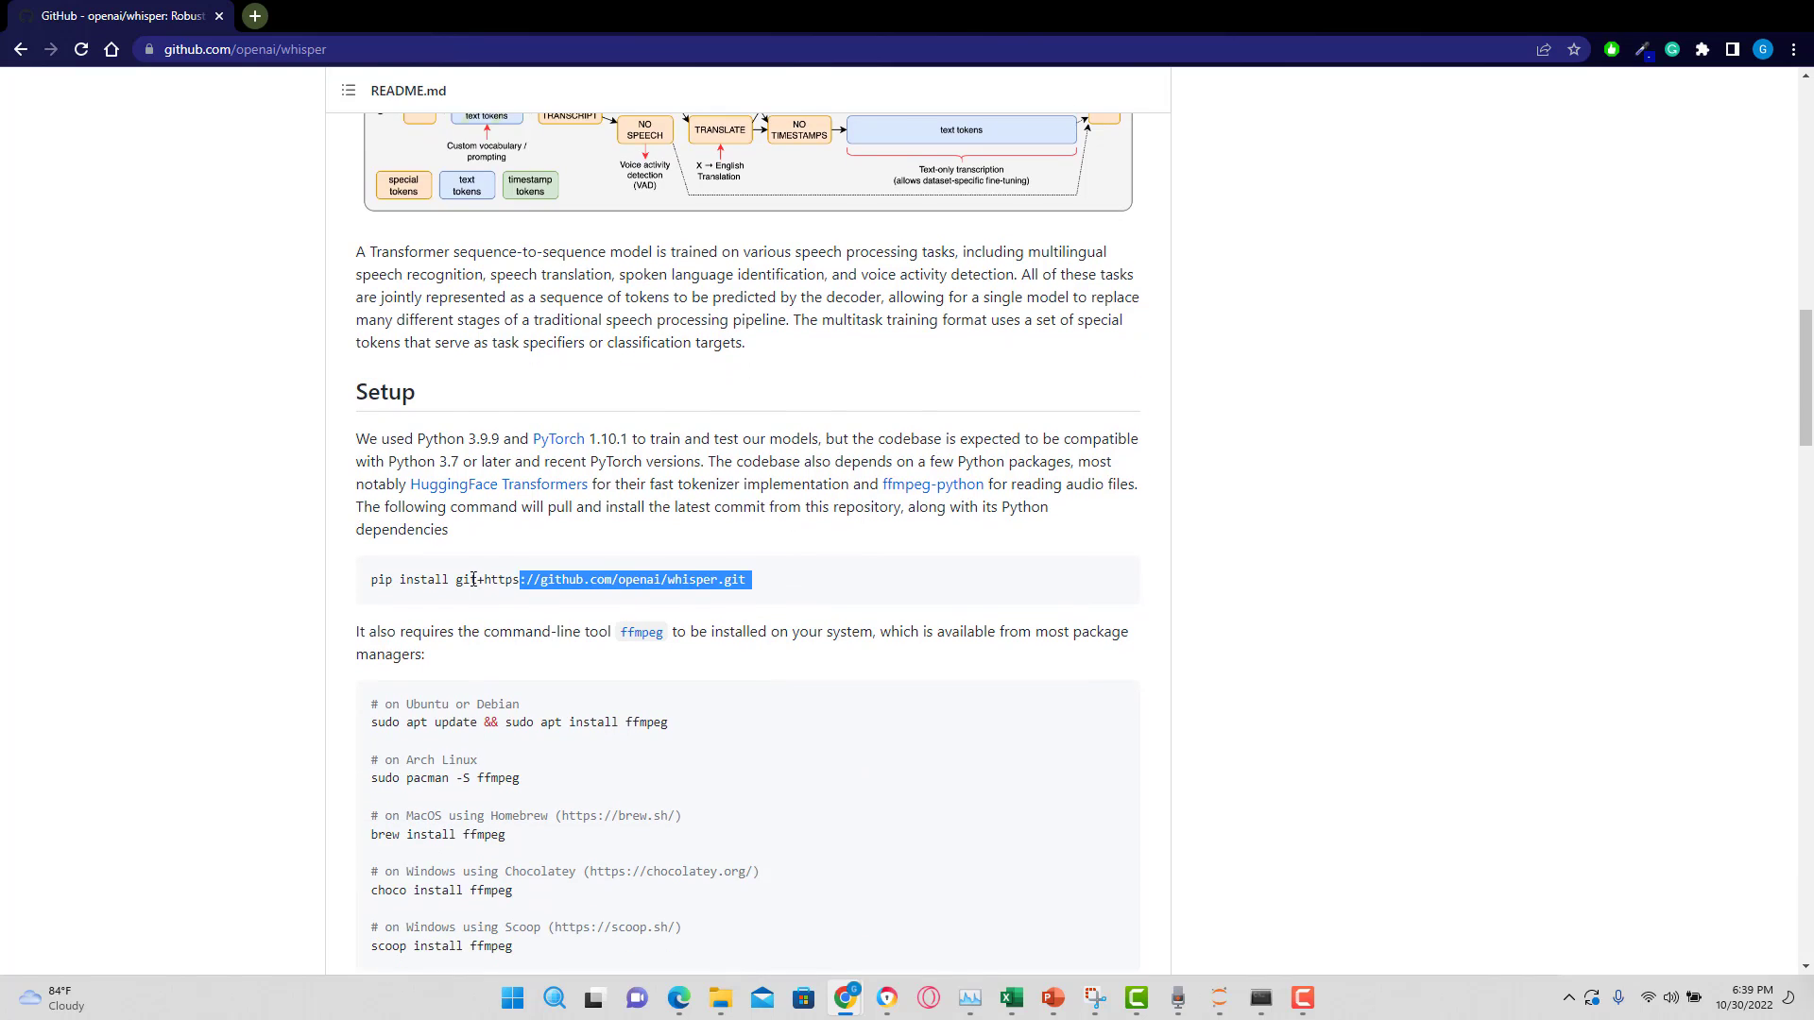
{"action": "right_click", "coordinate": [396, 582]}
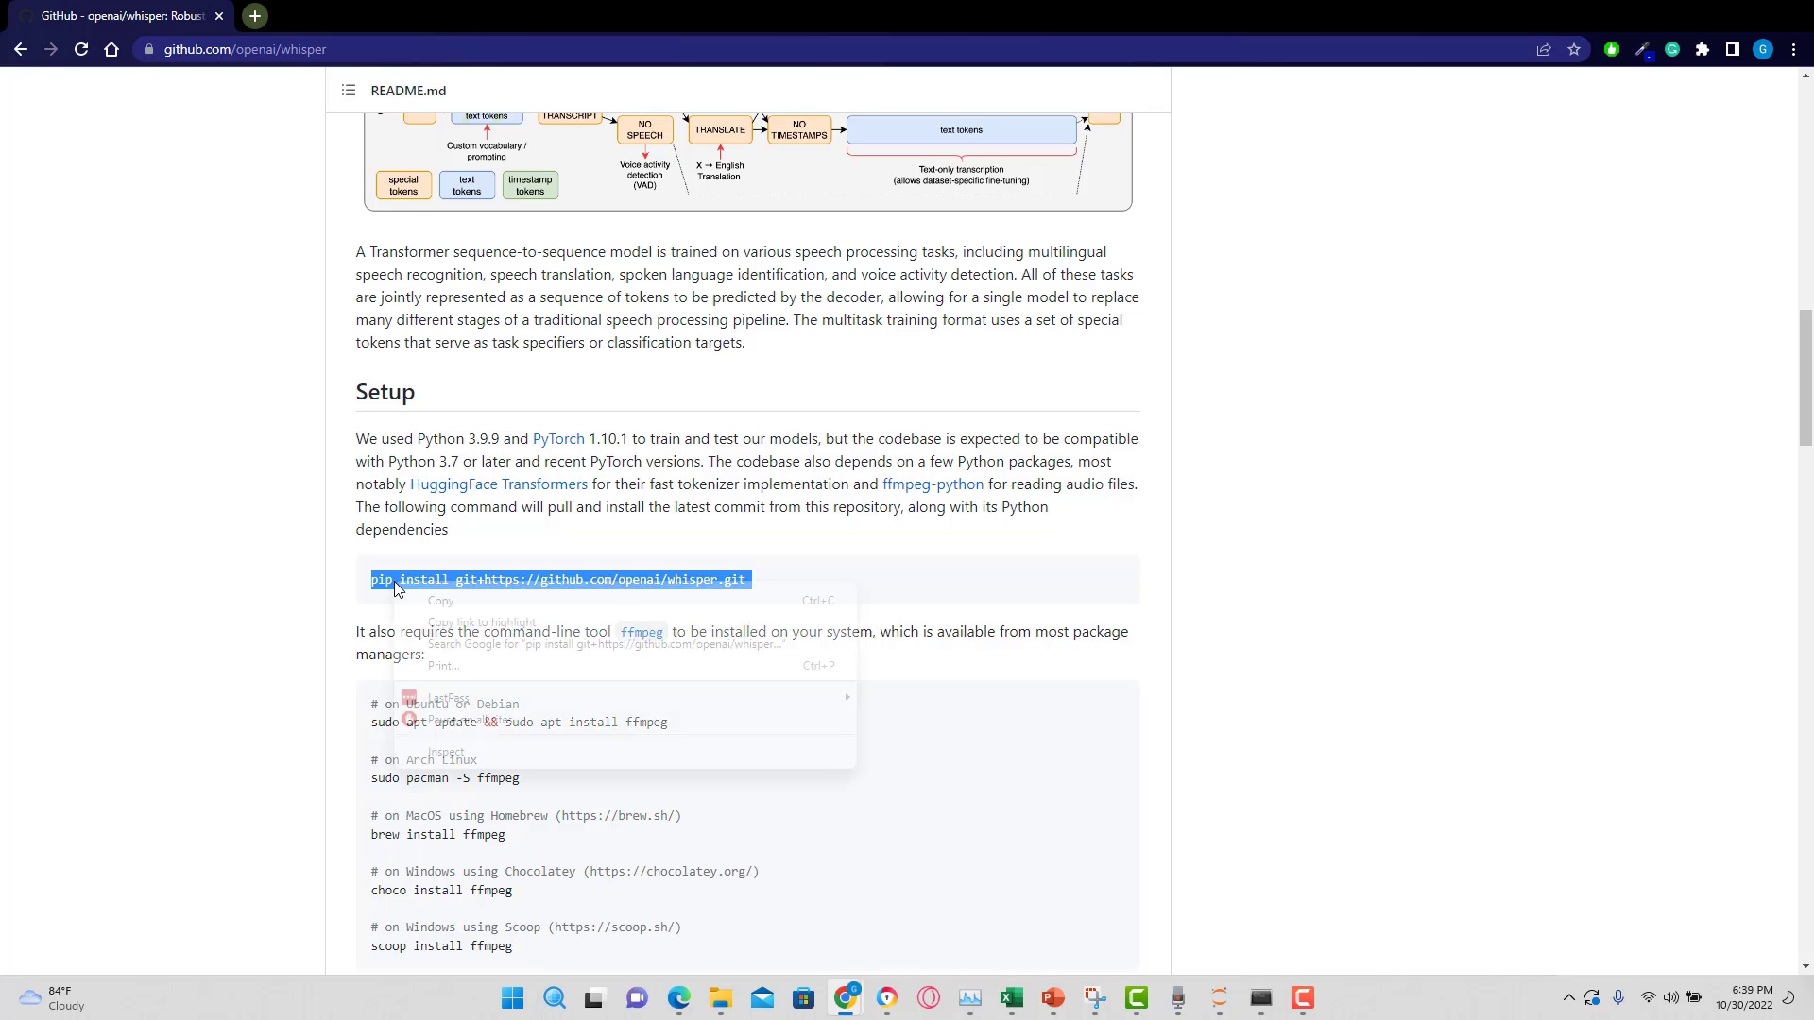
{"action": "left_click", "coordinate": [467, 599]}
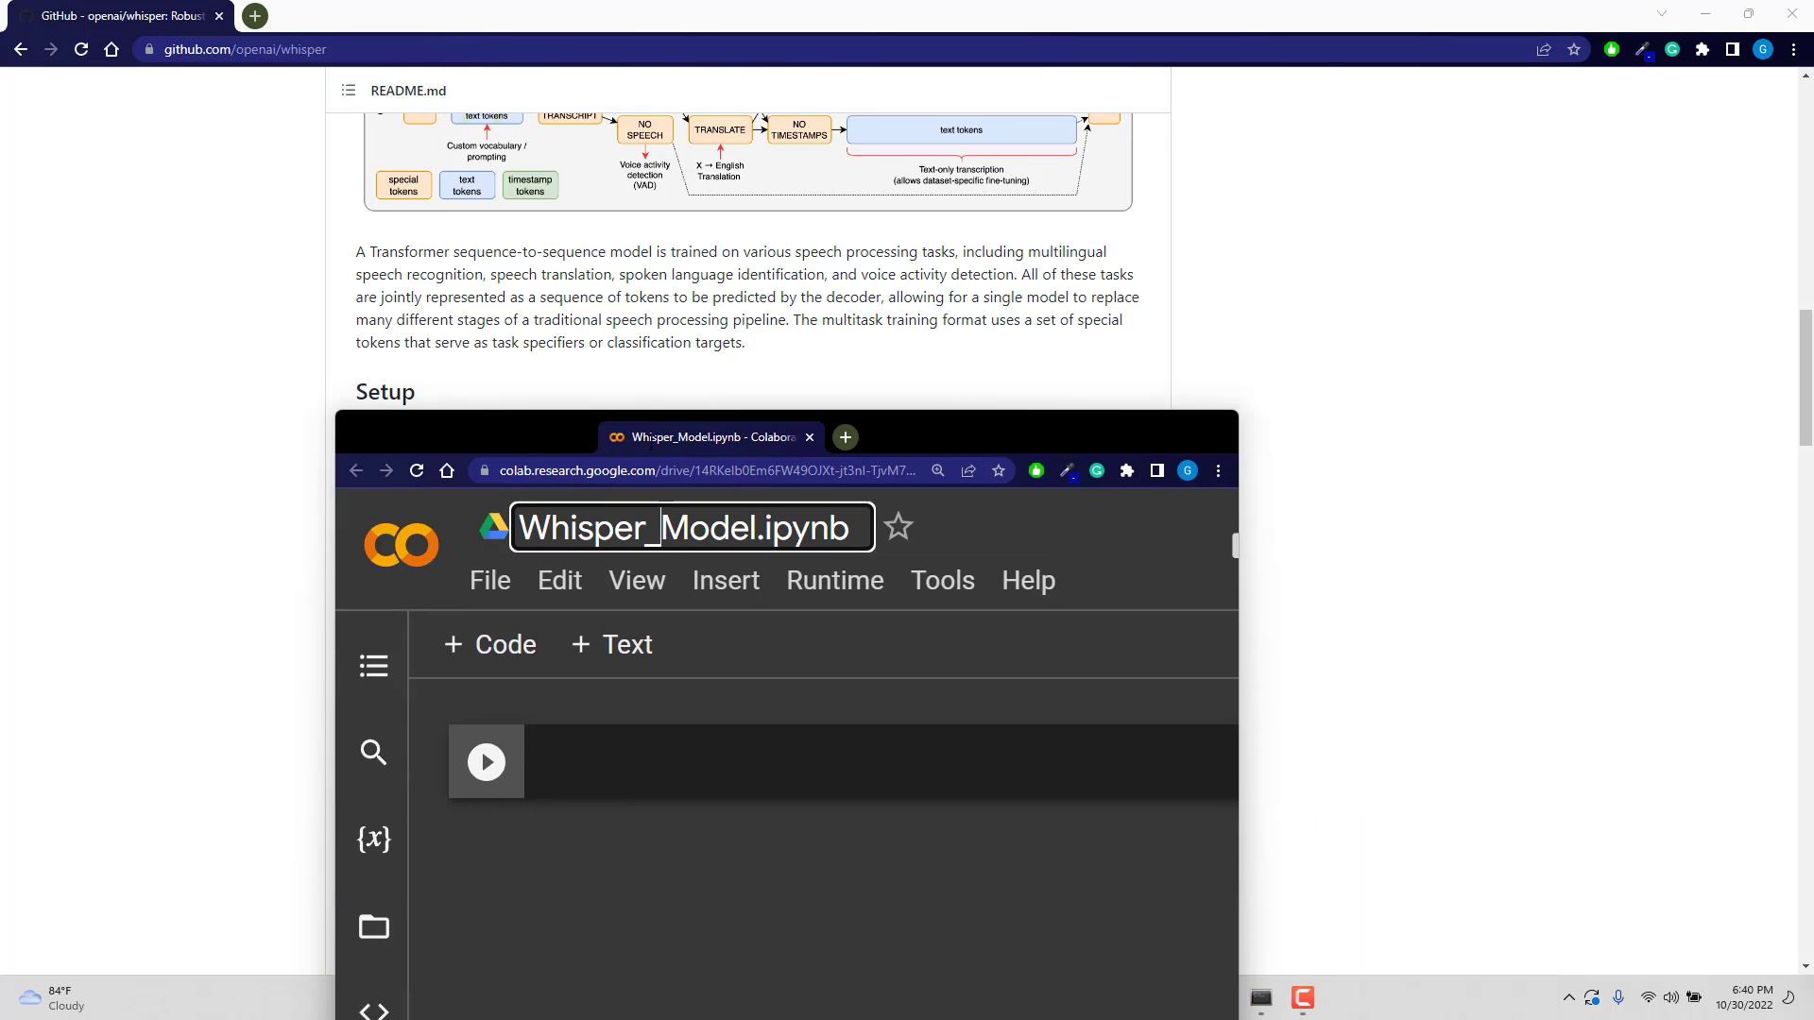
Paste the pip install command into the first cell as '!pip install ...' and run it.
{"action": "left_click_drag", "start_coordinate": [1812, 425], "coordinate": [1057, 234]}
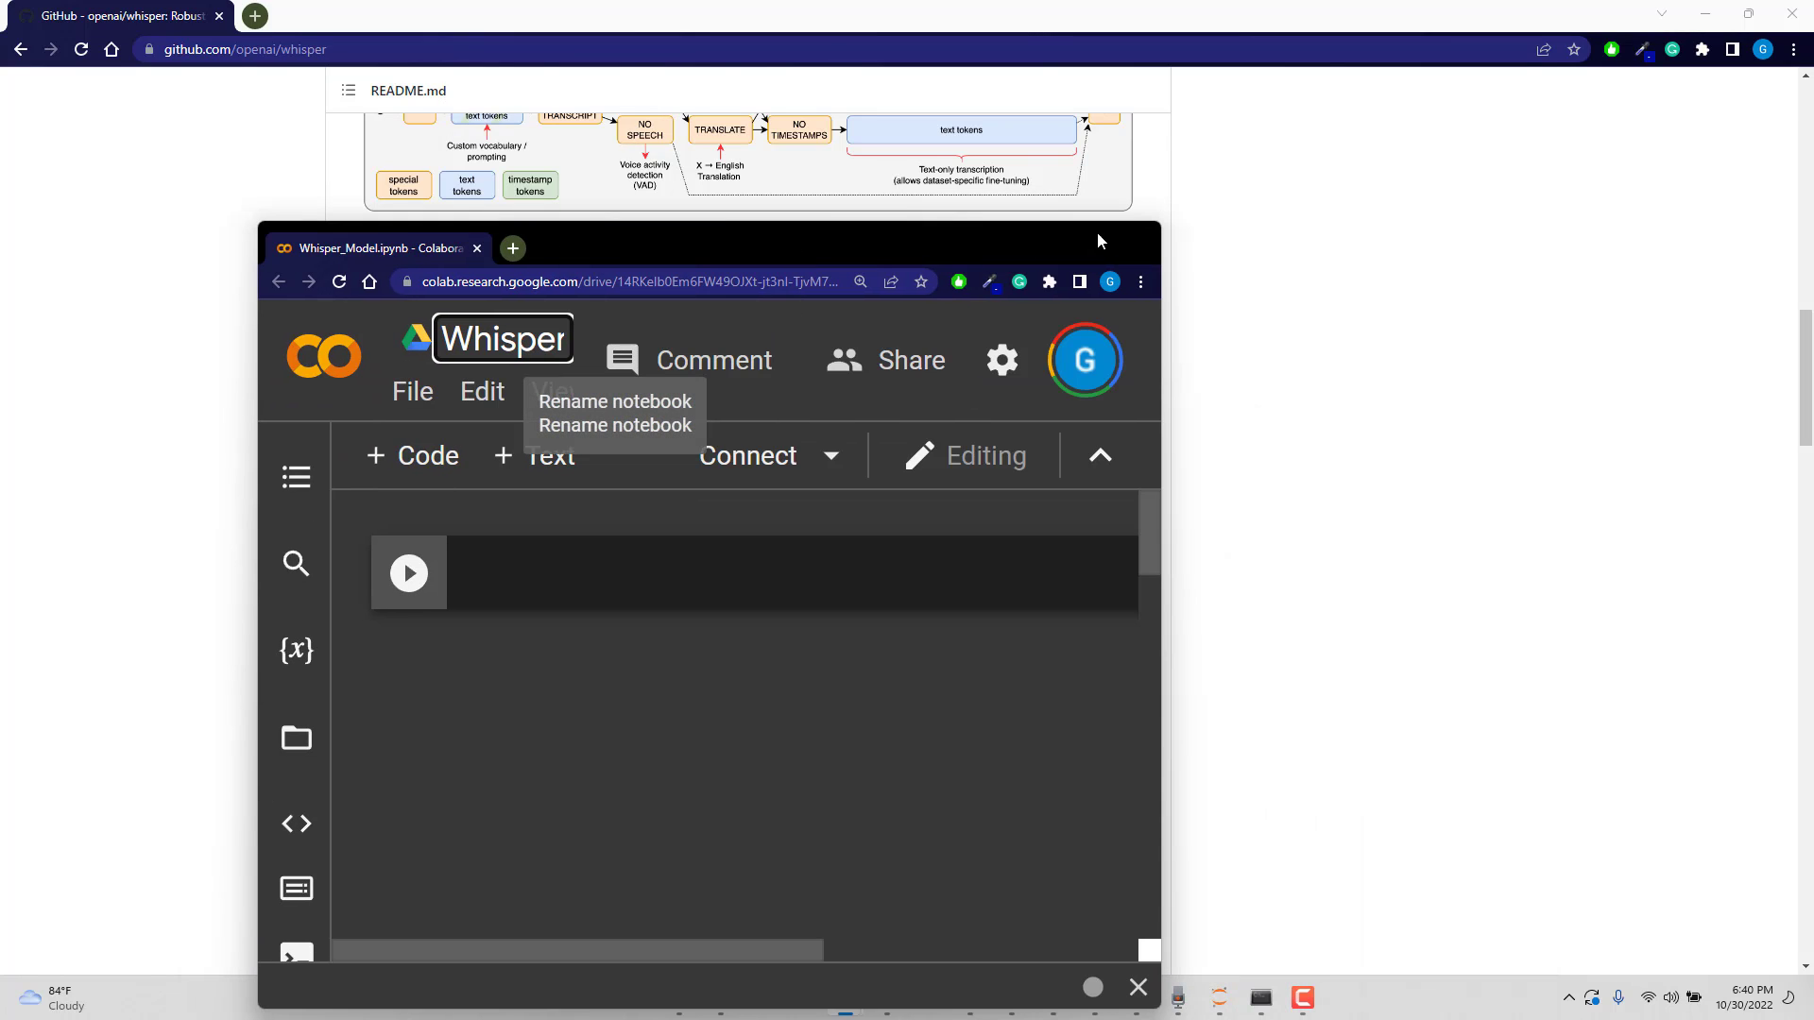
{"action": "double_click", "coordinate": [1076, 239]}
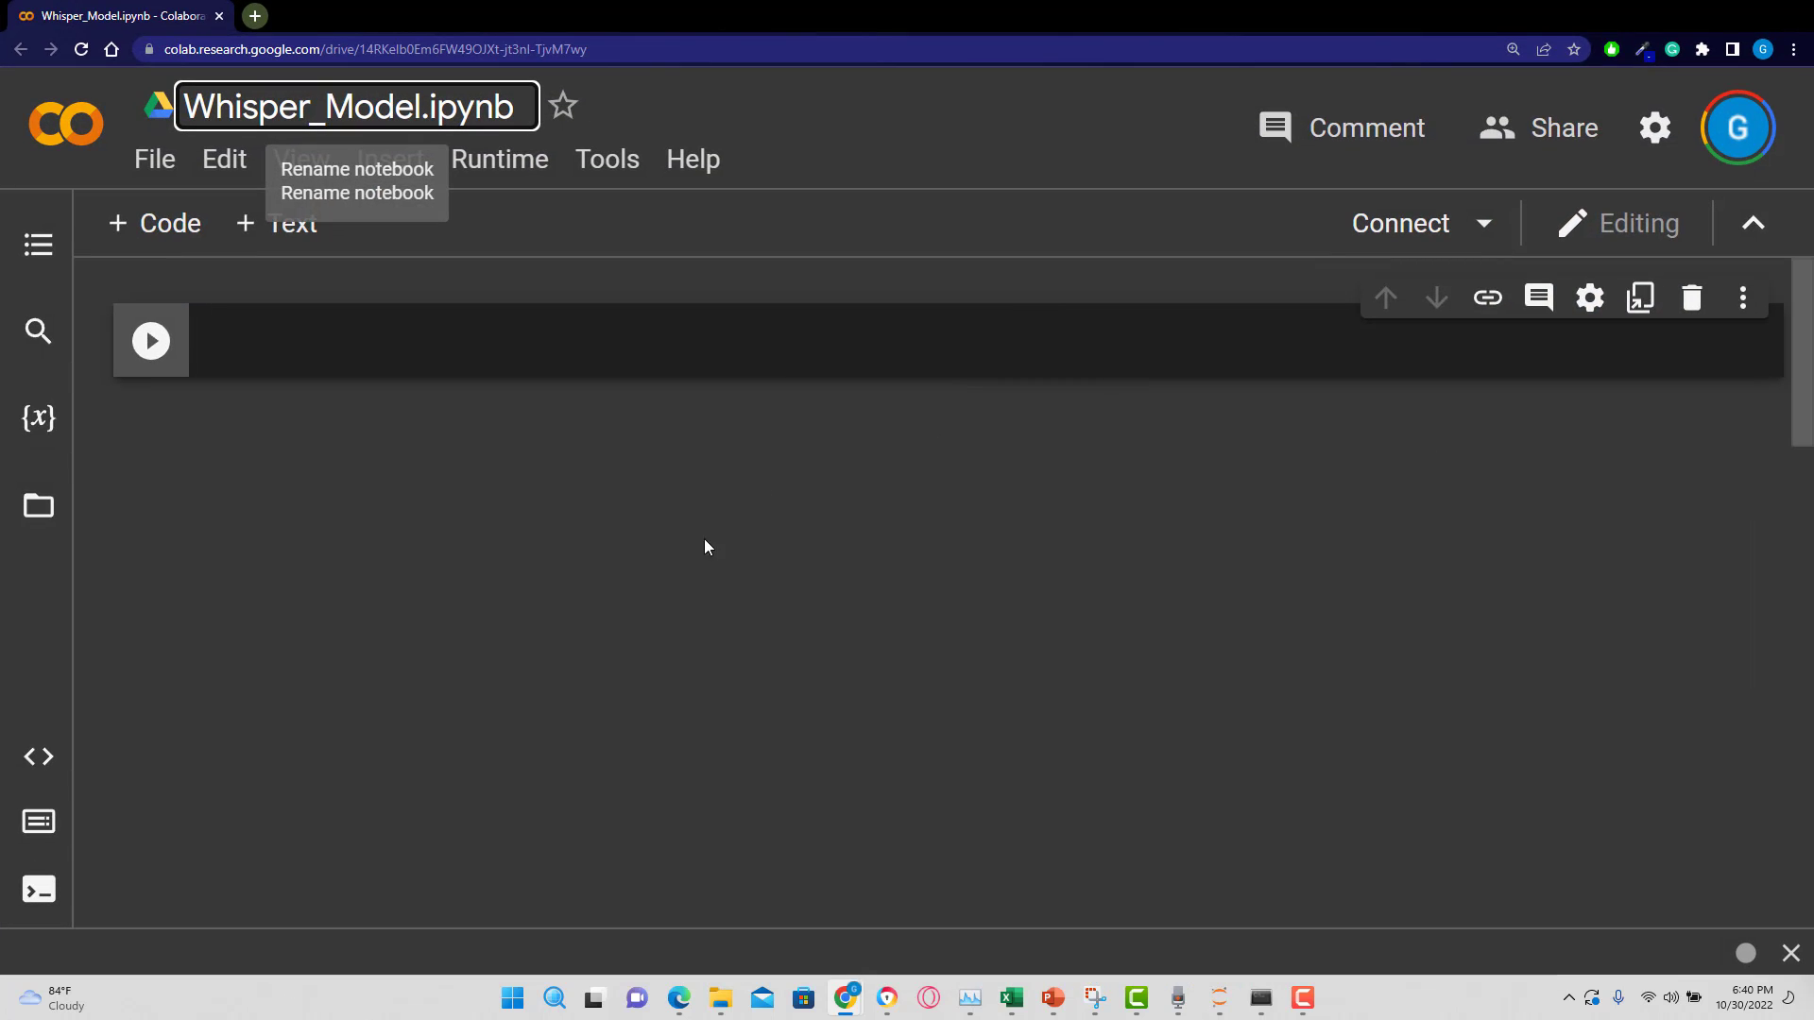
{"action": "left_click", "coordinate": [398, 352]}
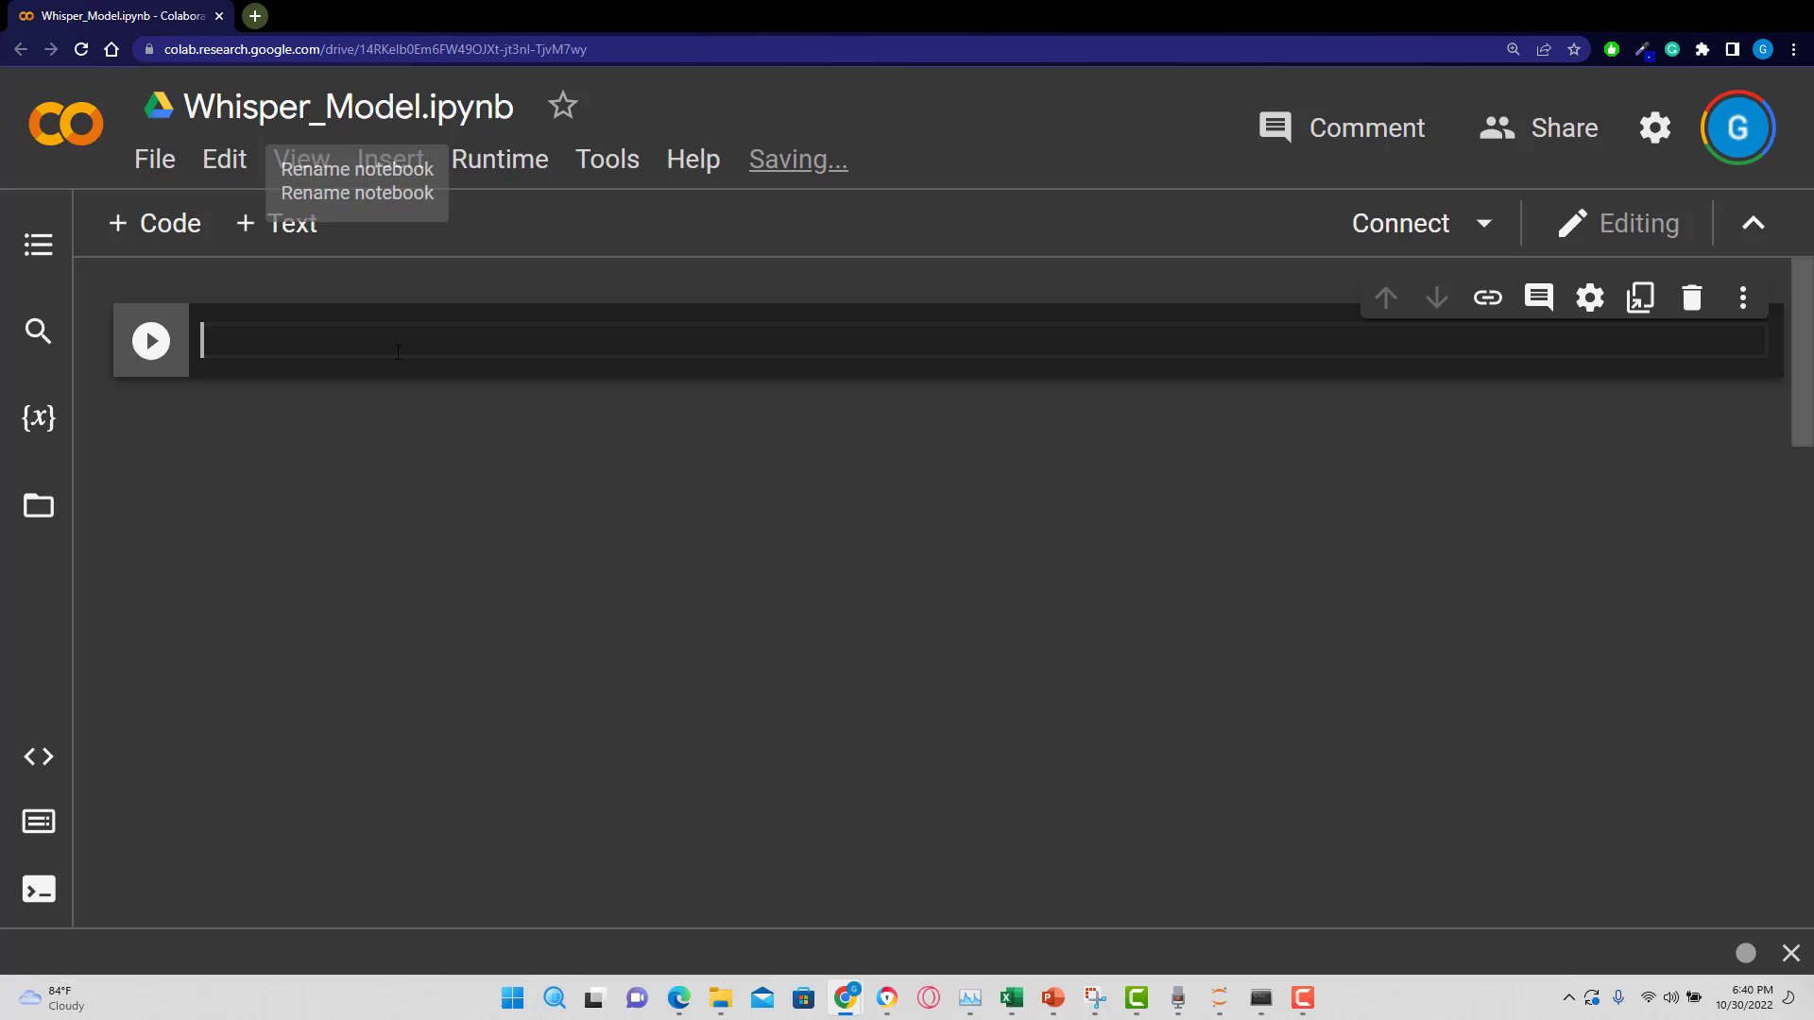
{"action": "key", "text": "ctrl+v"}
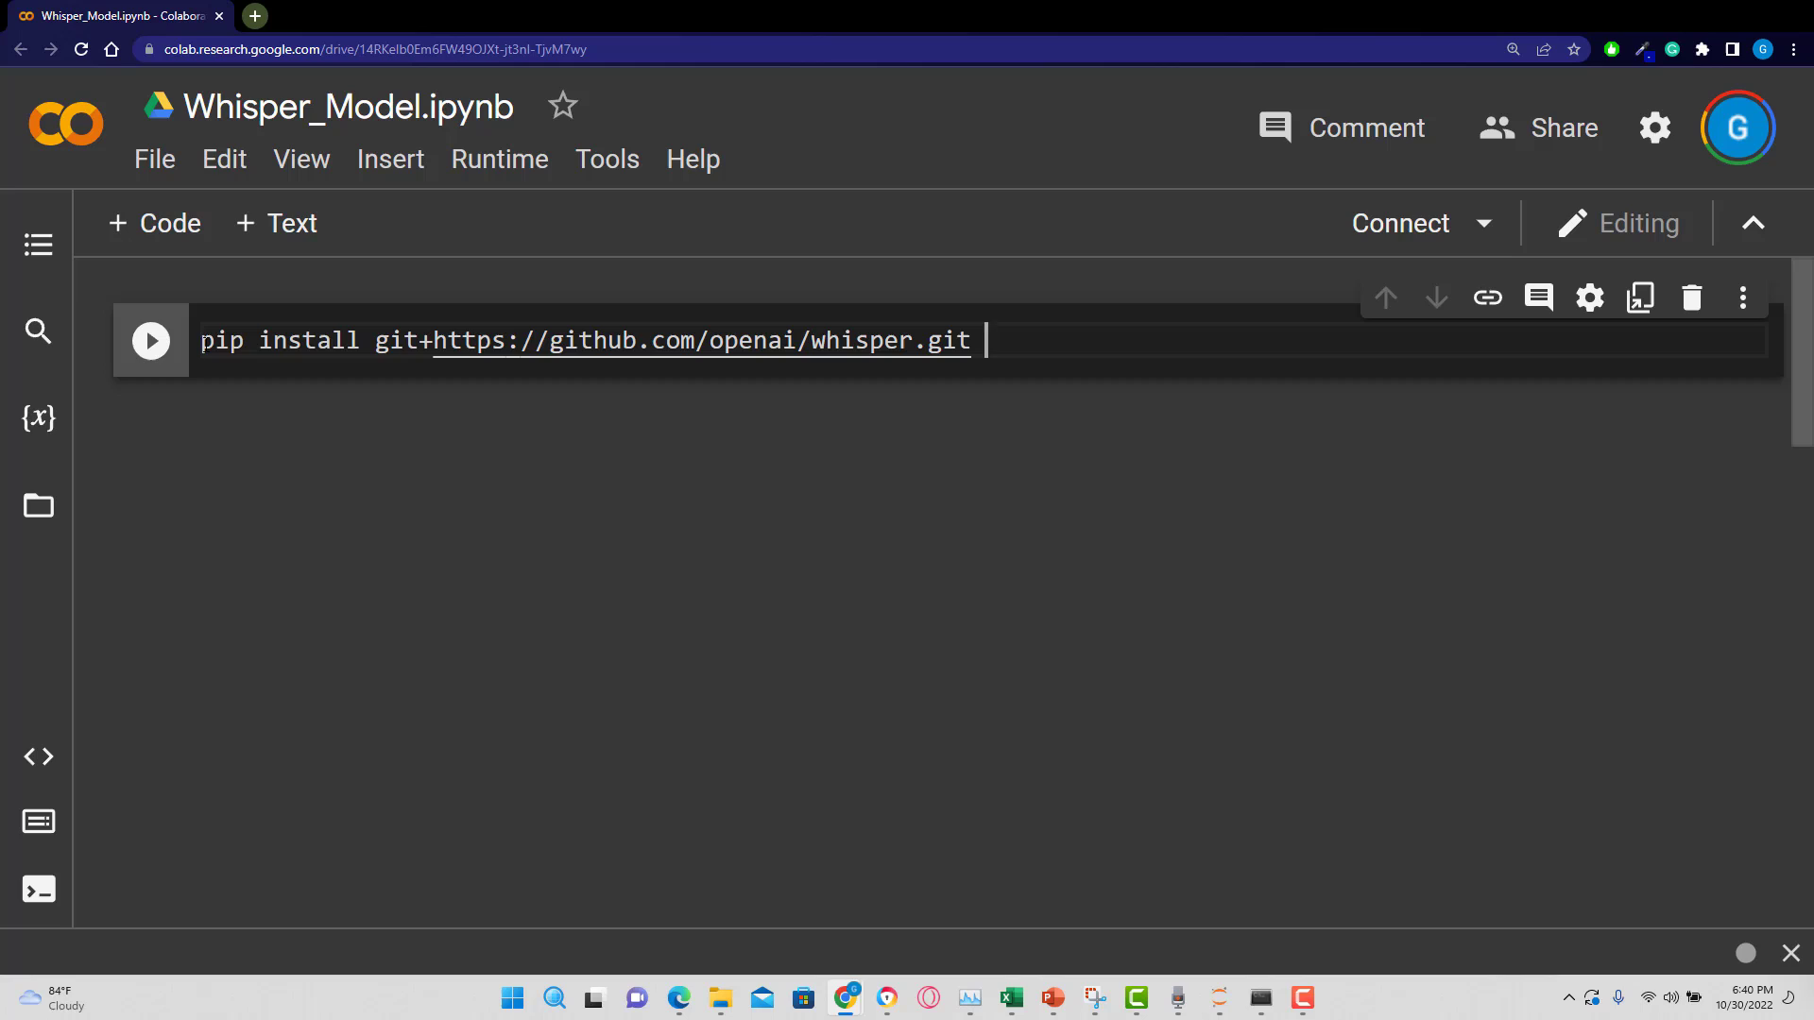
{"action": "key", "text": "Home"}
{"action": "type", "text": "!"}
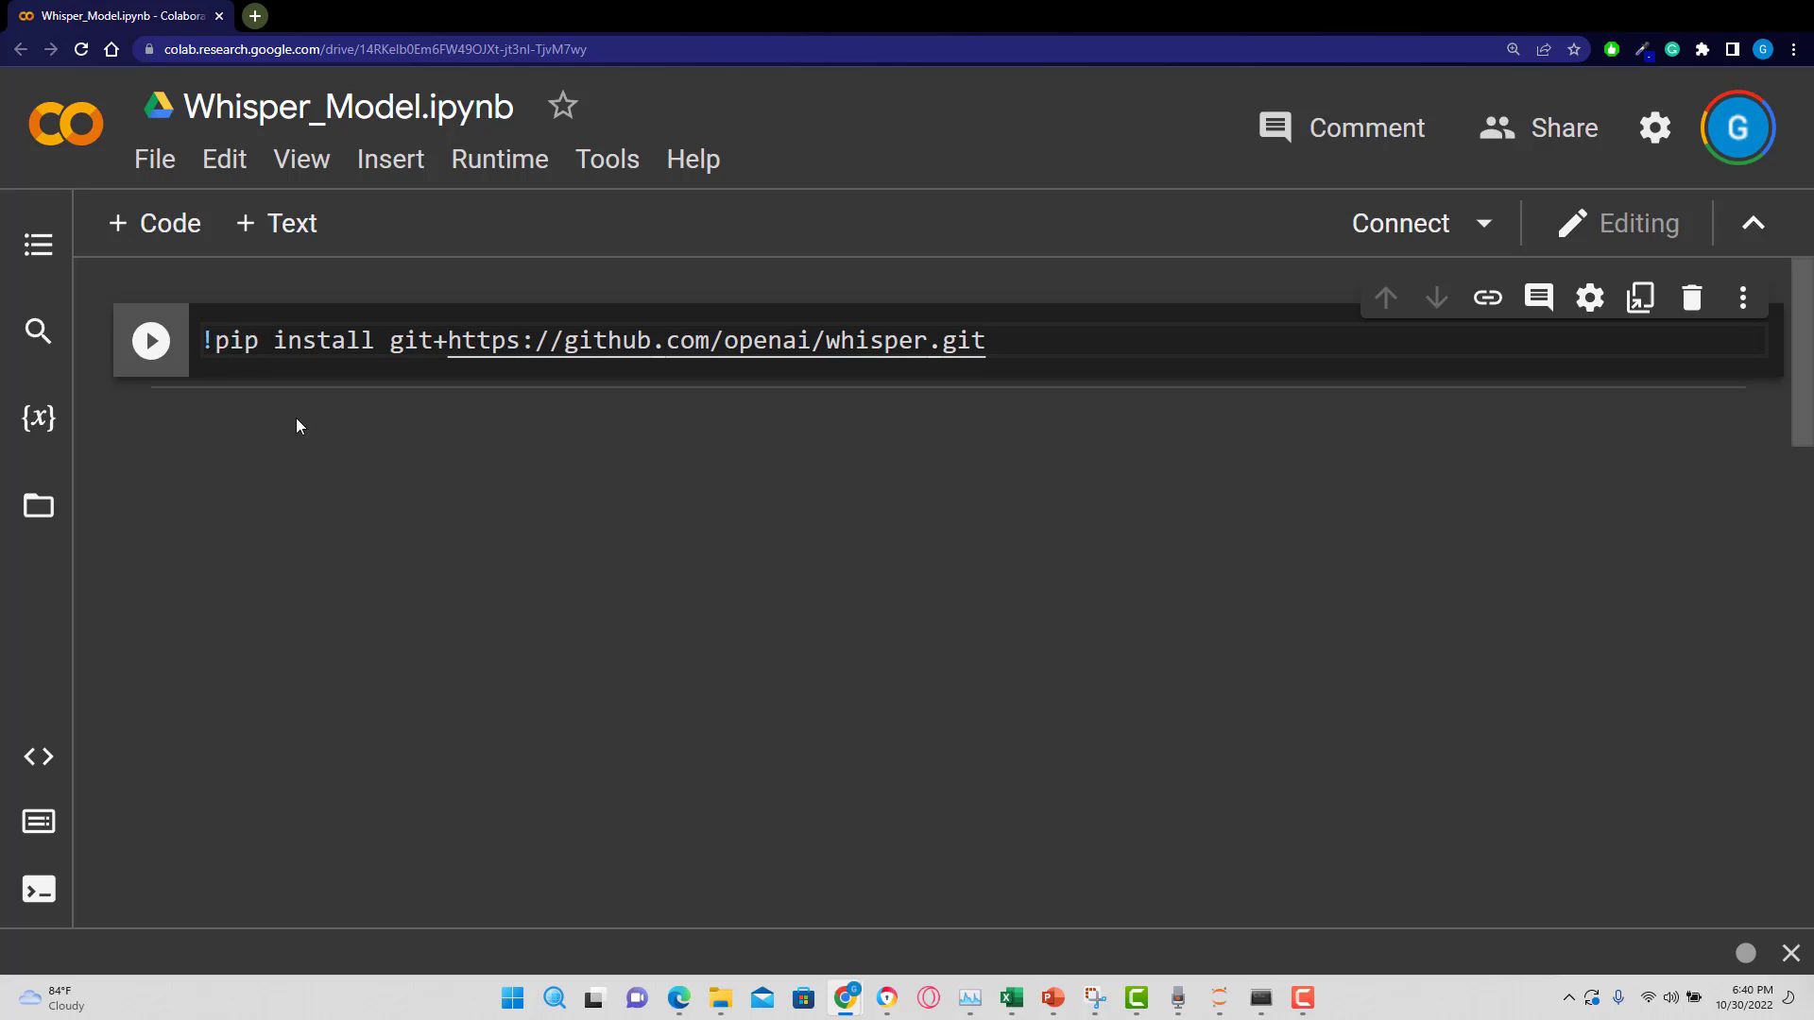
{"action": "left_click", "coordinate": [150, 341]}
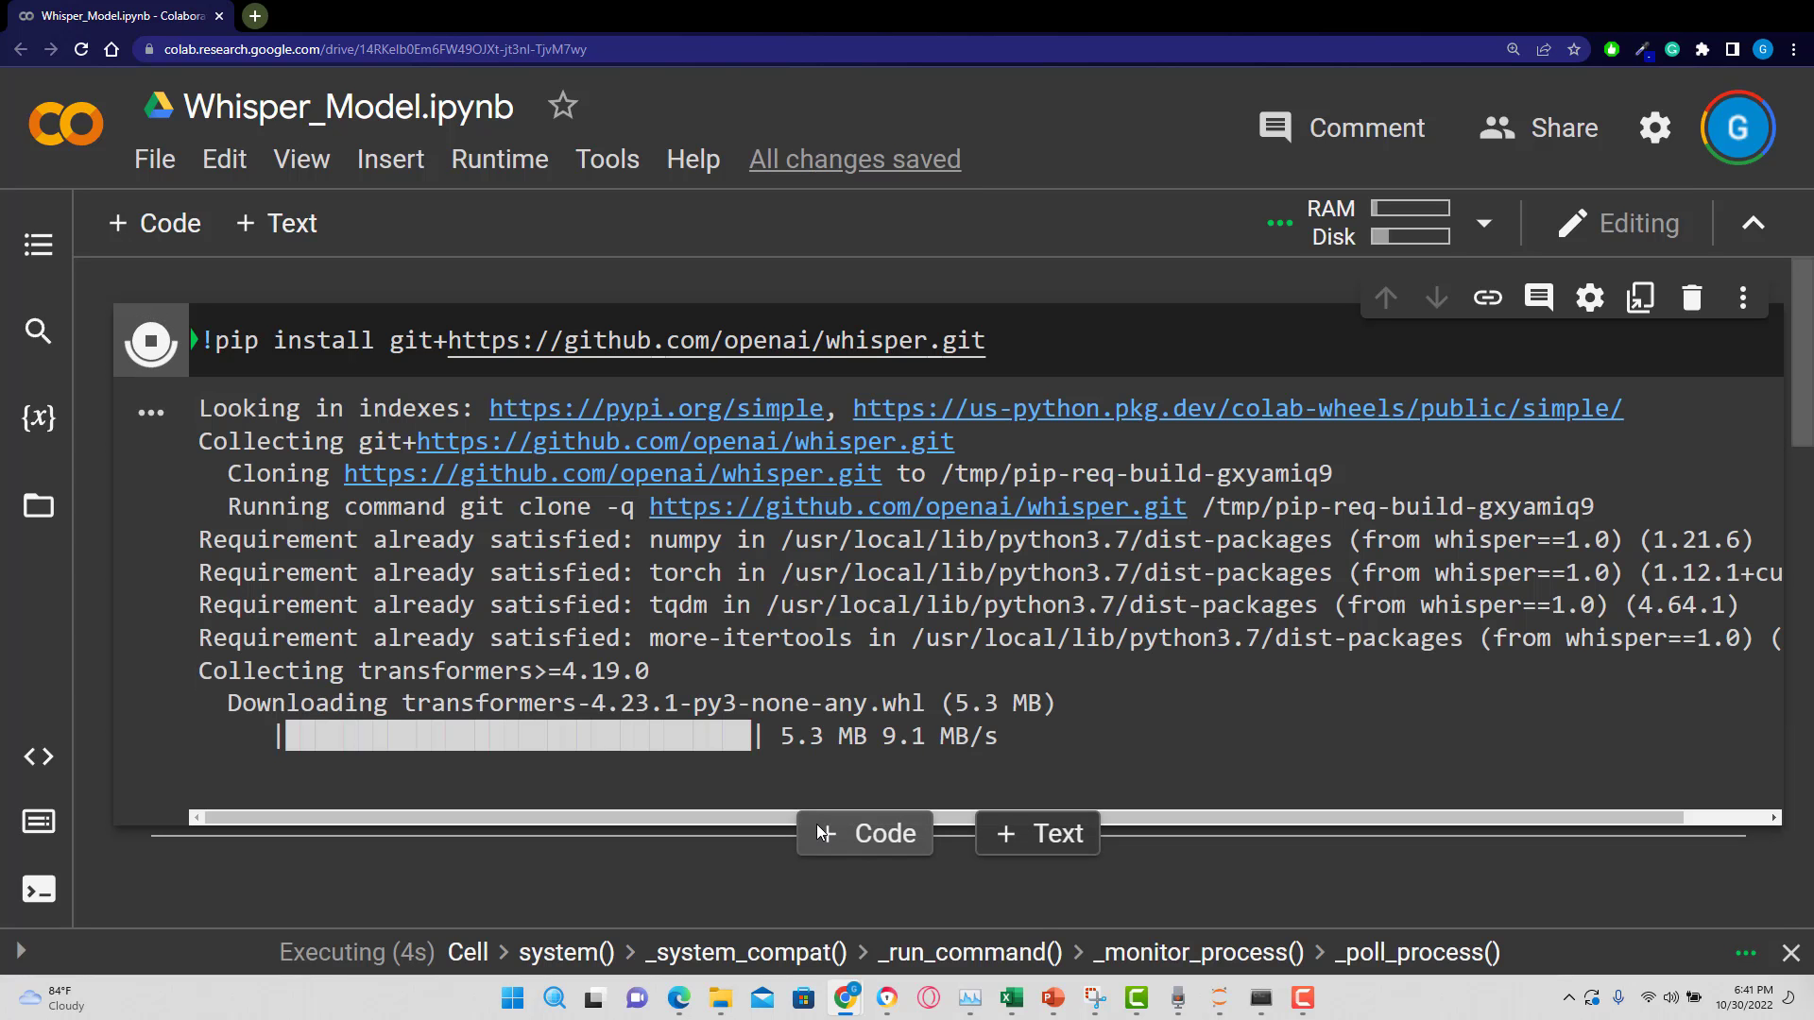
{"action": "scroll", "coordinate": [380, 652], "scroll_direction": "down", "scroll_amount": 3}
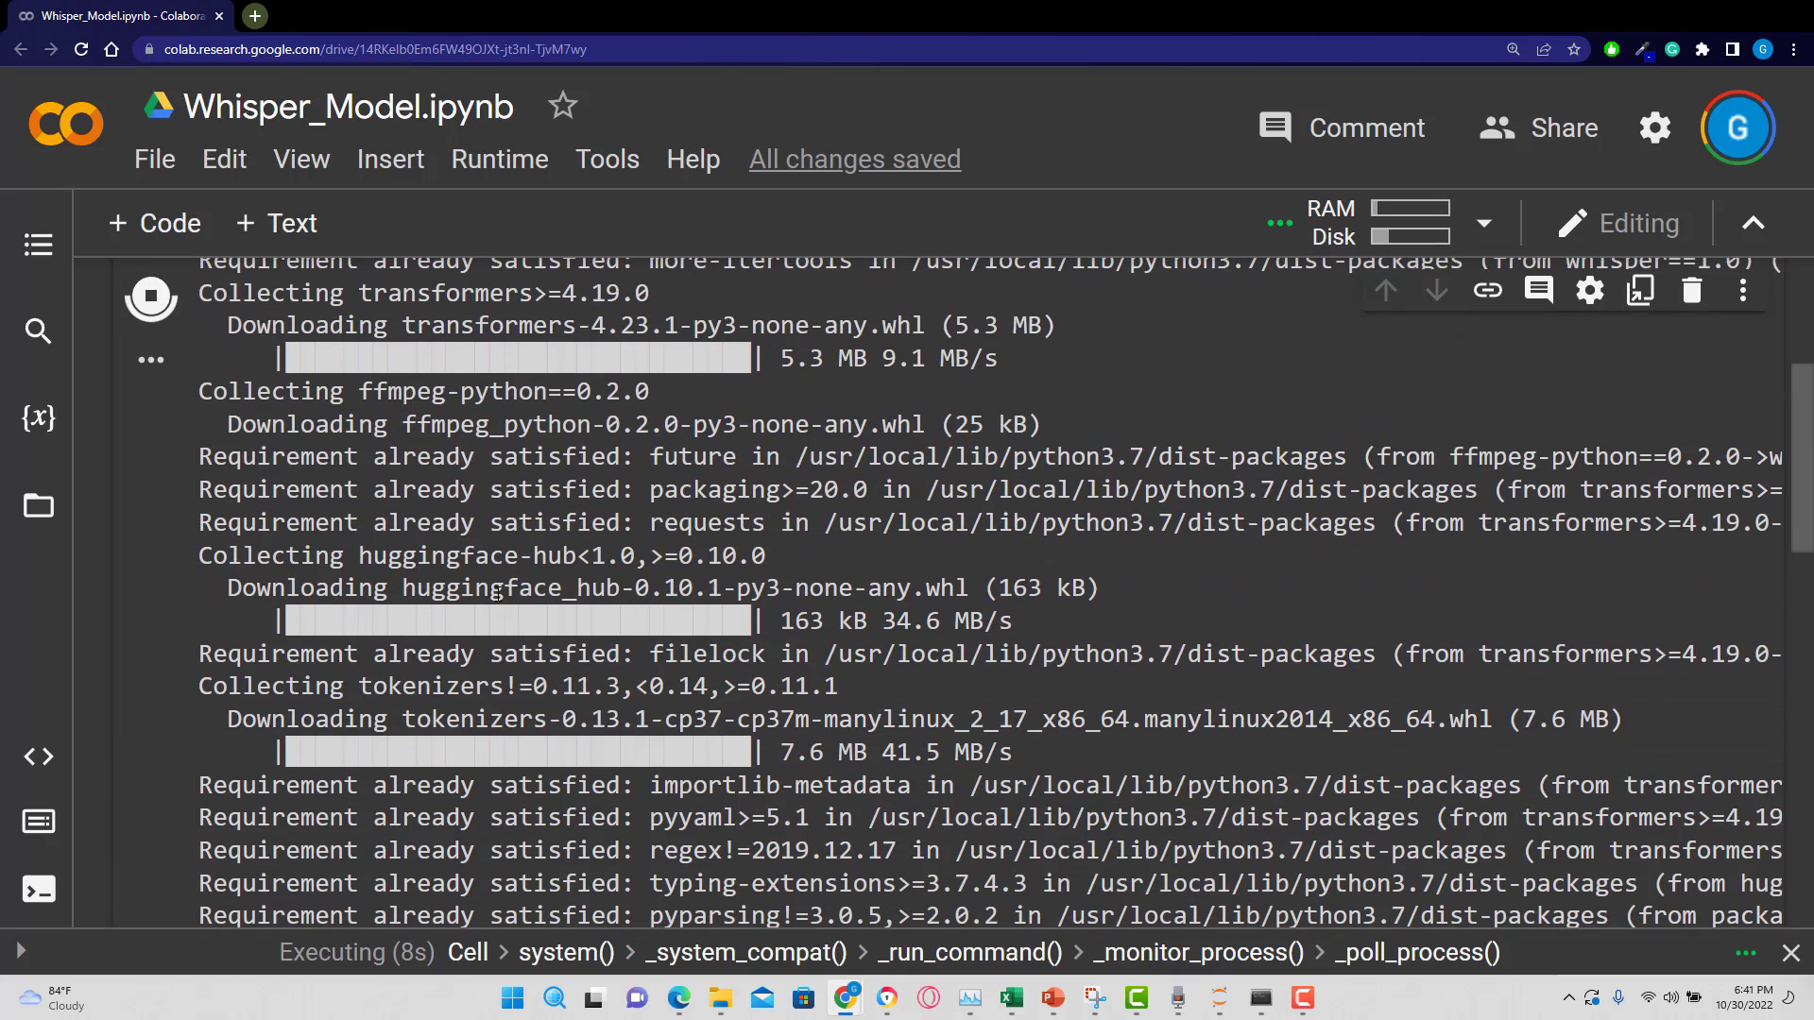
{"action": "scroll", "coordinate": [482, 595], "scroll_direction": "down", "scroll_amount": 1}
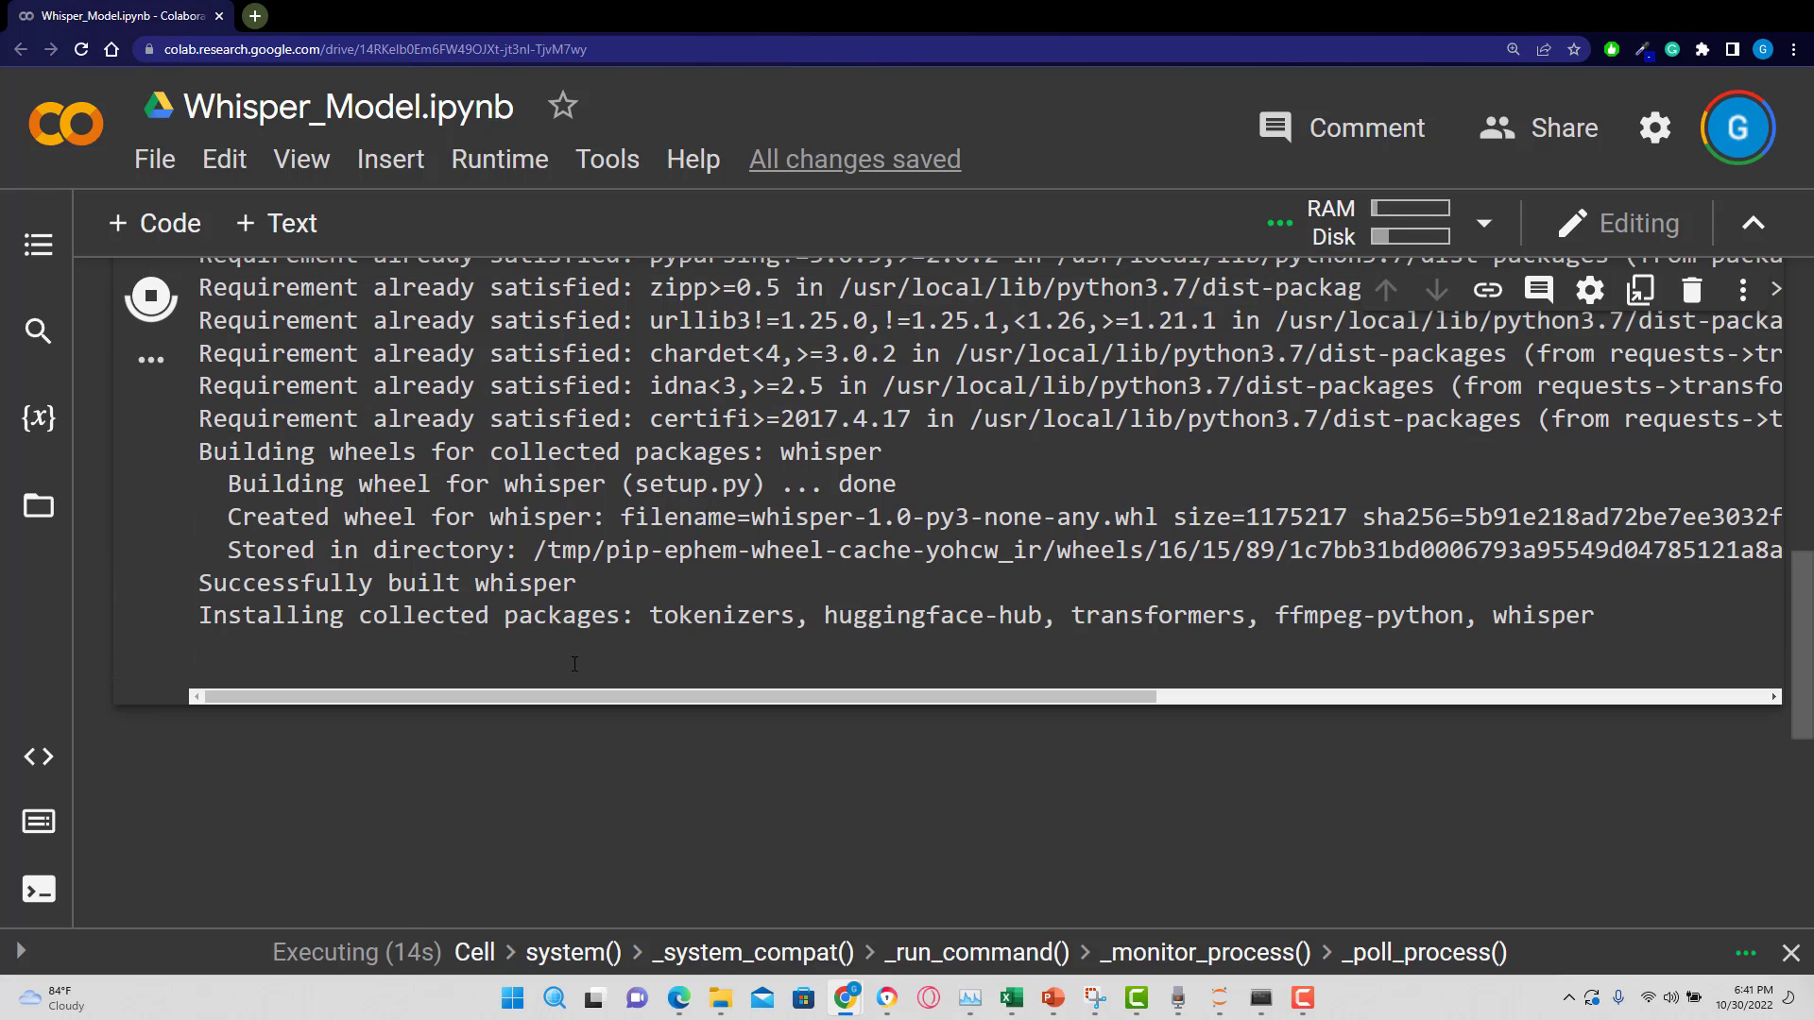
{"action": "scroll", "coordinate": [573, 656], "scroll_direction": "up", "scroll_amount": 1}
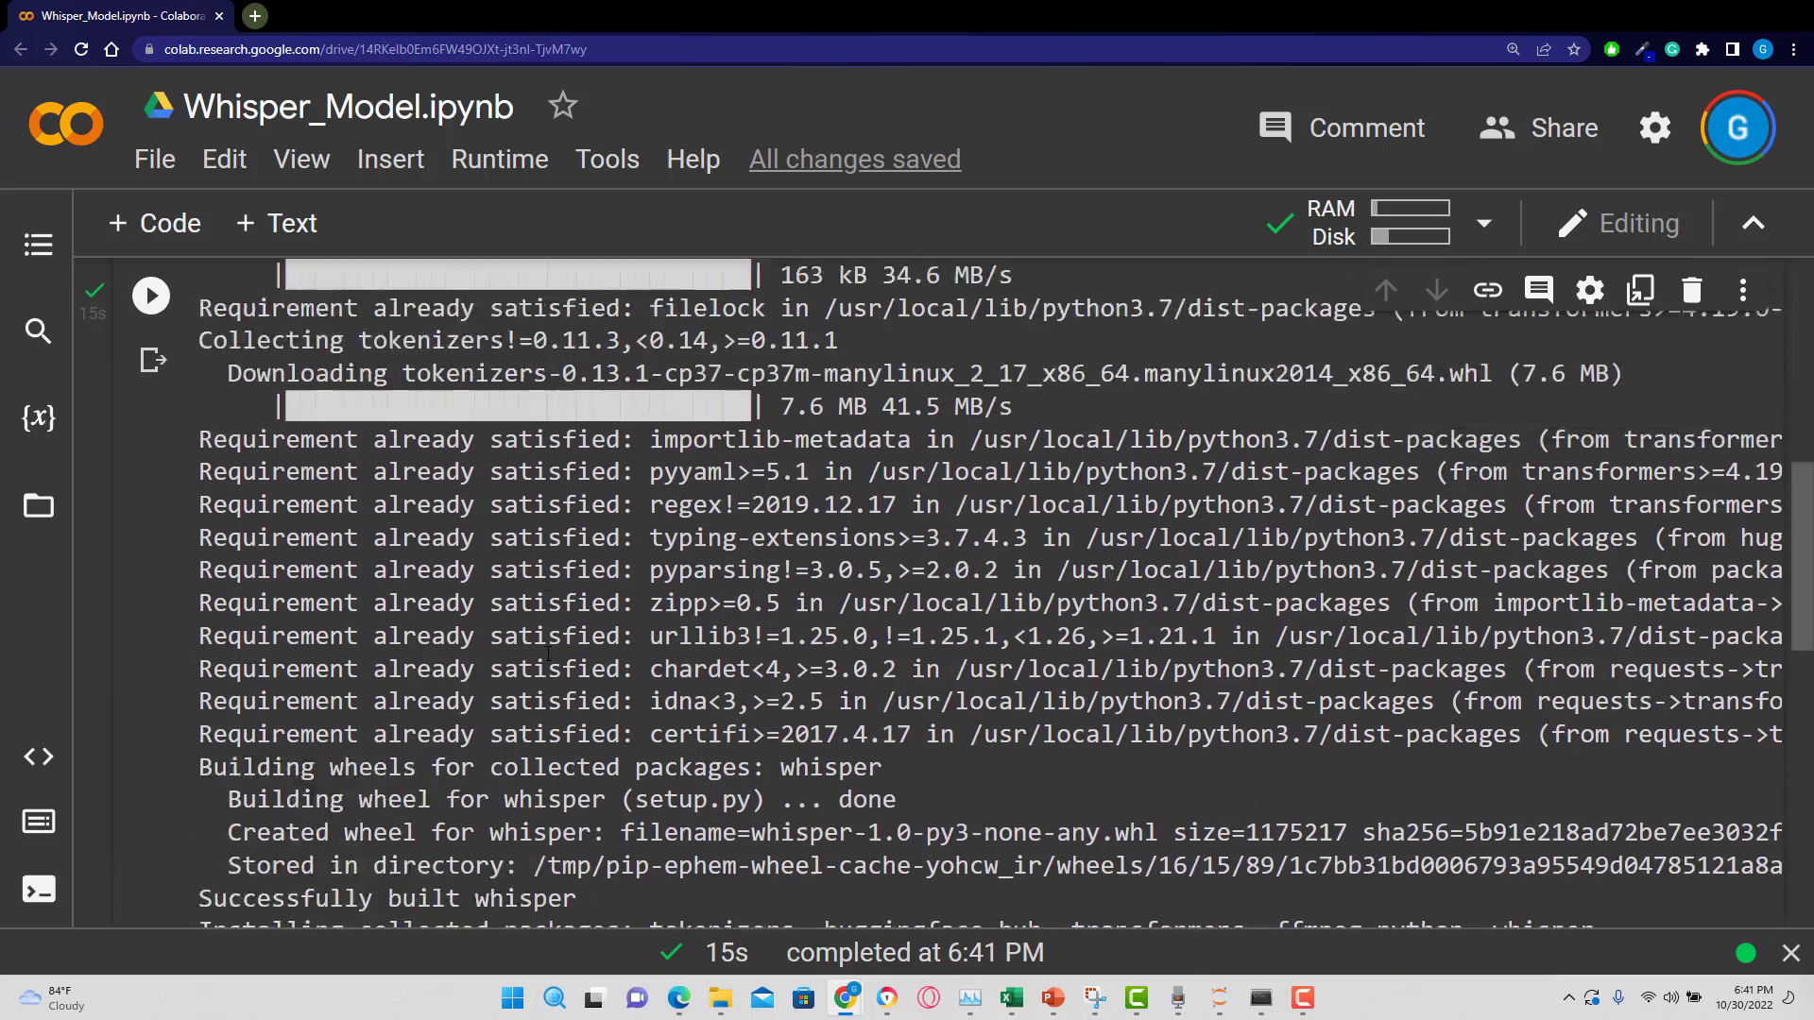
{"action": "scroll", "coordinate": [552, 623], "scroll_direction": "up", "scroll_amount": 2}
{"action": "scroll", "coordinate": [532, 595], "scroll_direction": "up", "scroll_amount": 2}
{"action": "scroll", "coordinate": [525, 587], "scroll_direction": "up", "scroll_amount": 1}
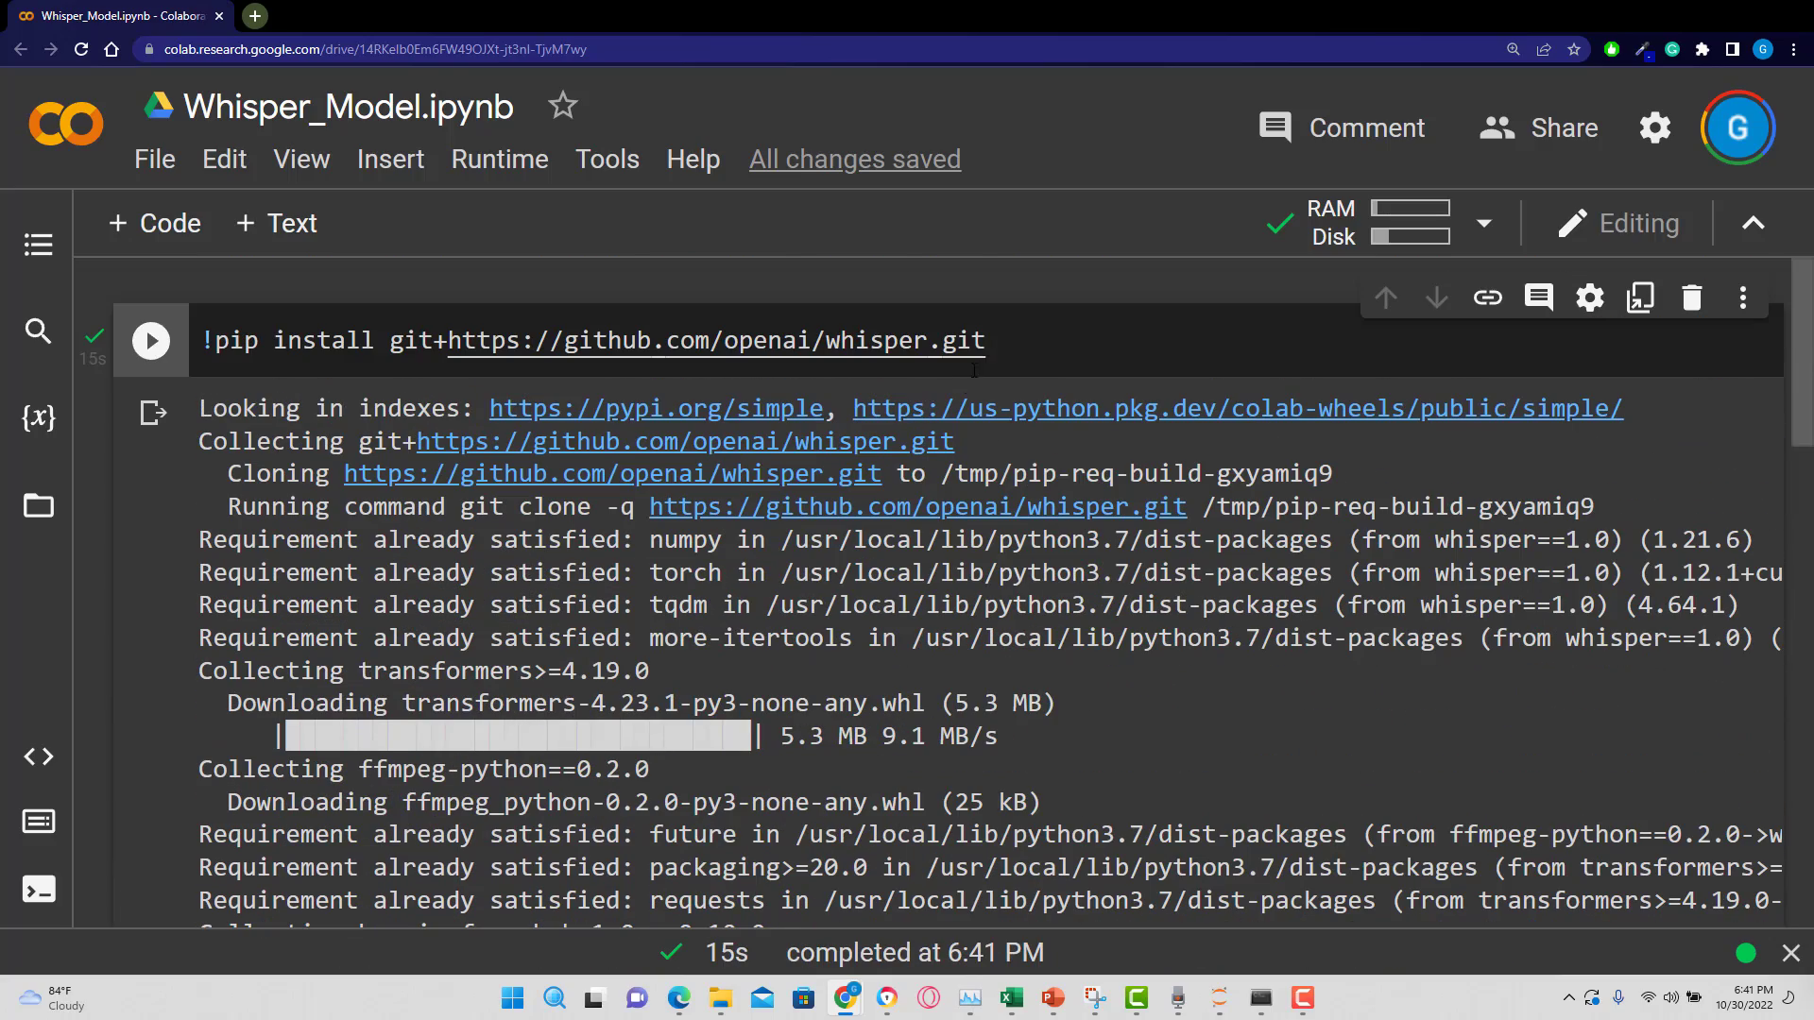
{"action": "scroll", "coordinate": [992, 356], "scroll_direction": "down", "scroll_amount": 1}
{"action": "scroll", "coordinate": [709, 567], "scroll_direction": "down", "scroll_amount": 10}
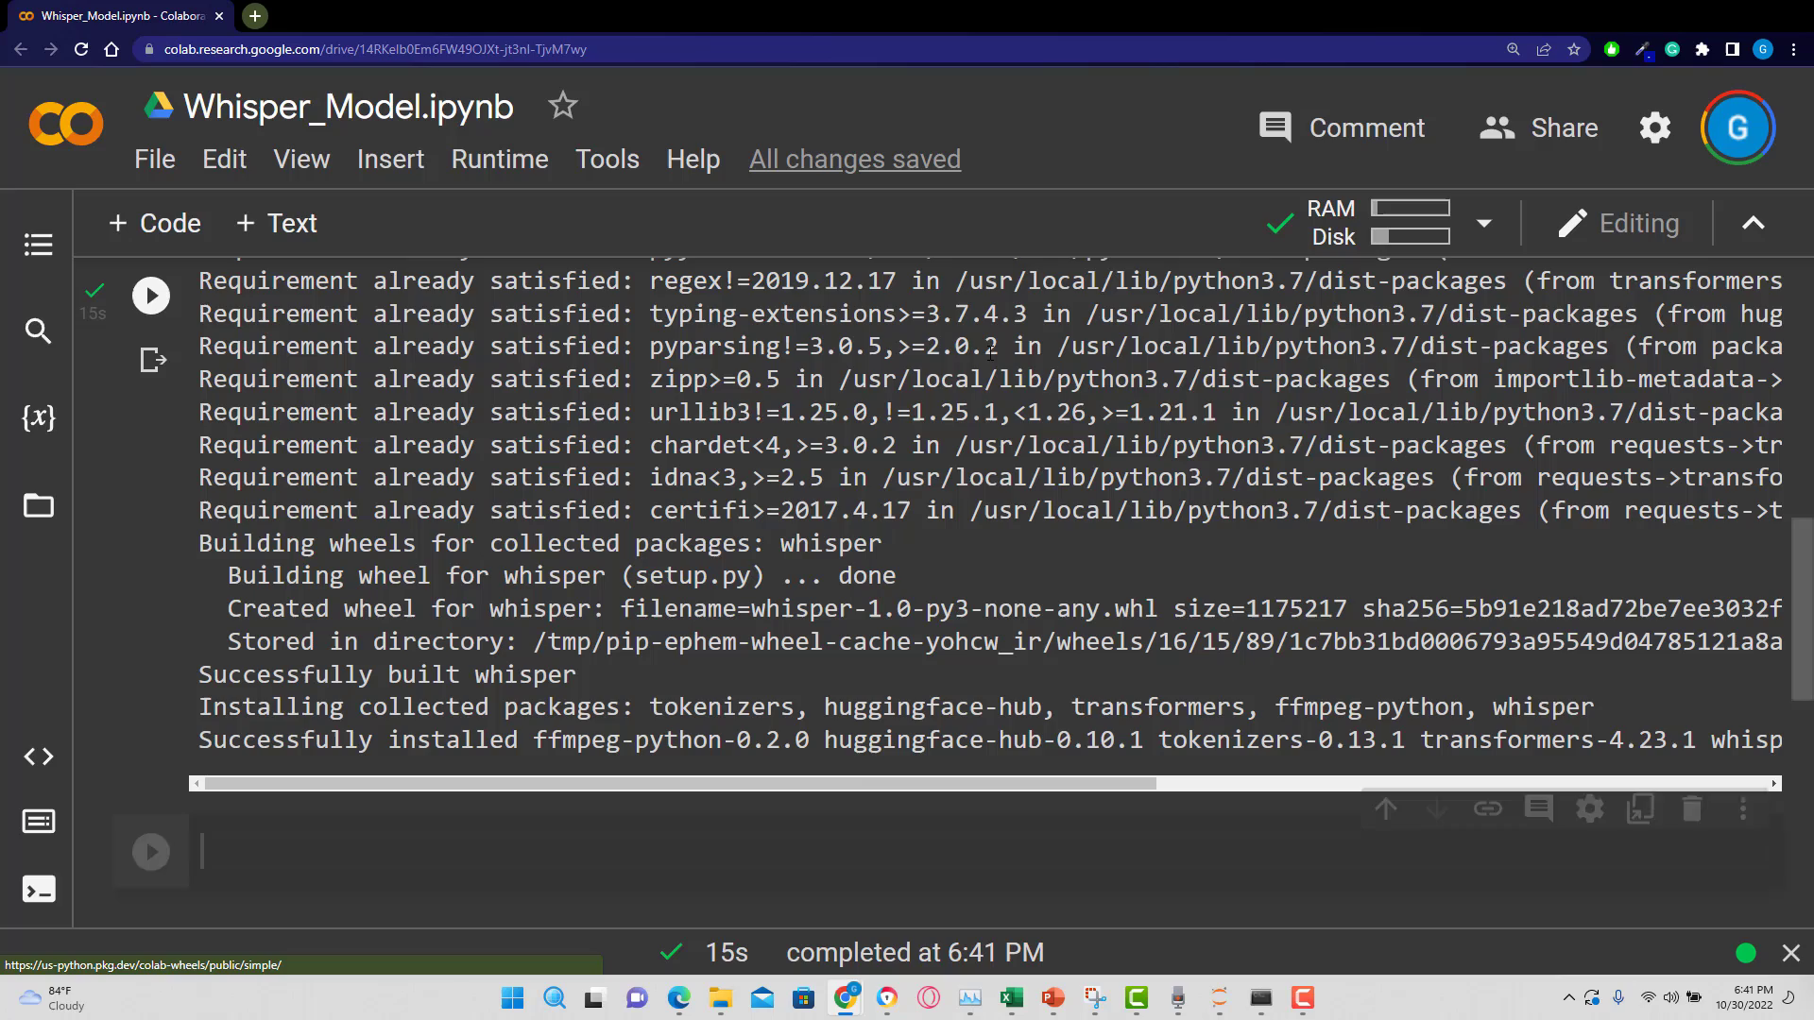
{"action": "scroll", "coordinate": [426, 638], "scroll_direction": "down", "scroll_amount": 2}
Write import whisper and begin model = whisper.load_model in the new cell.
{"action": "left_click", "coordinate": [319, 669]}
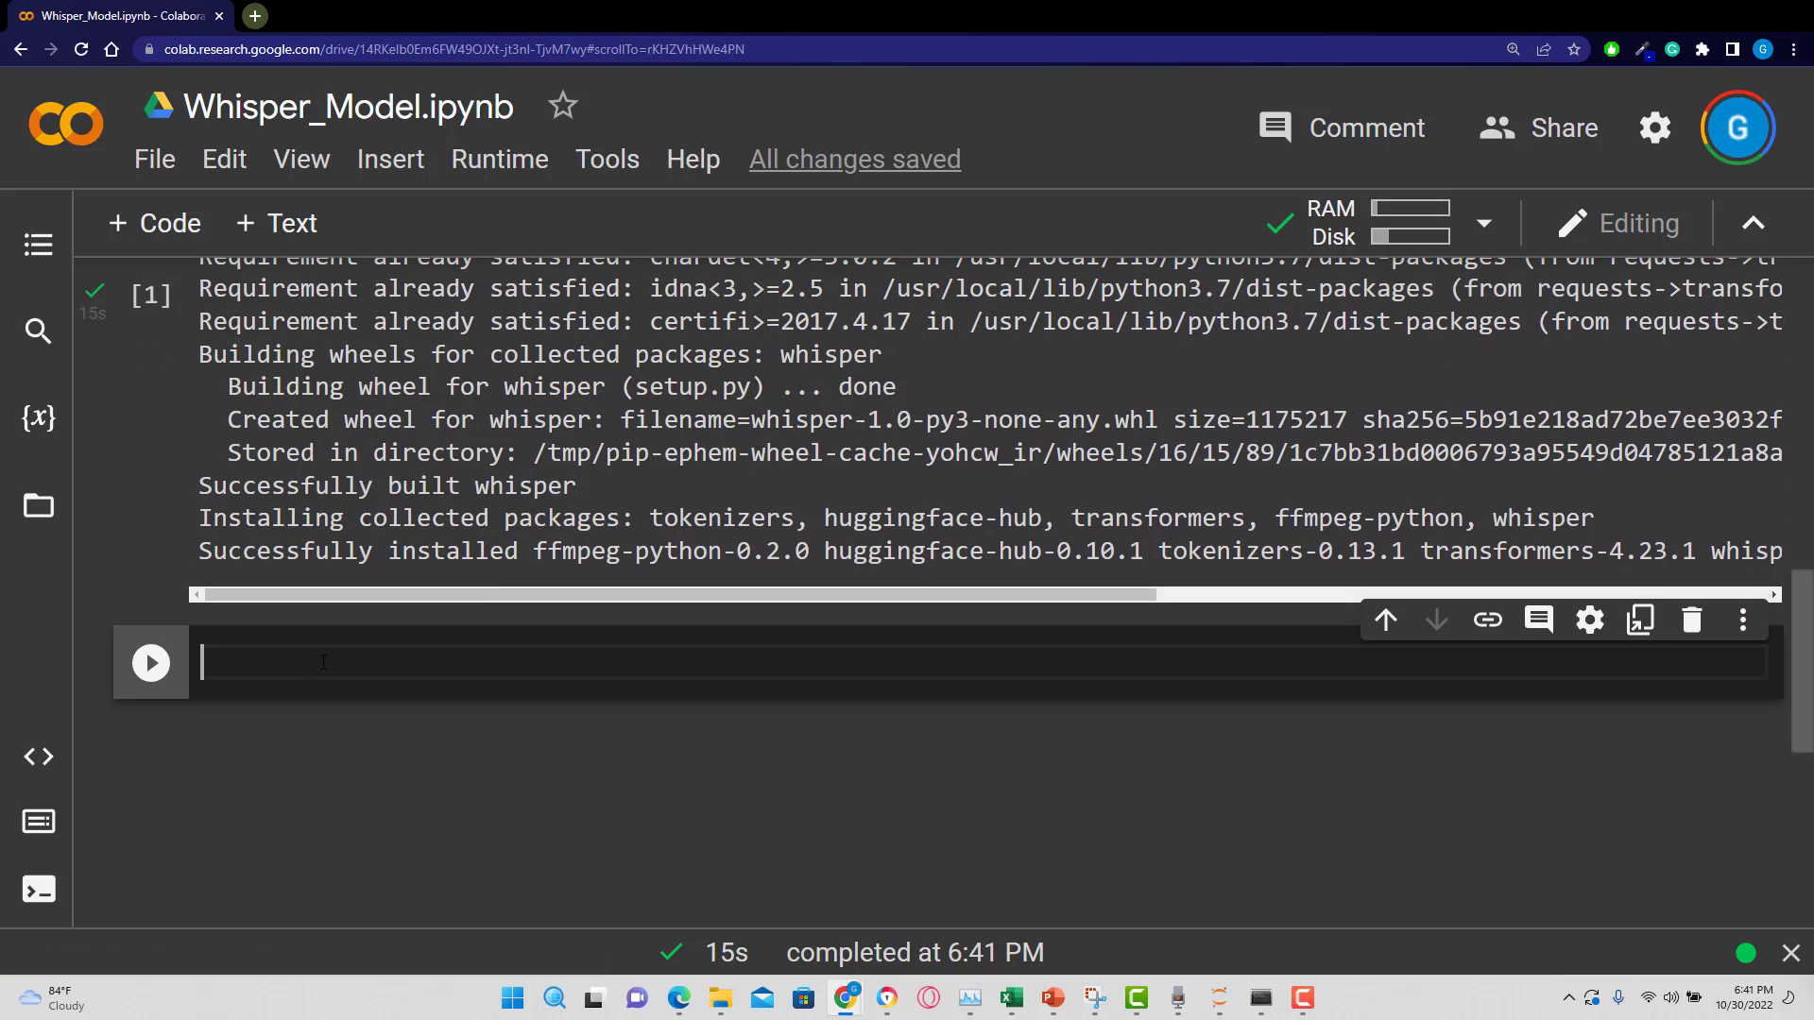
{"action": "scroll", "coordinate": [325, 666], "scroll_direction": "up", "scroll_amount": 3}
{"action": "scroll", "coordinate": [333, 712], "scroll_direction": "down", "scroll_amount": 3}
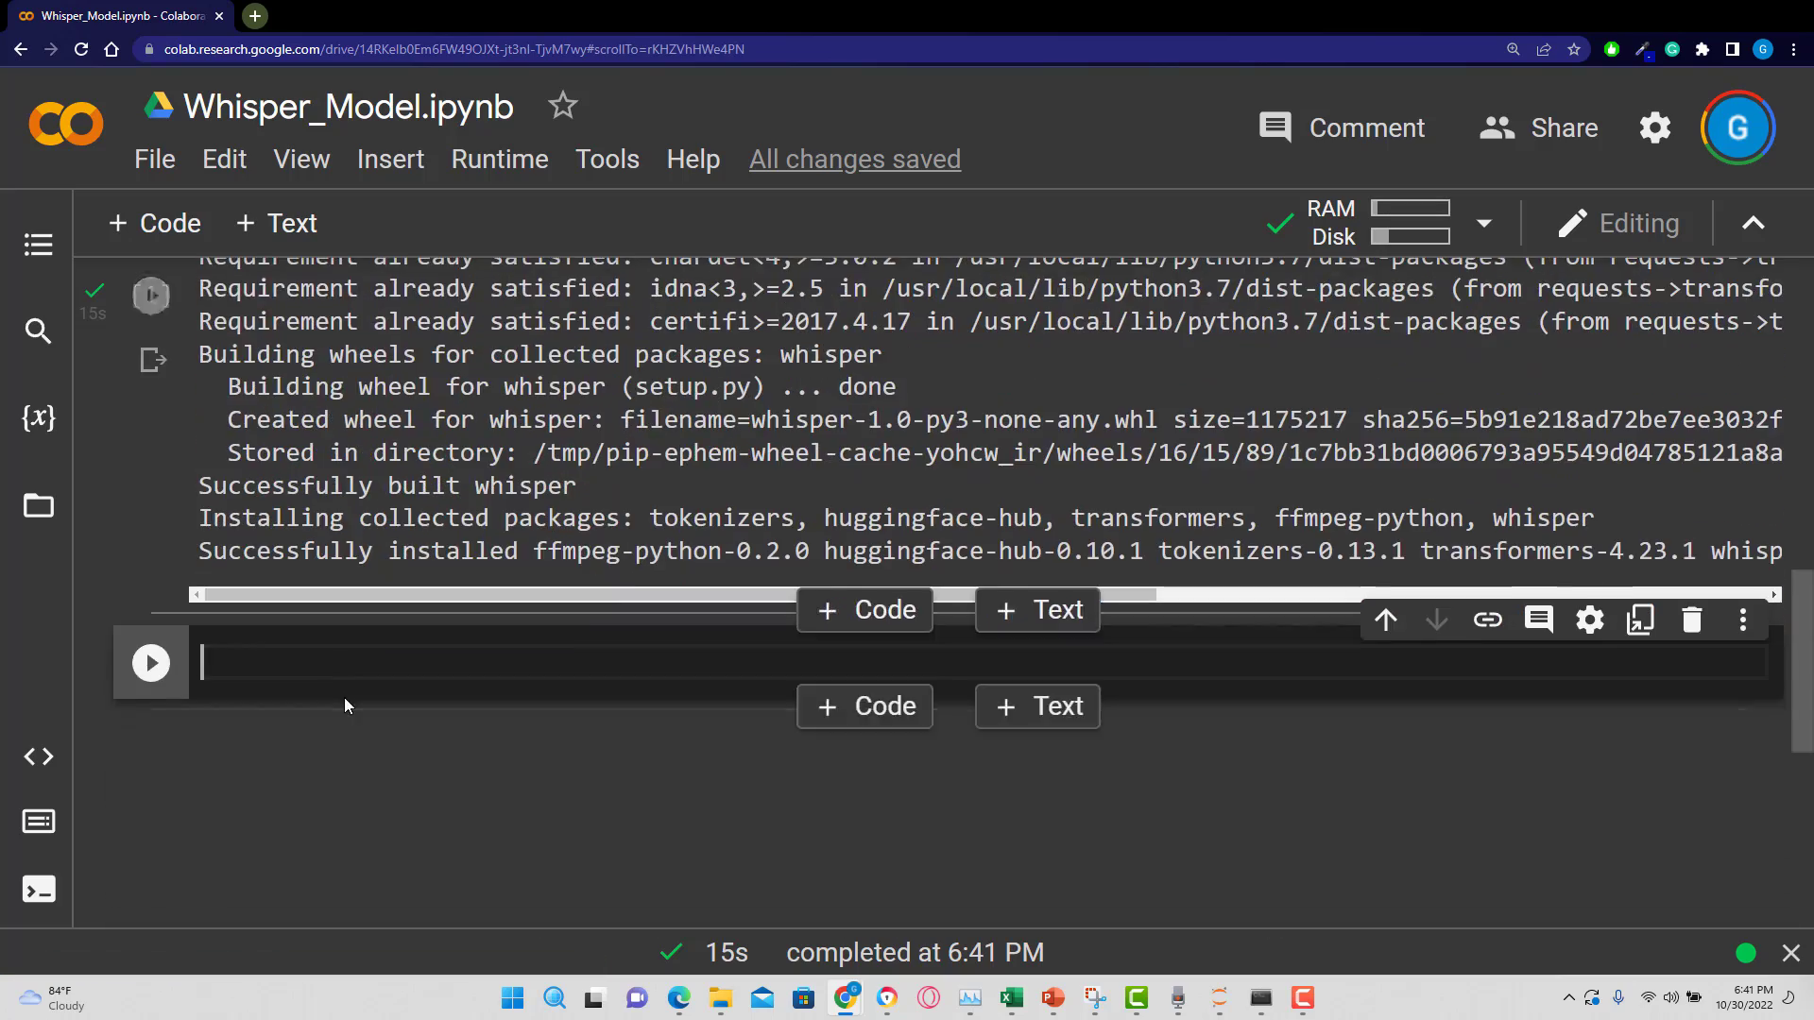
{"action": "type", "text": "im"}
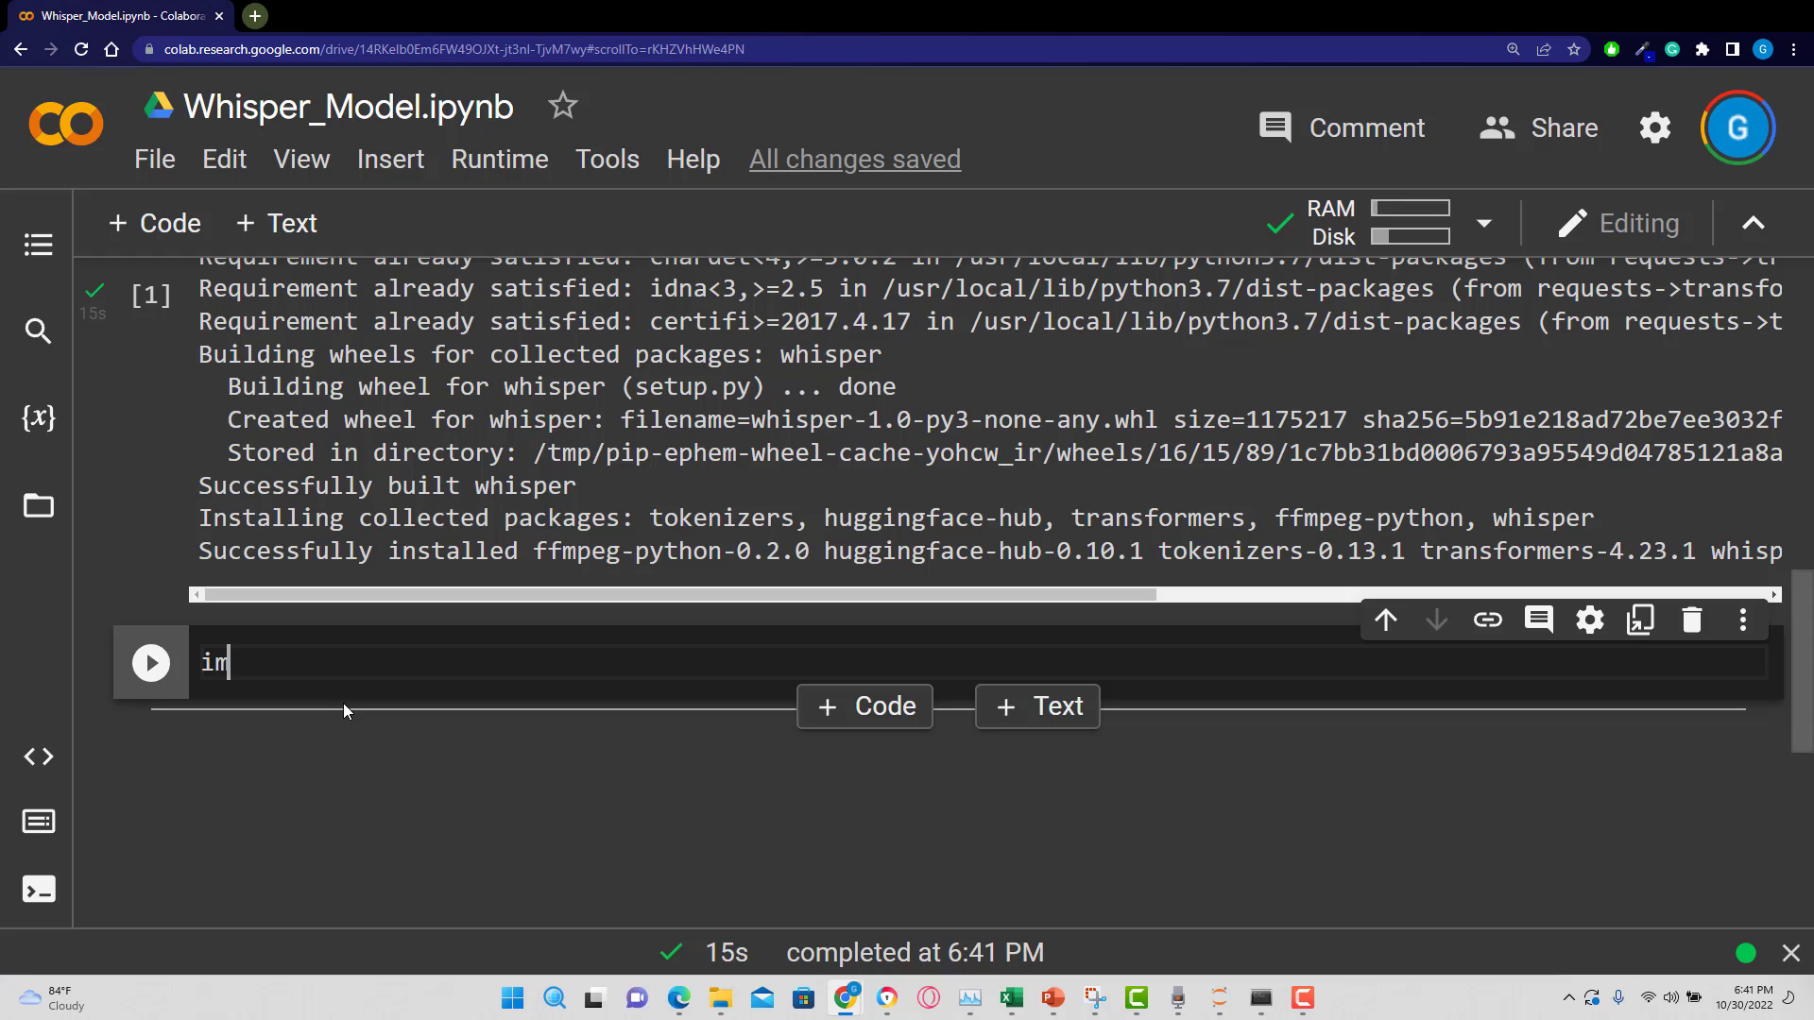
{"action": "type", "text": "pr"}
{"action": "key", "text": "BackSpace"}
{"action": "type", "text": "ort whisp"}
{"action": "type", "text": "er"}
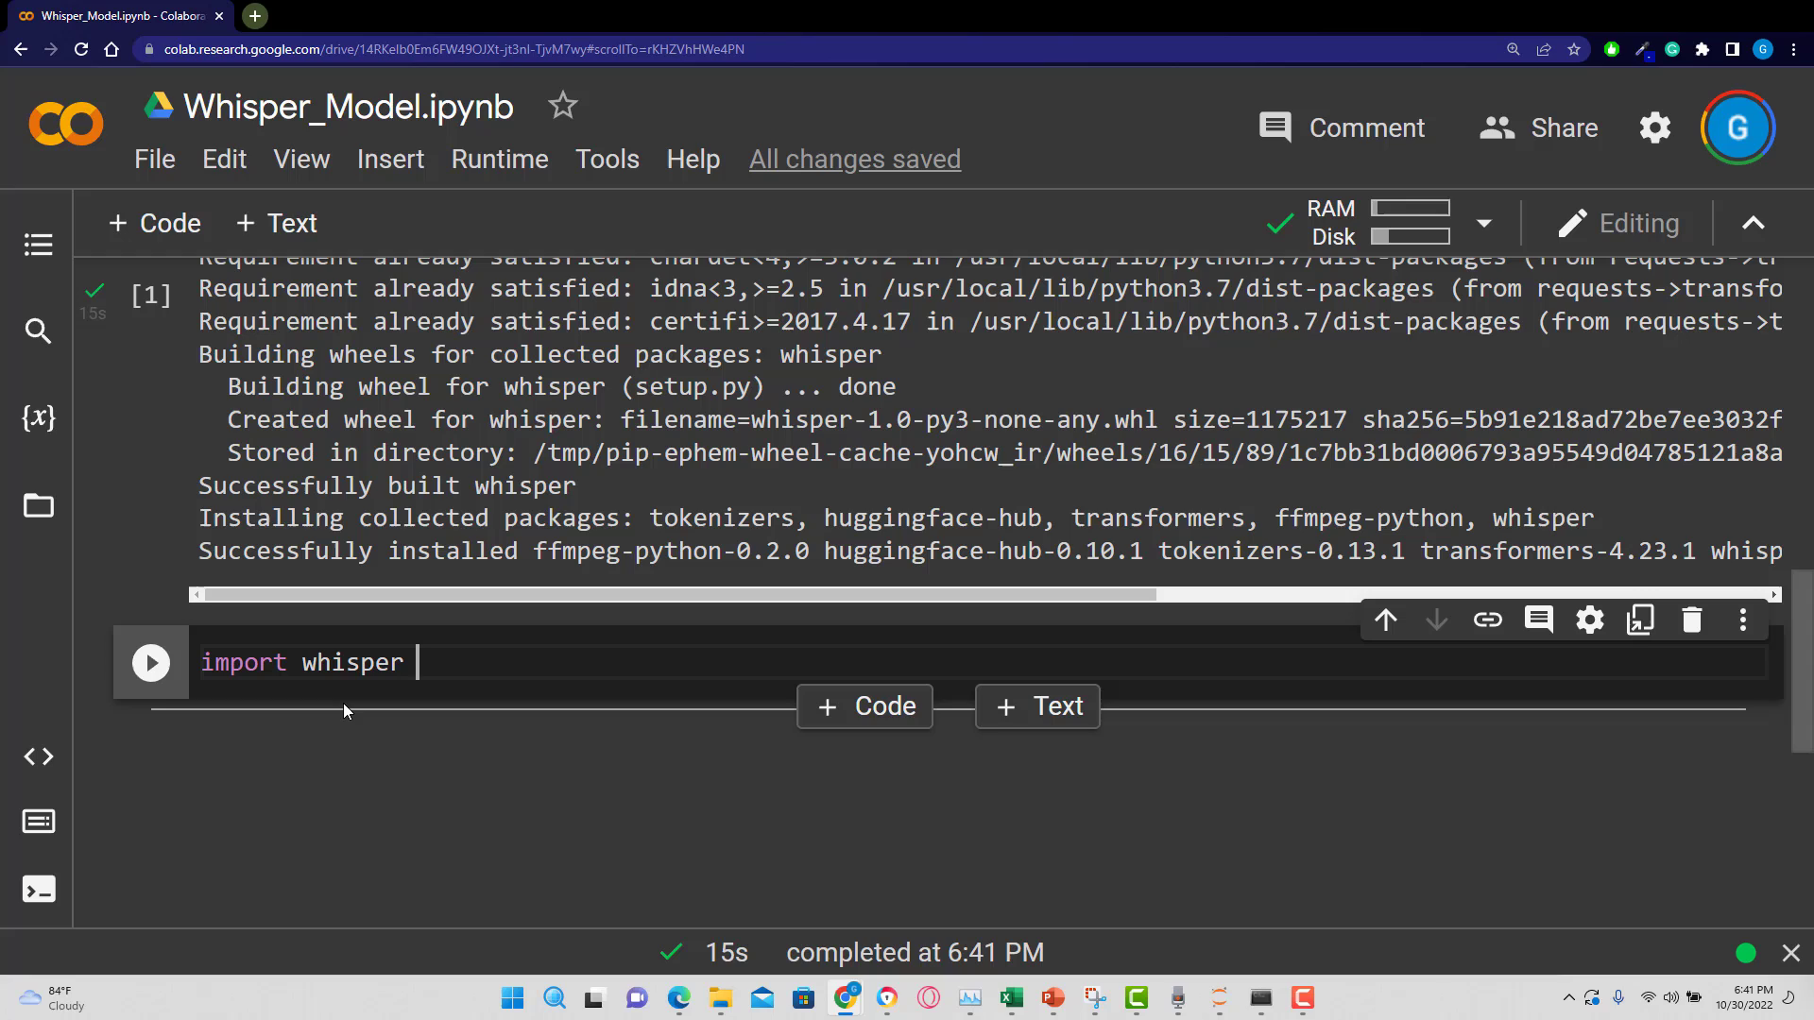
{"action": "key", "text": "Return"}
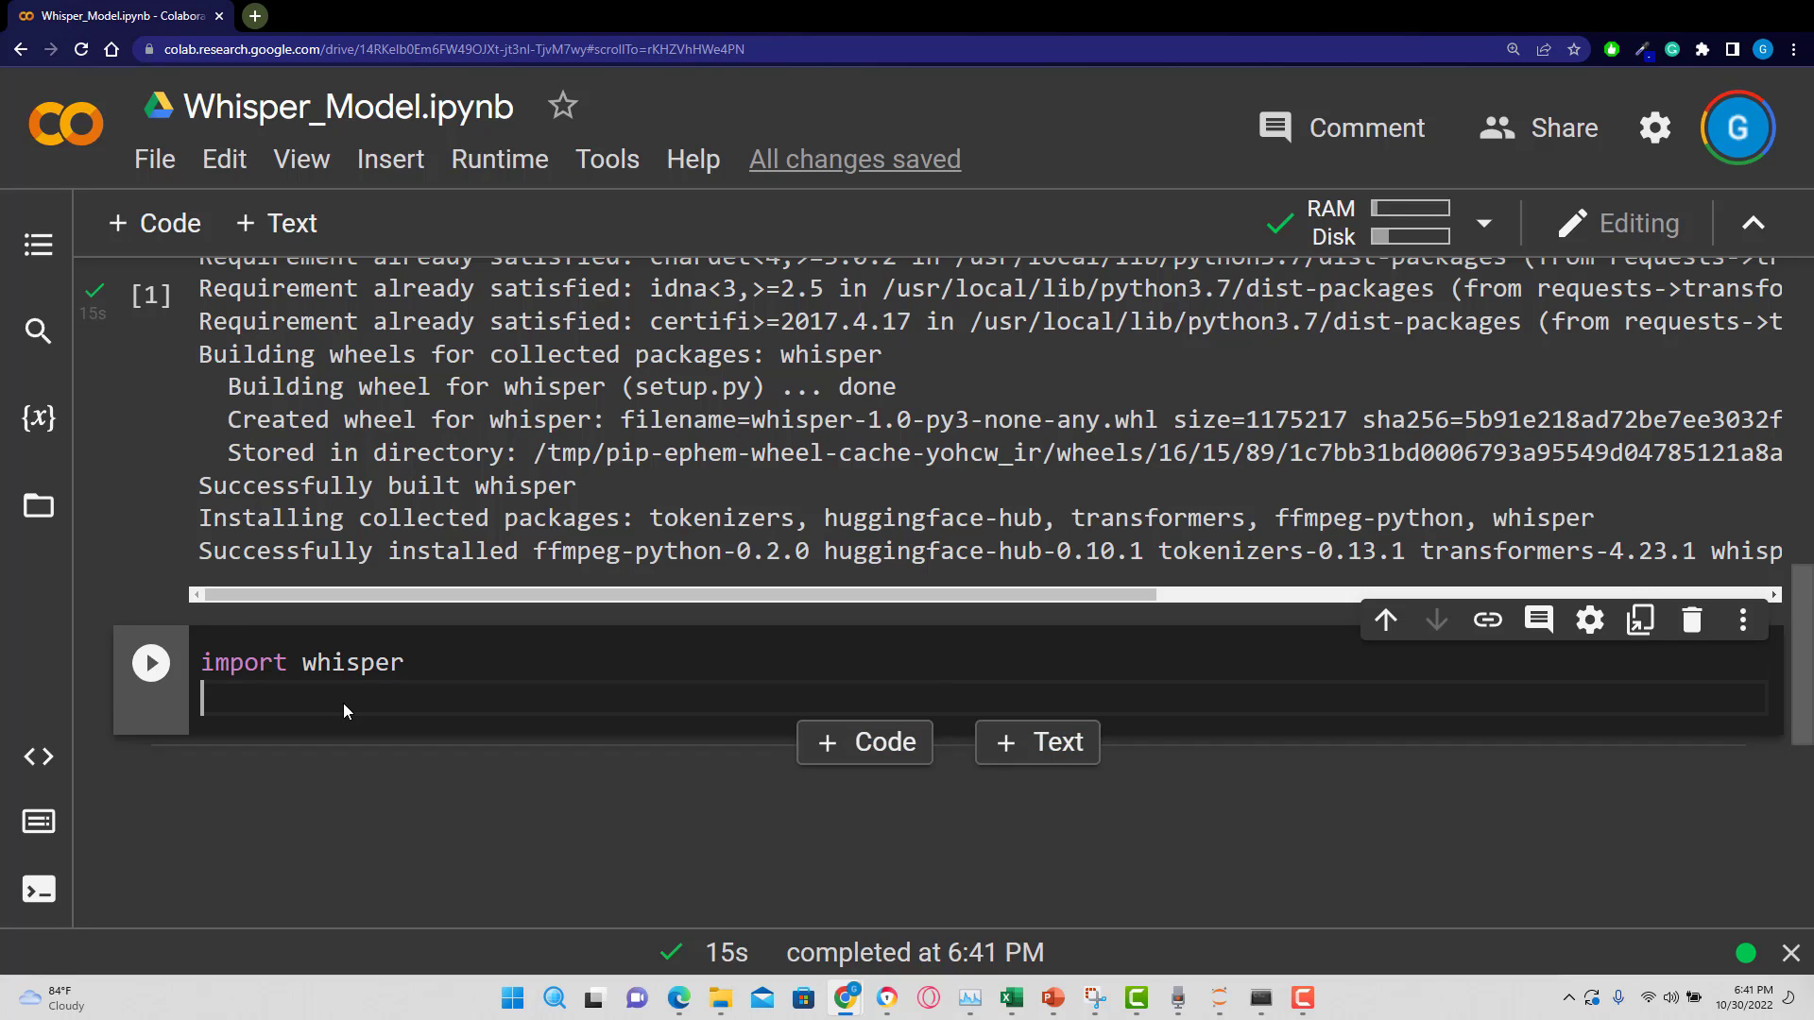
{"action": "key", "text": "Return"}
{"action": "type", "text": "model "}
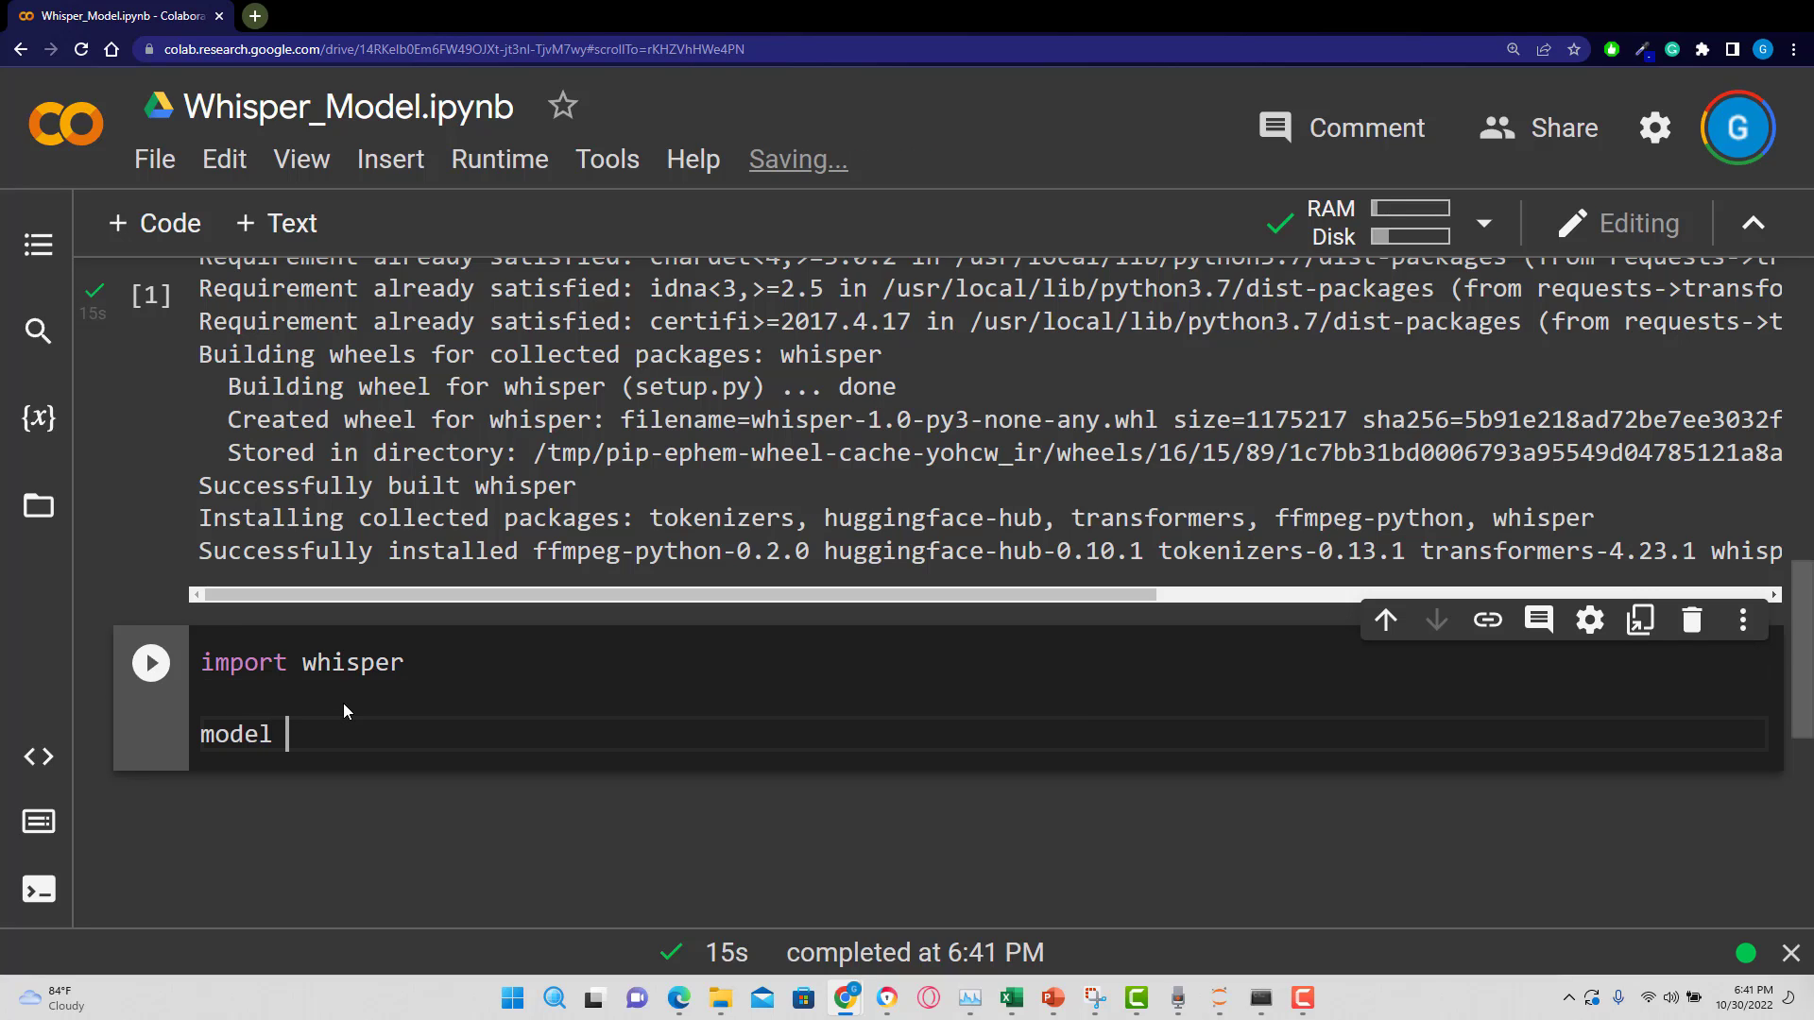
{"action": "type", "text": " = "}
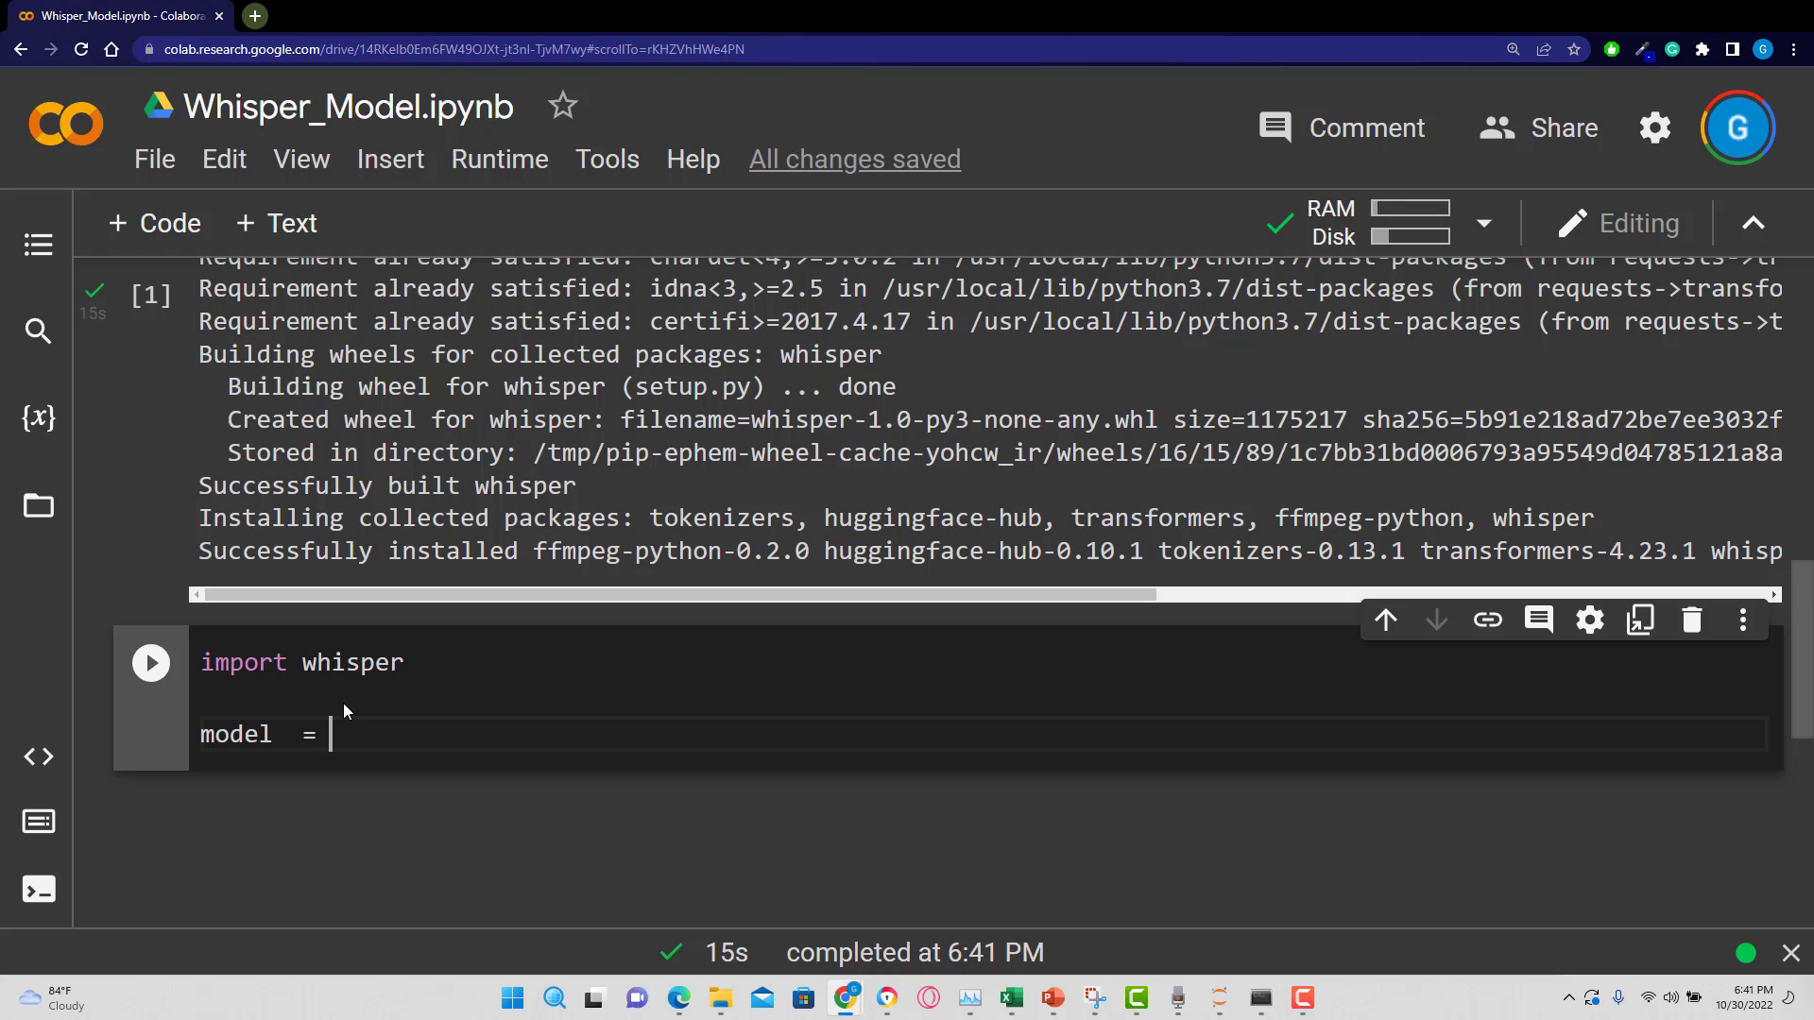
{"action": "type", "text": "whispe"}
{"action": "type", "text": "r."}
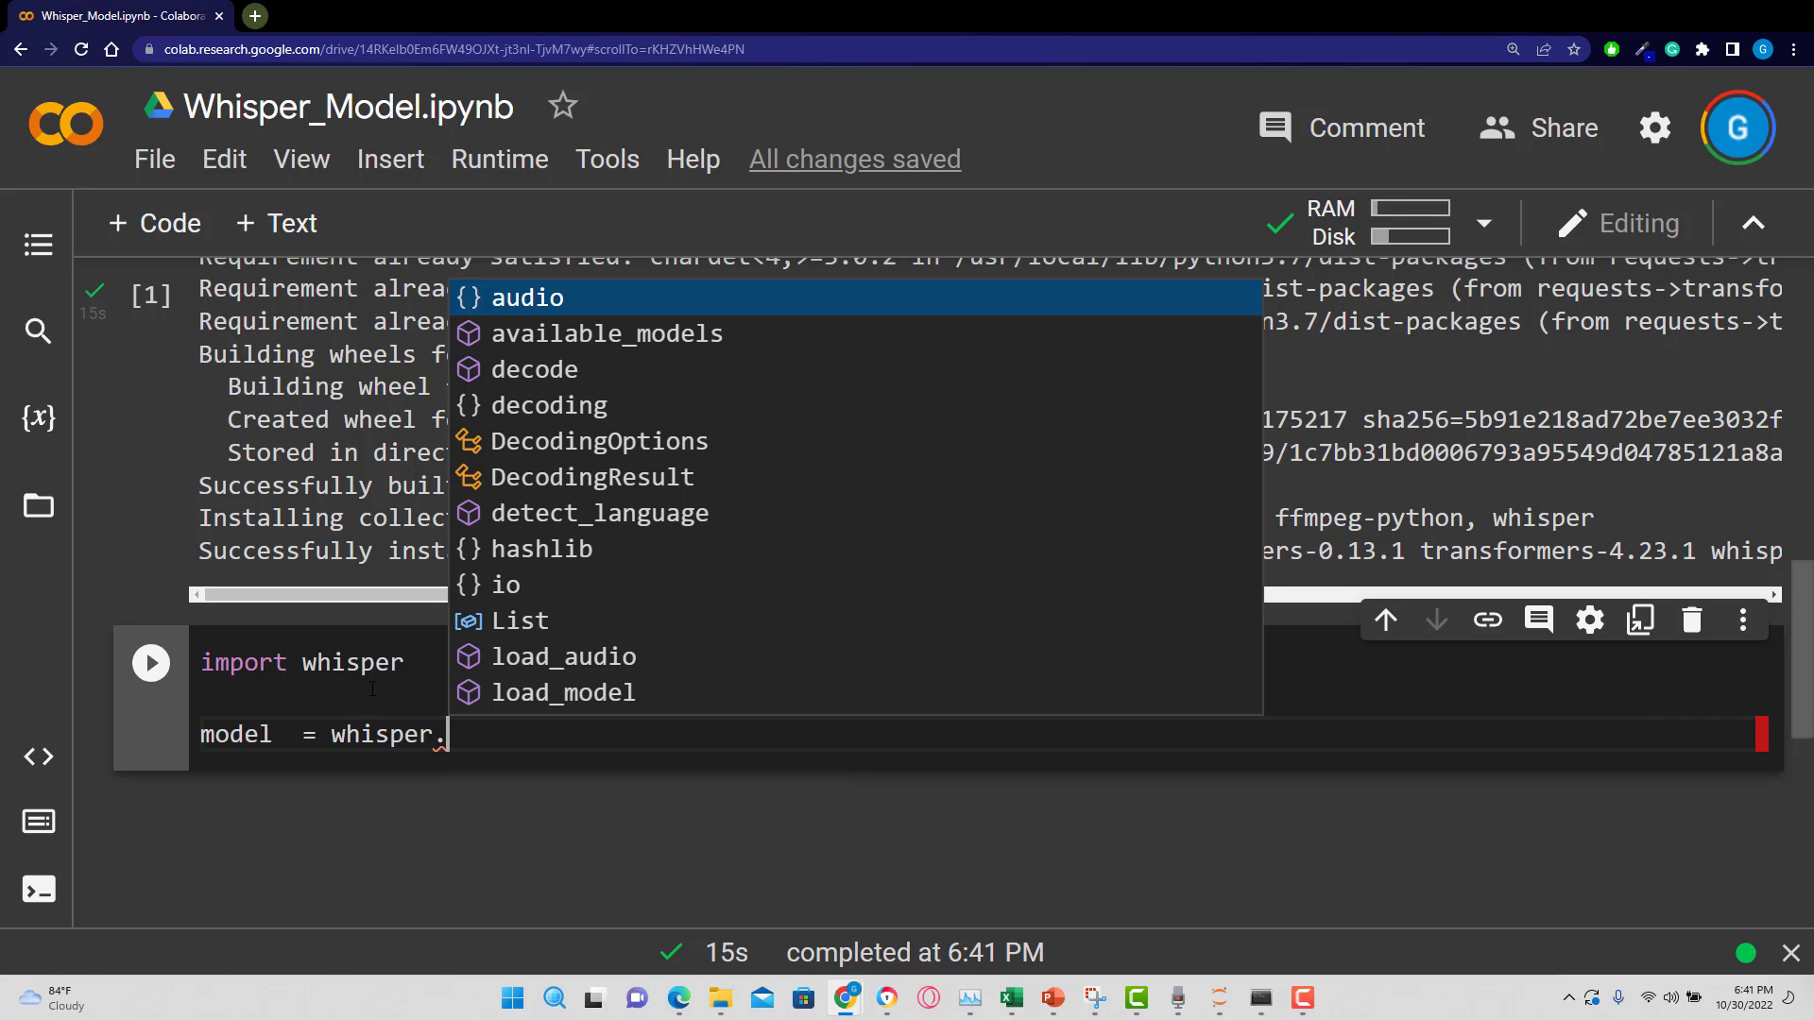
{"action": "left_click", "coordinate": [527, 694]}
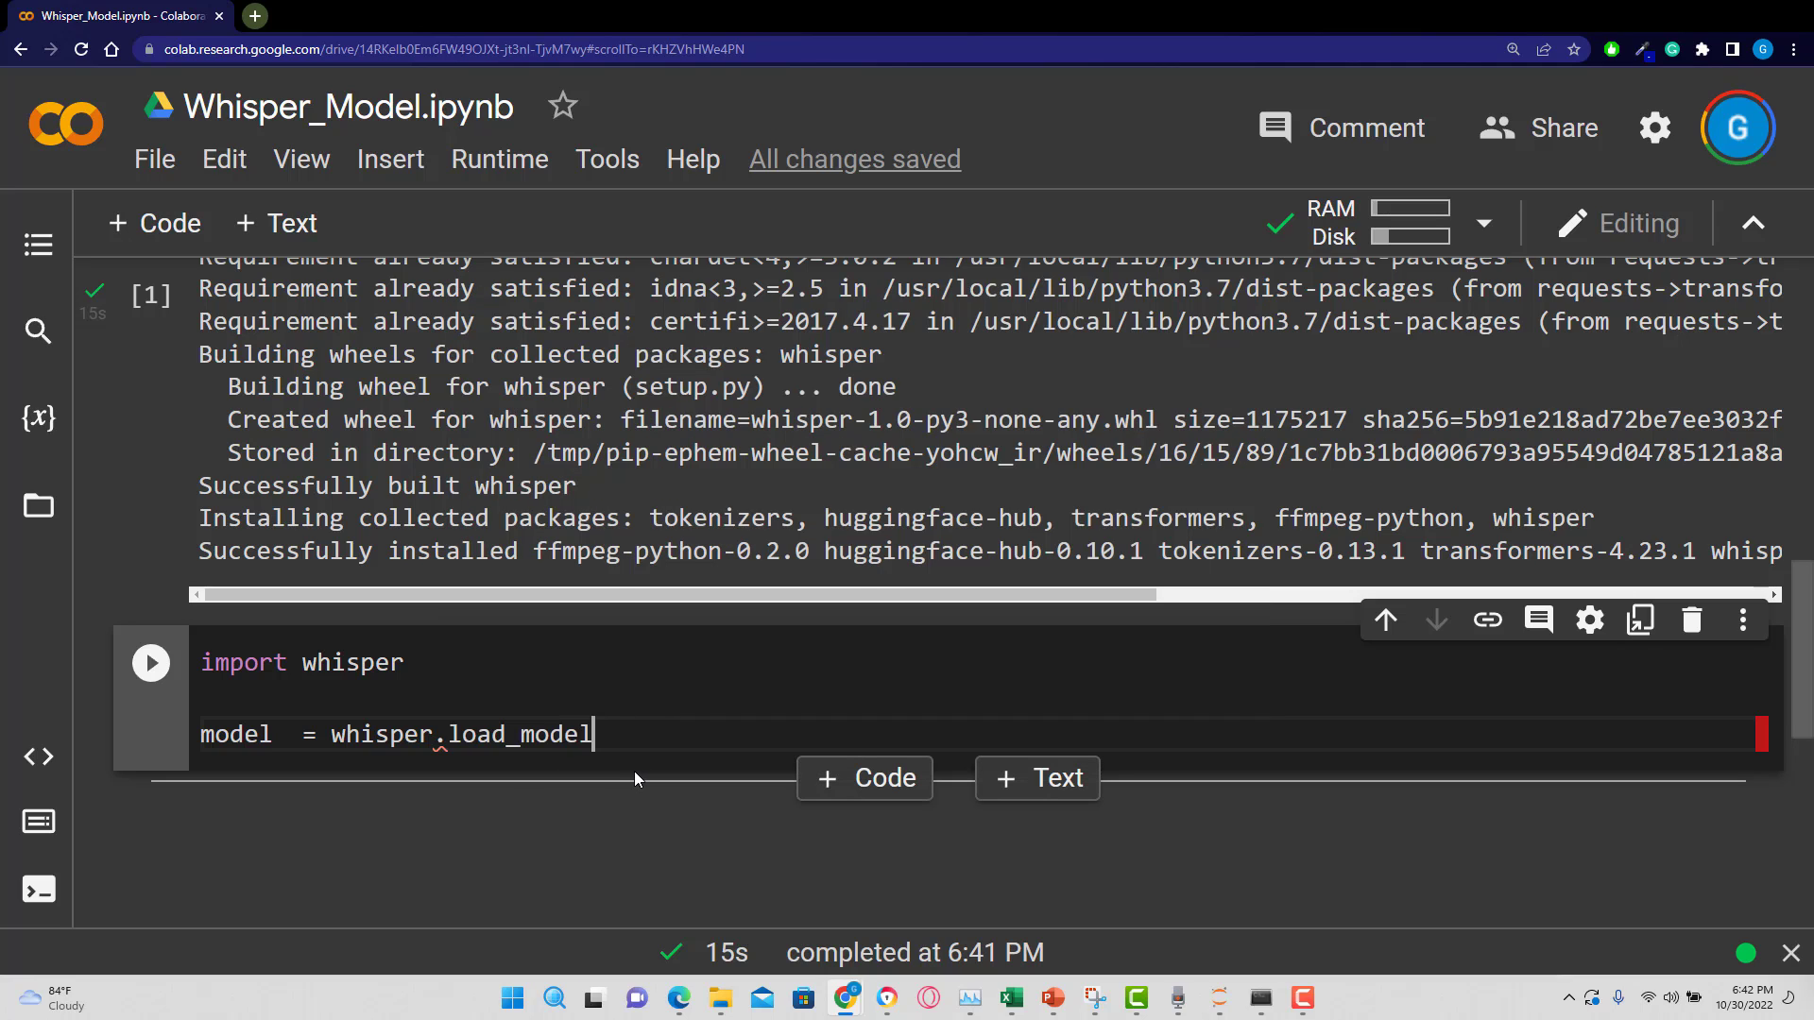
{"action": "type", "text": "("}
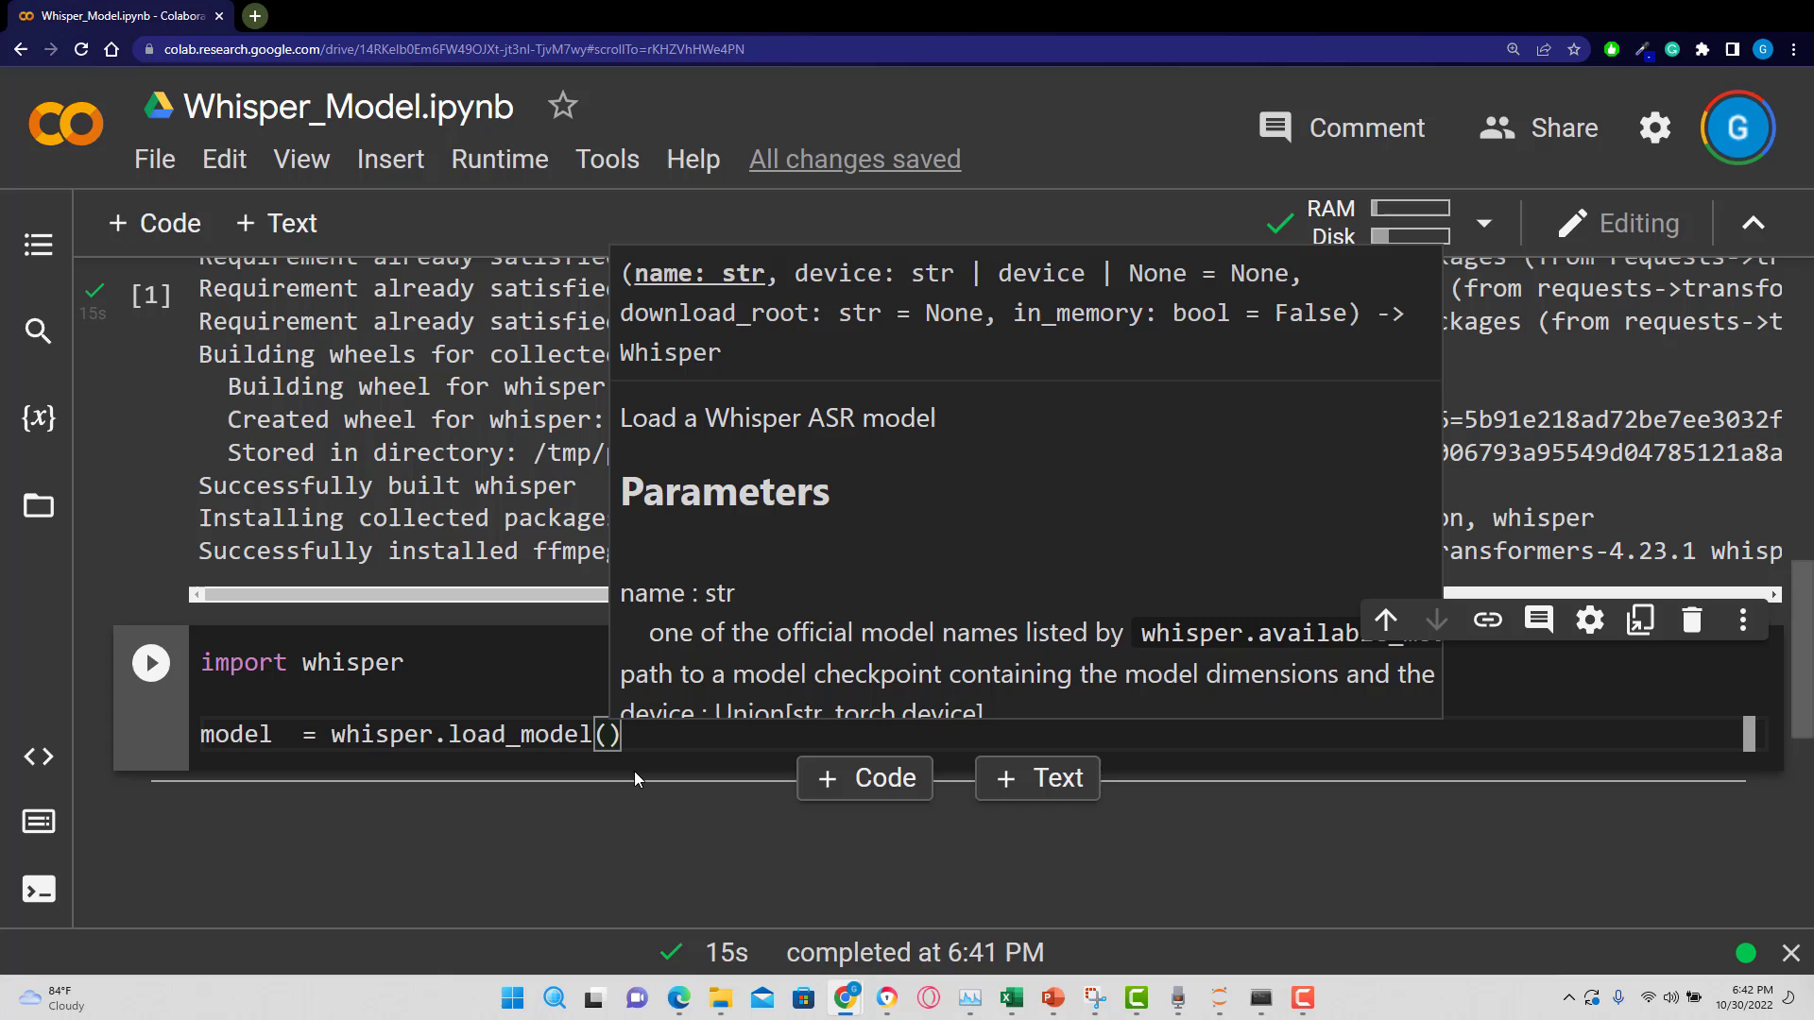
{"action": "scroll", "coordinate": [1127, 460], "scroll_direction": "down", "scroll_amount": 2}
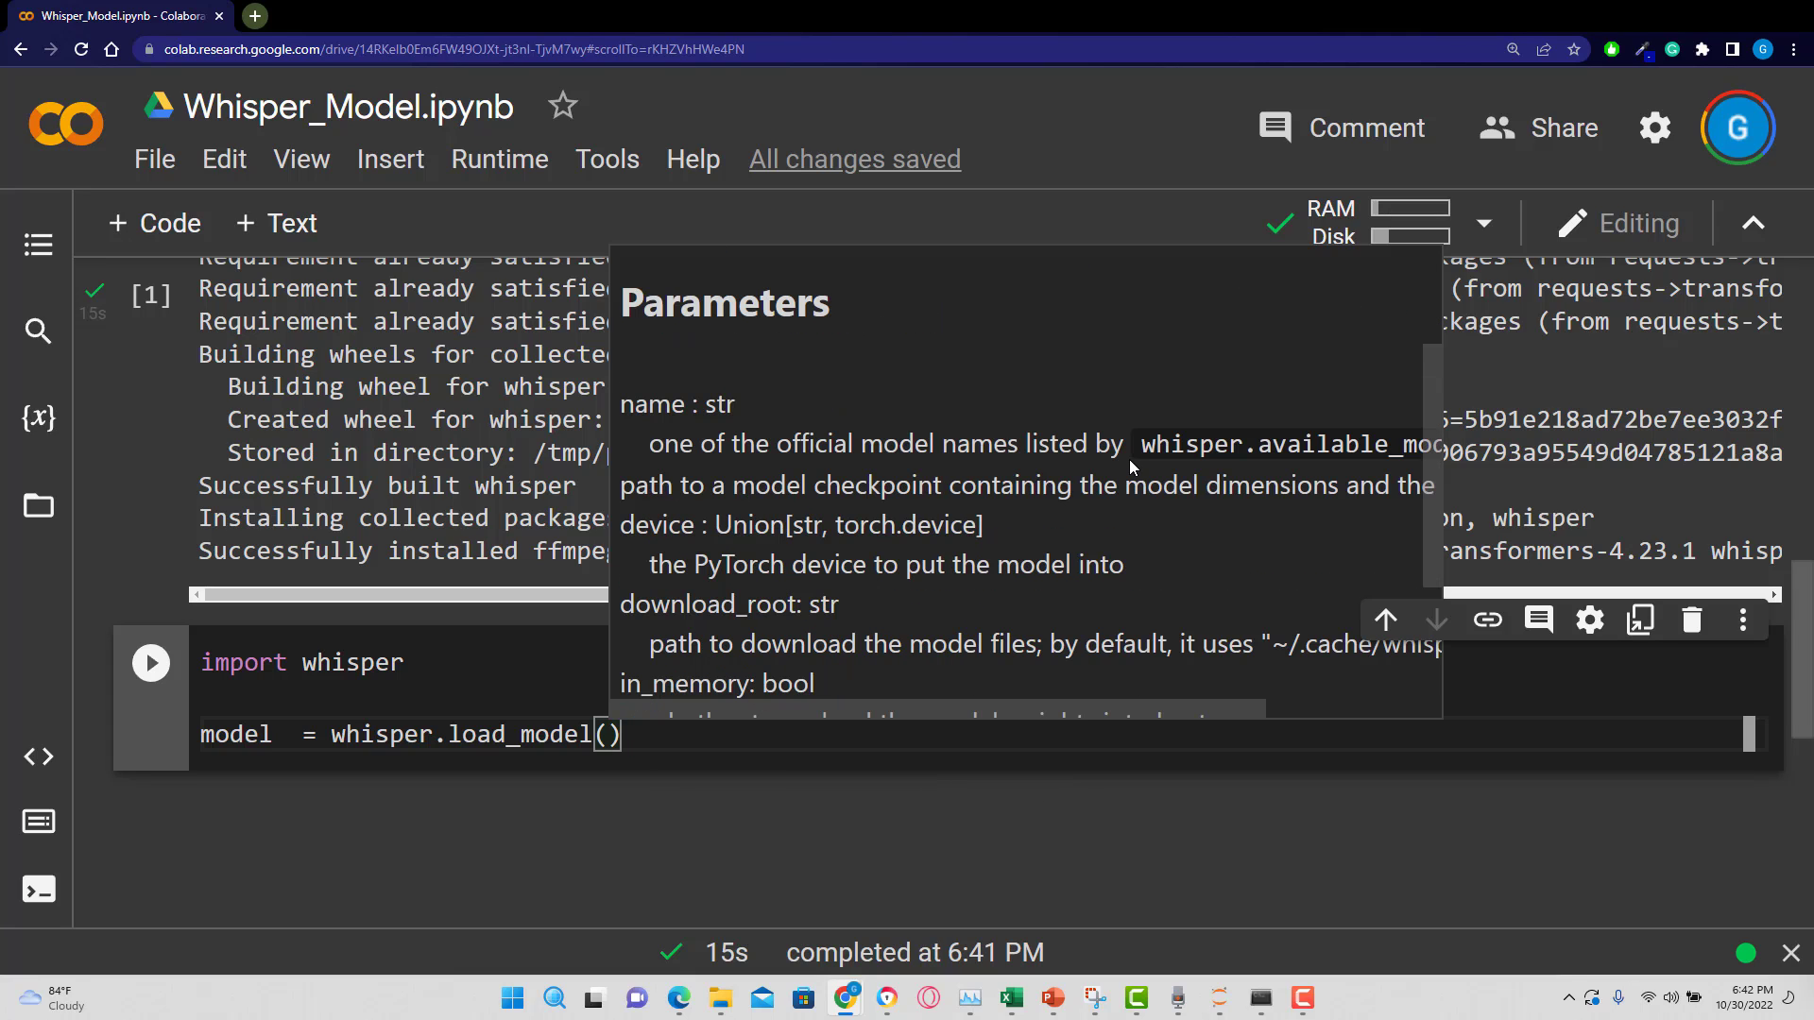
{"action": "scroll", "coordinate": [963, 693], "scroll_direction": "down", "scroll_amount": 2}
{"action": "scroll", "coordinate": [926, 549], "scroll_direction": "up", "scroll_amount": 4}
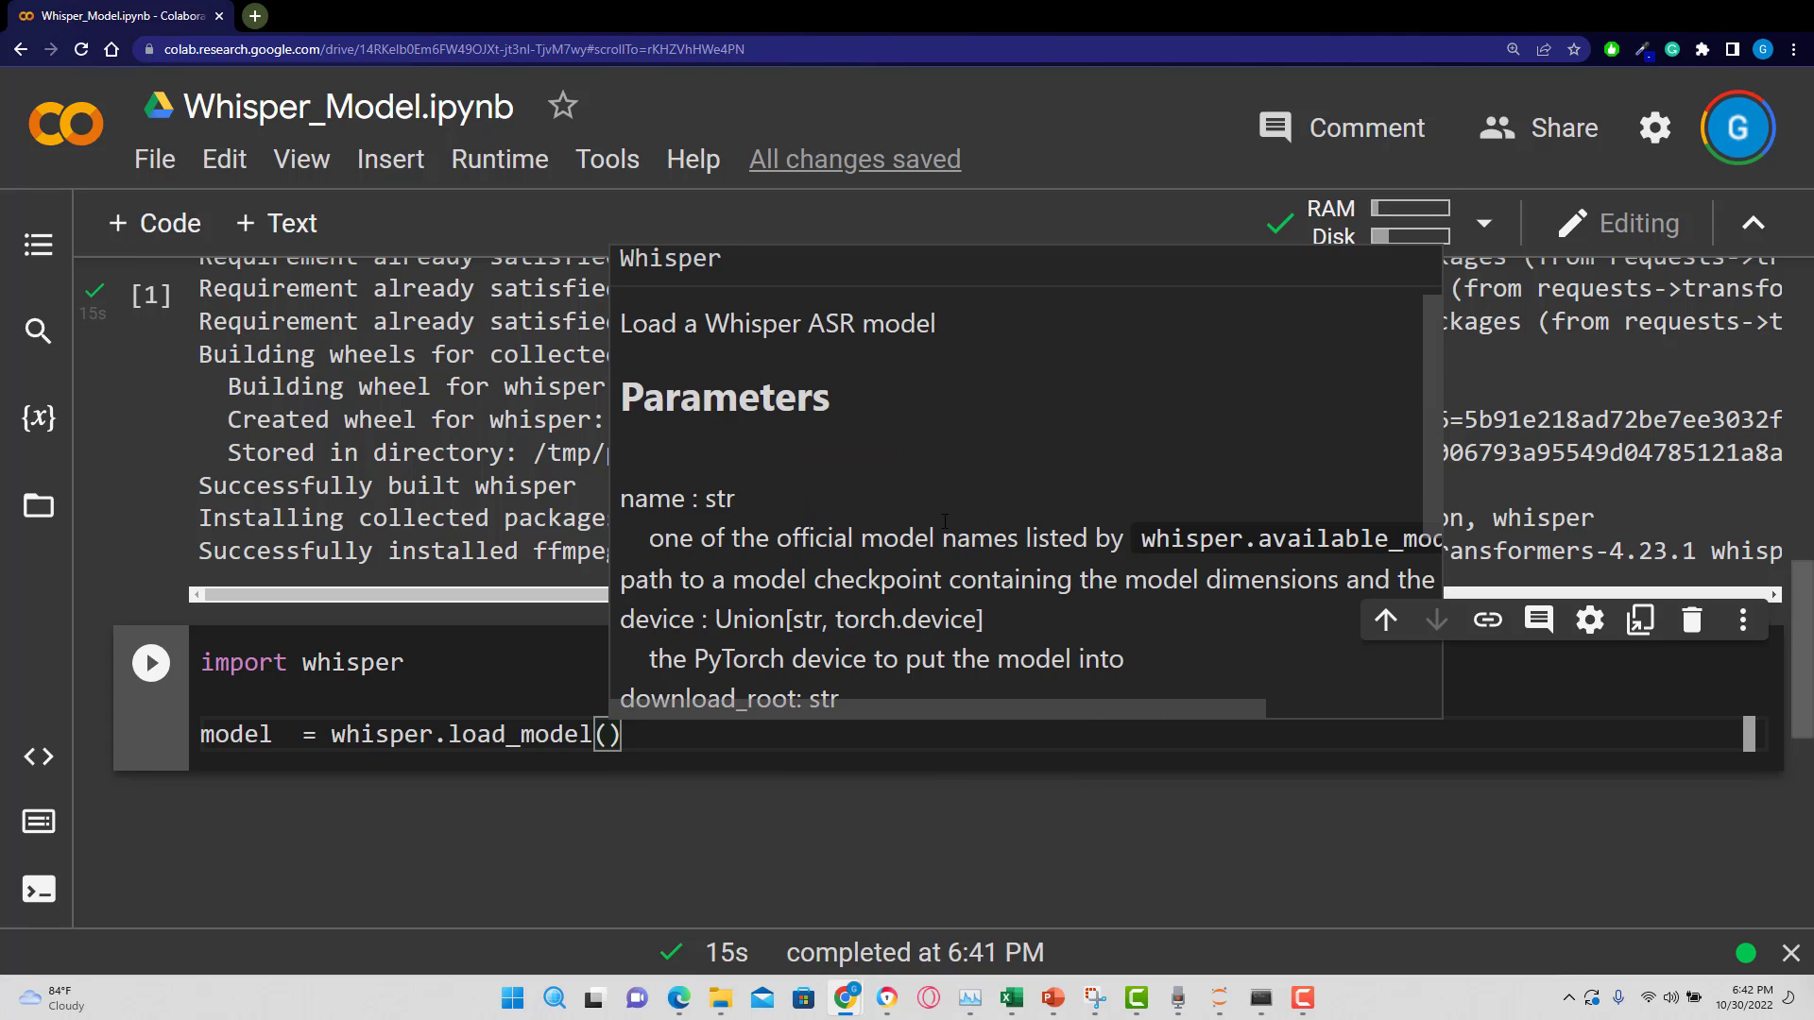
{"action": "scroll", "coordinate": [1133, 567], "scroll_direction": "down", "scroll_amount": 2}
{"action": "scroll", "coordinate": [1099, 602], "scroll_direction": "down", "scroll_amount": 1}
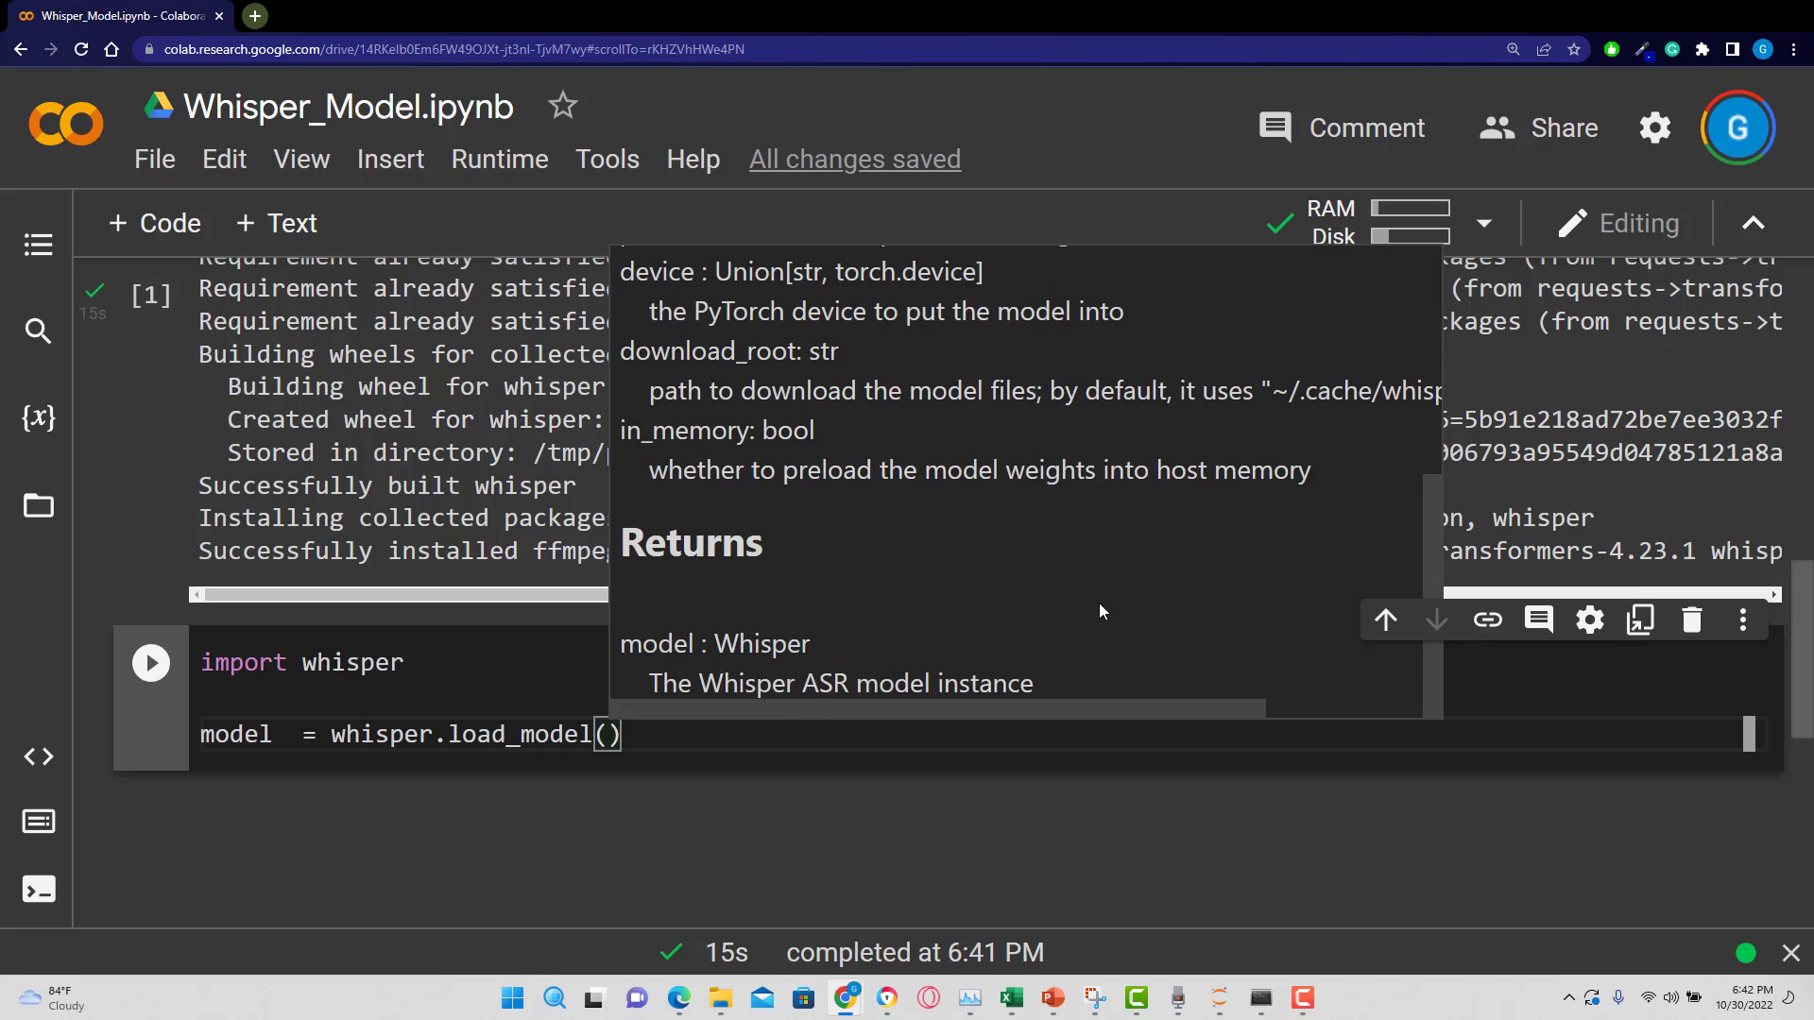
Give load_model the "base" model name and run the cell to download the model.
{"action": "left_click_drag", "start_coordinate": [1082, 711], "coordinate": [1195, 692]}
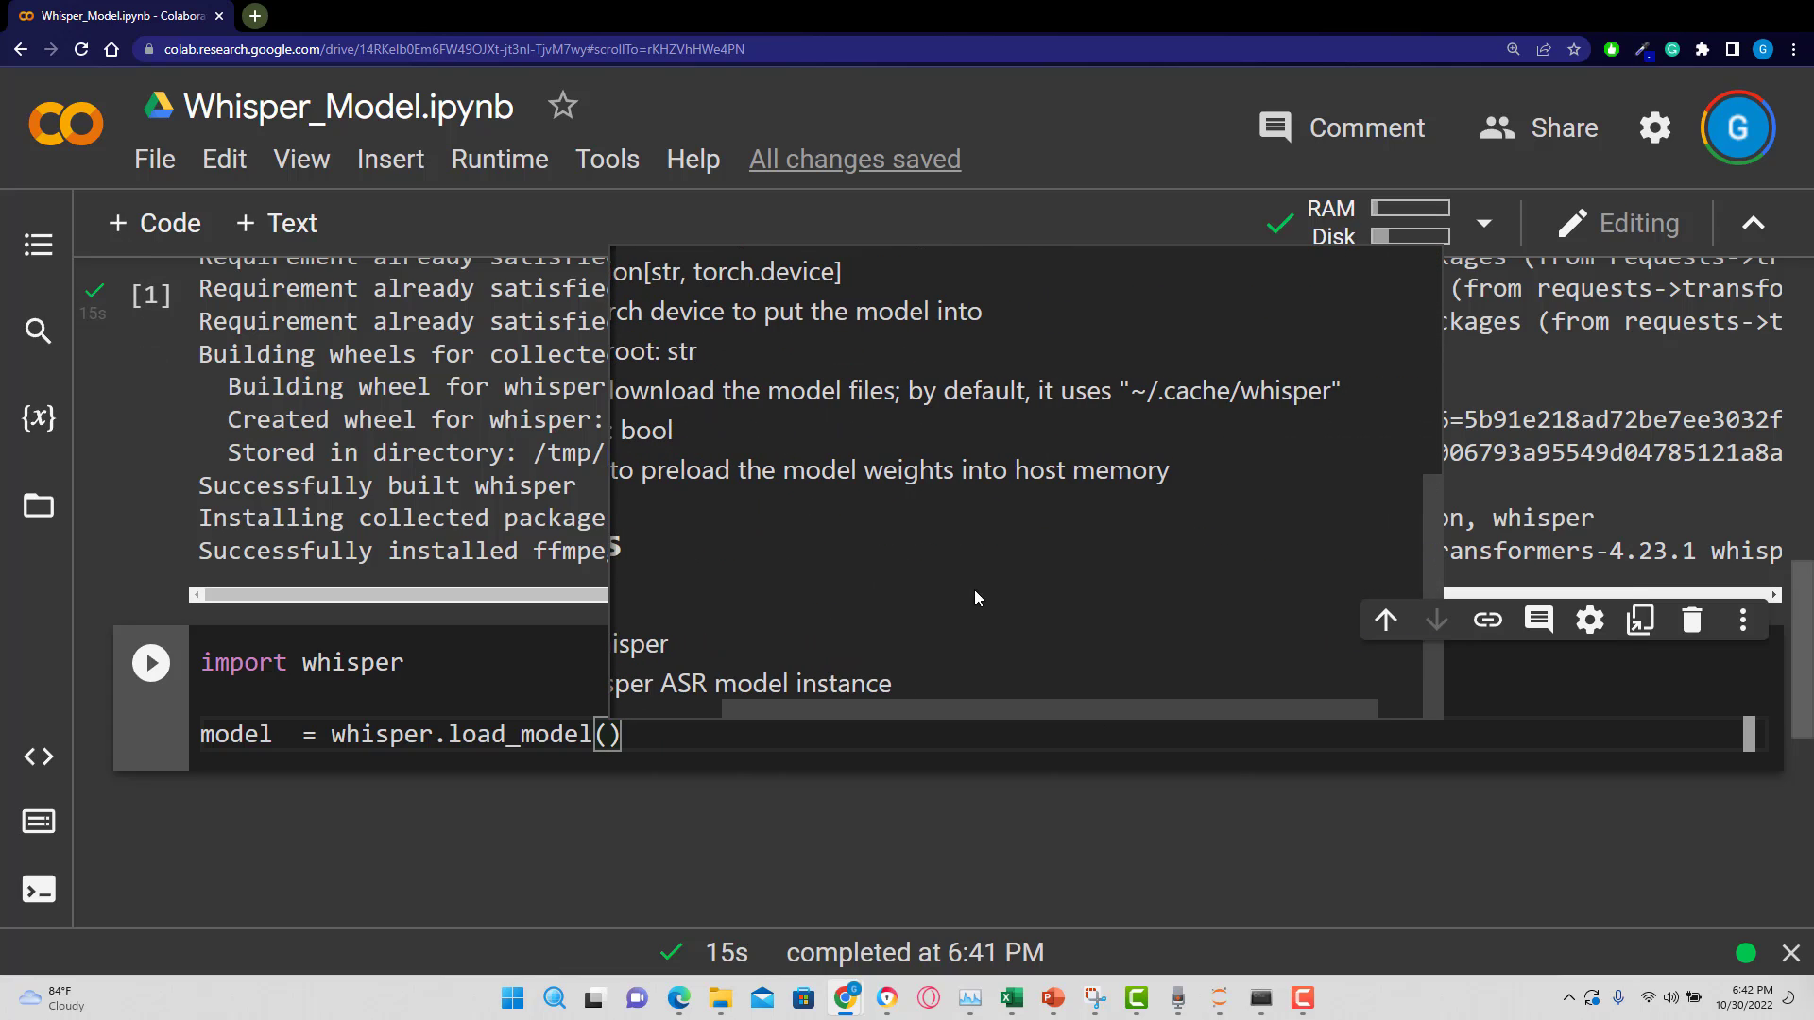
{"action": "left_click", "coordinate": [458, 701]}
{"action": "left_click", "coordinate": [606, 734]}
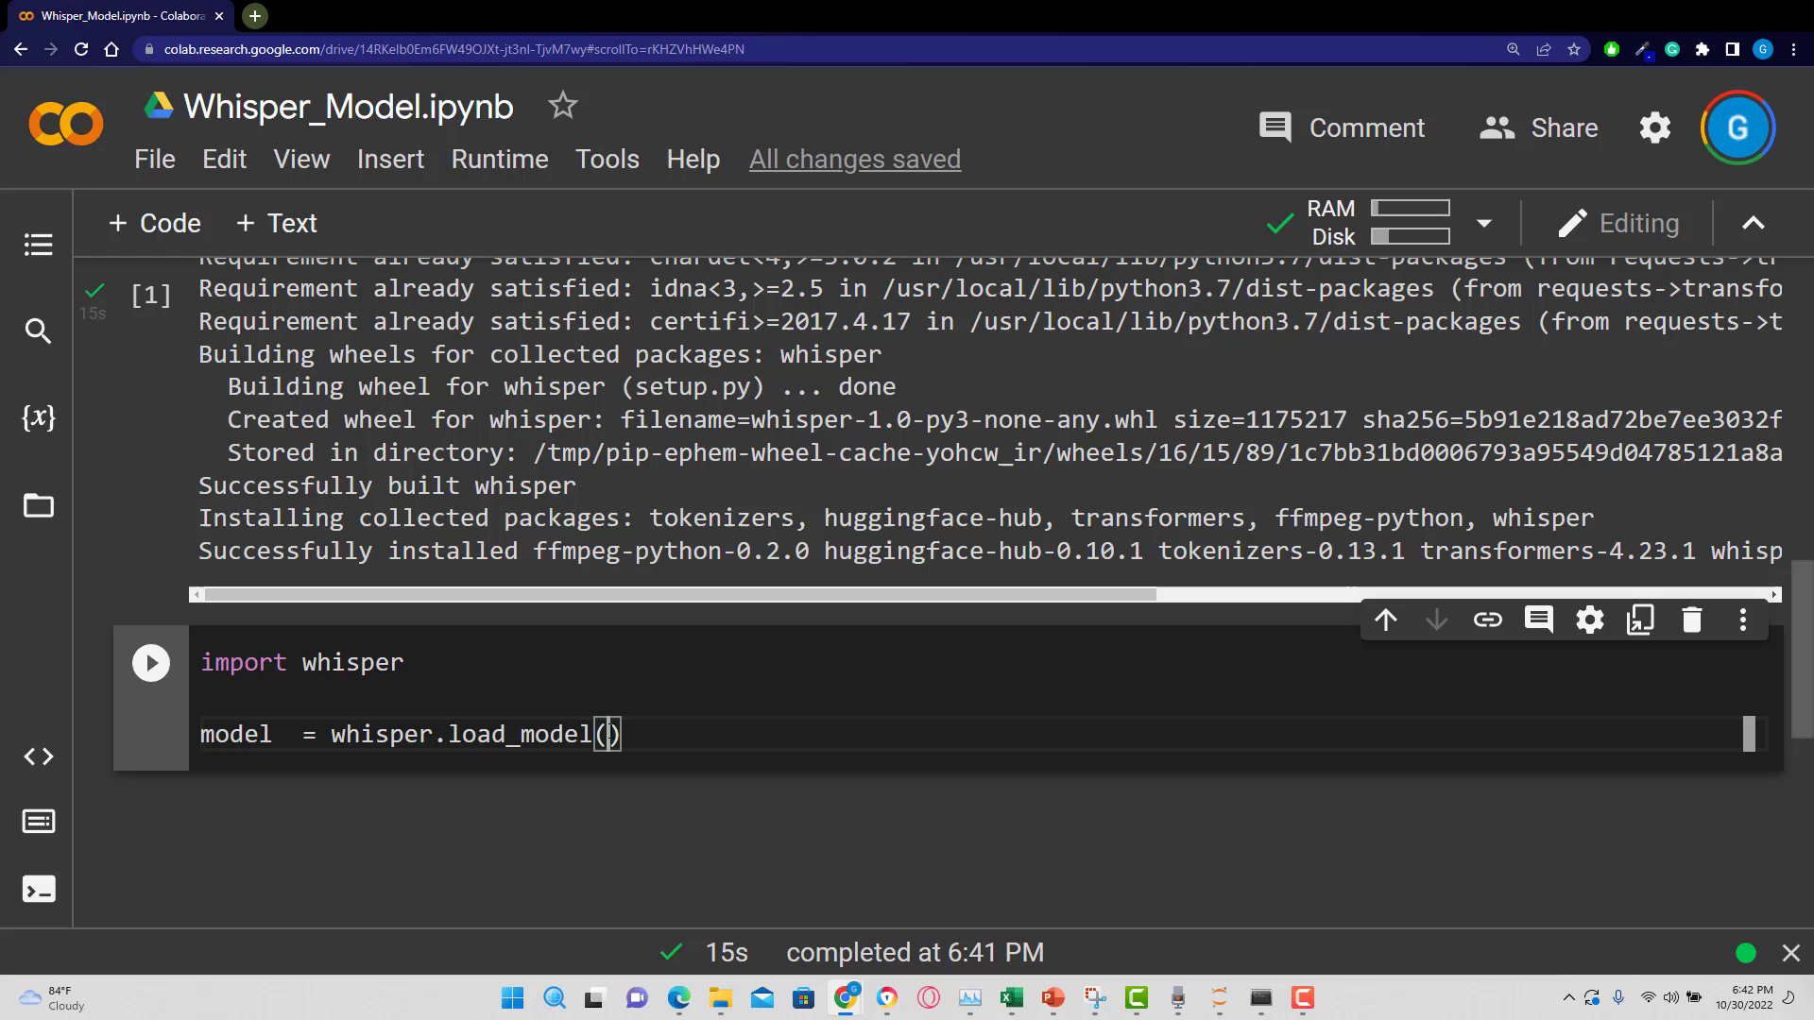
{"action": "type", "text": "\"base"}
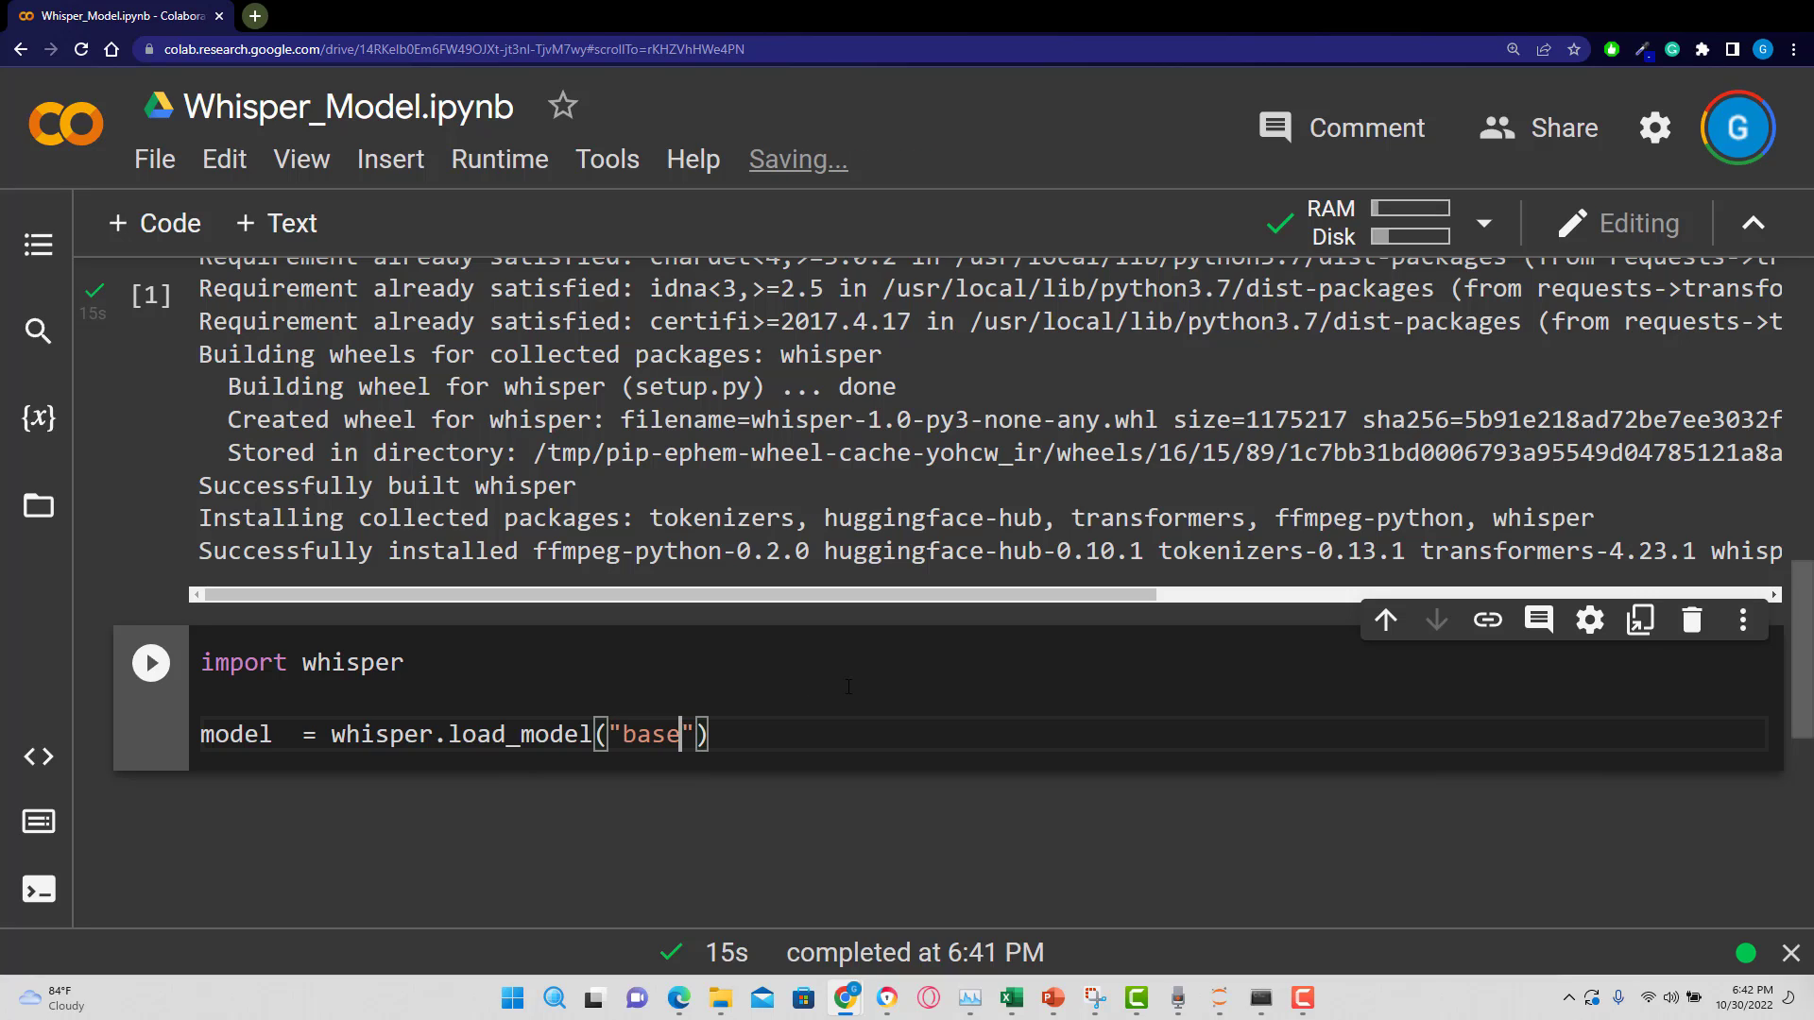
{"action": "left_click", "coordinate": [151, 663]}
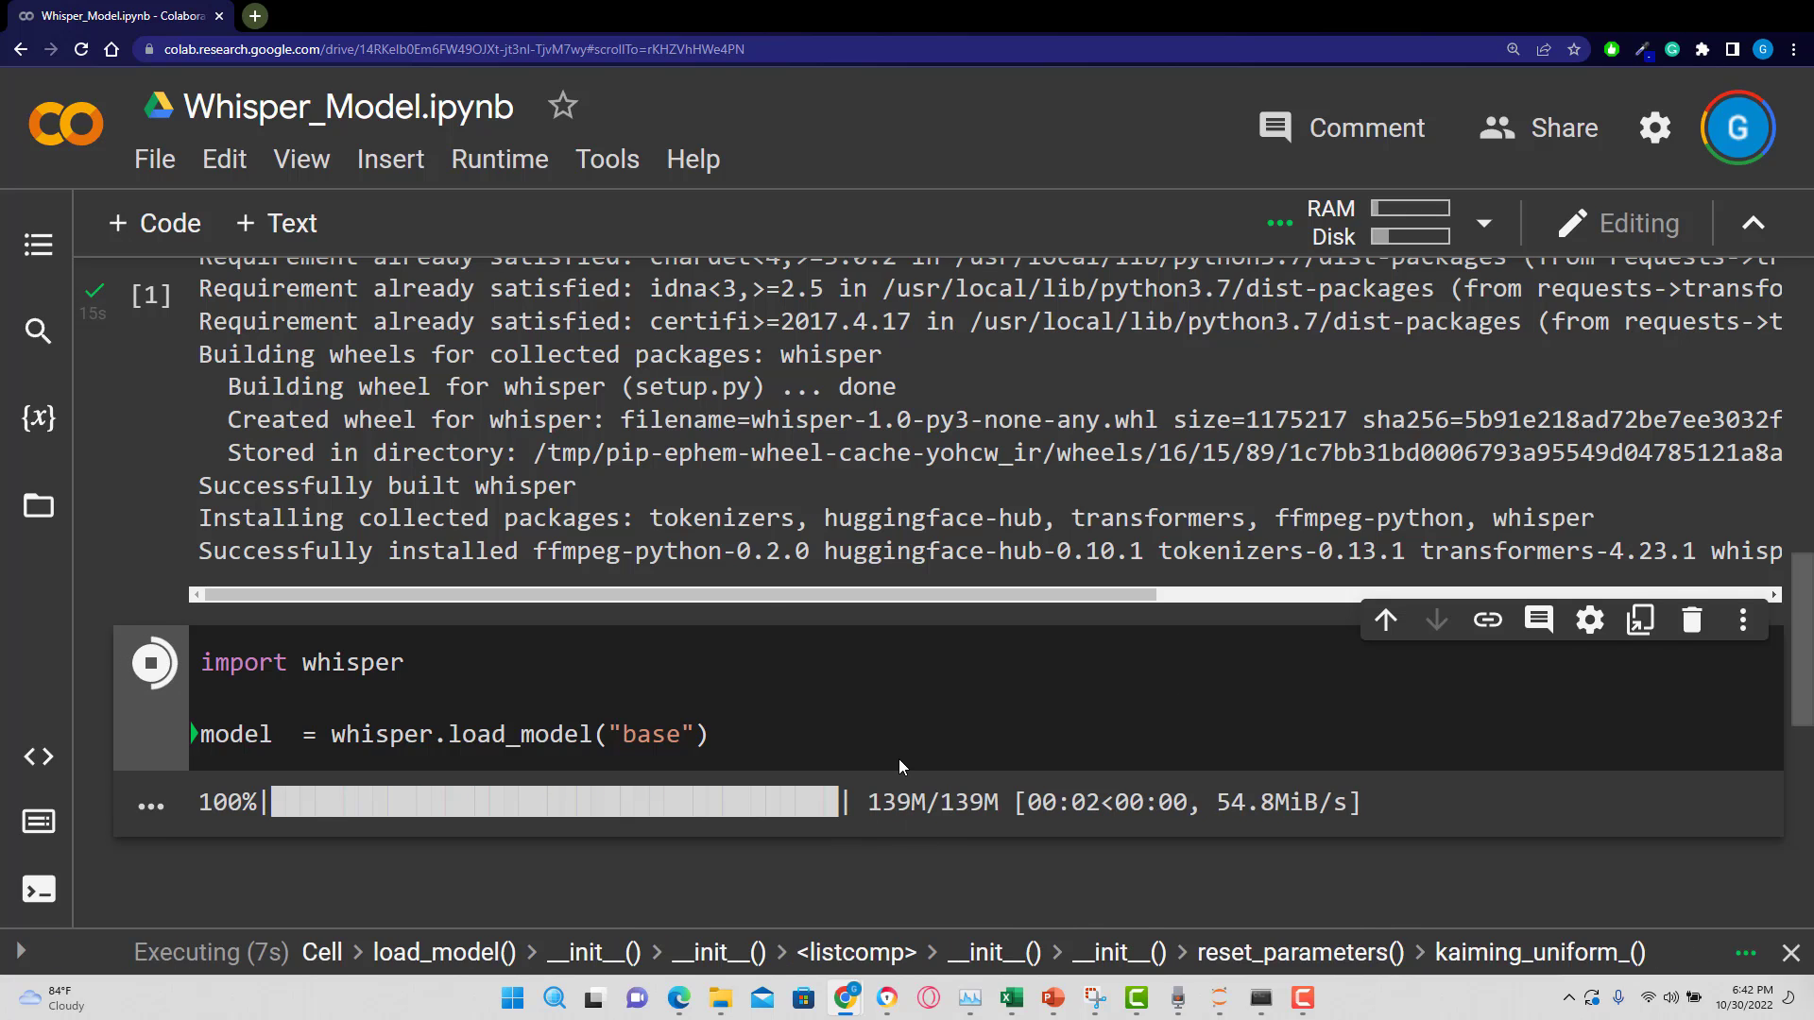
{"action": "scroll", "coordinate": [901, 760], "scroll_direction": "down", "scroll_amount": 1}
{"action": "left_click", "coordinate": [853, 608]}
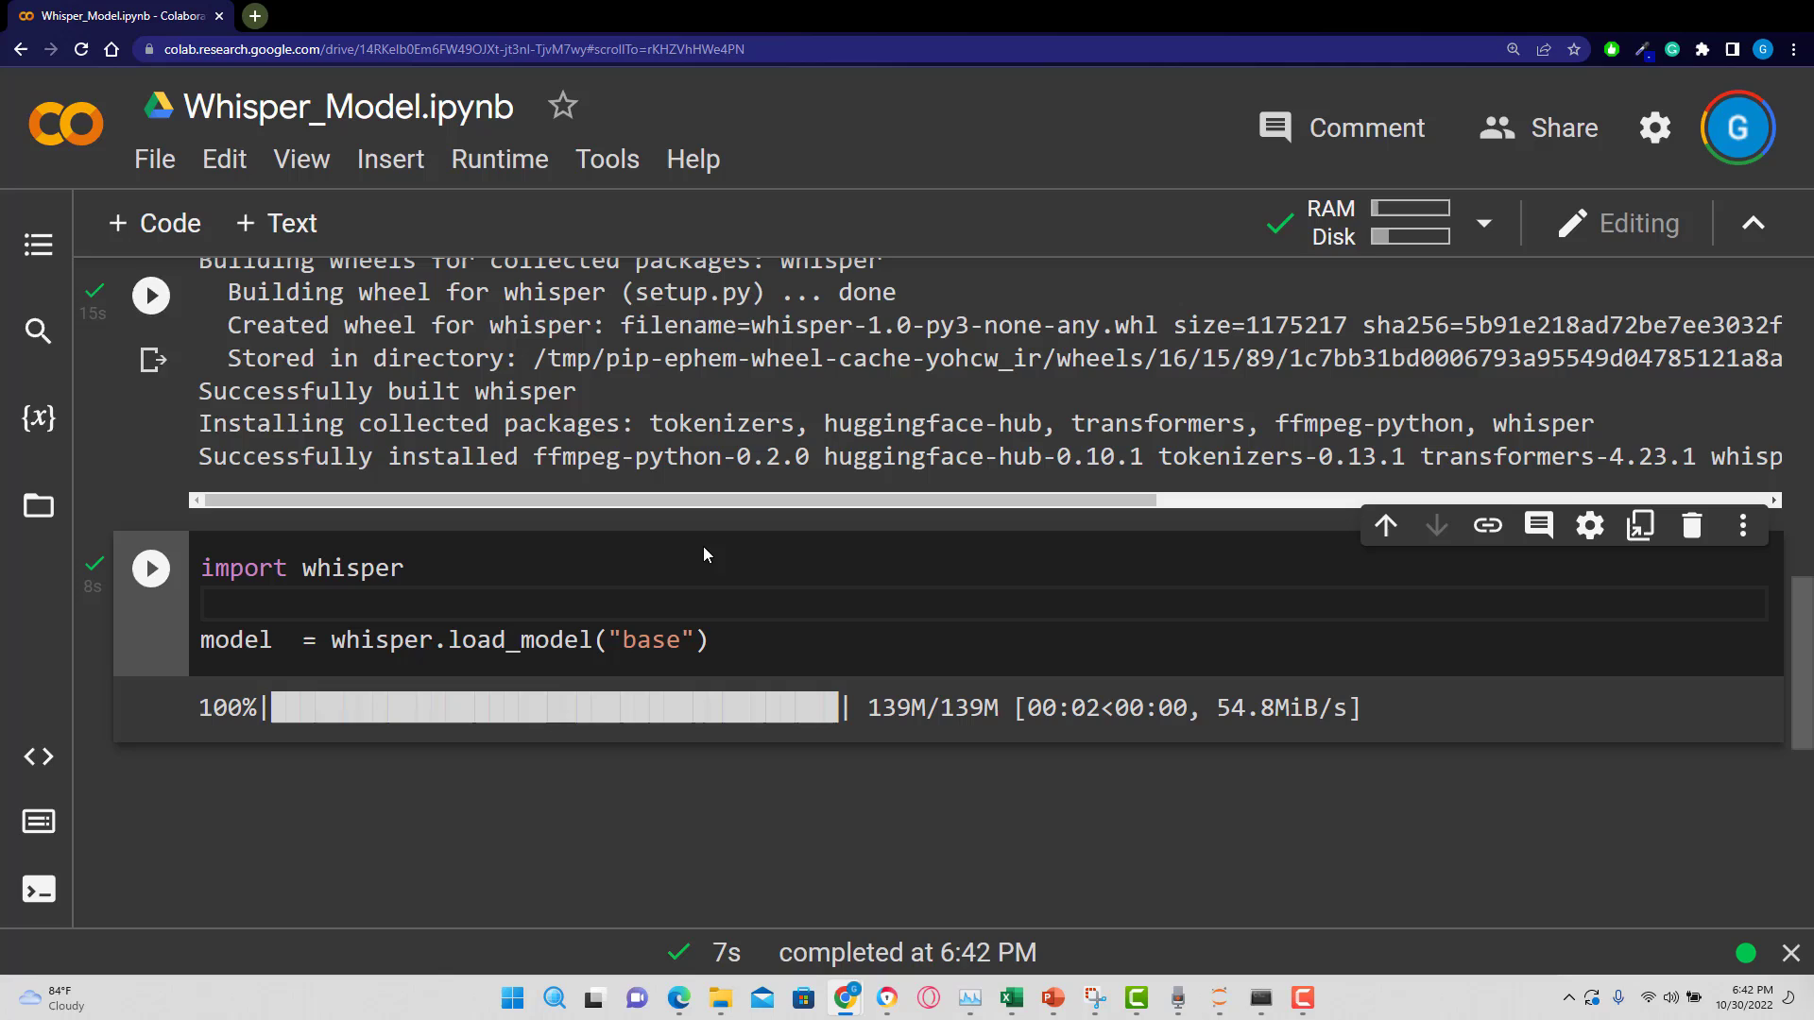
Add a cell with from google.colab import files and upload = files.upload().
{"action": "left_click", "coordinate": [686, 571]}
{"action": "key", "text": "ctrl+m"}
{"action": "key", "text": "b"}
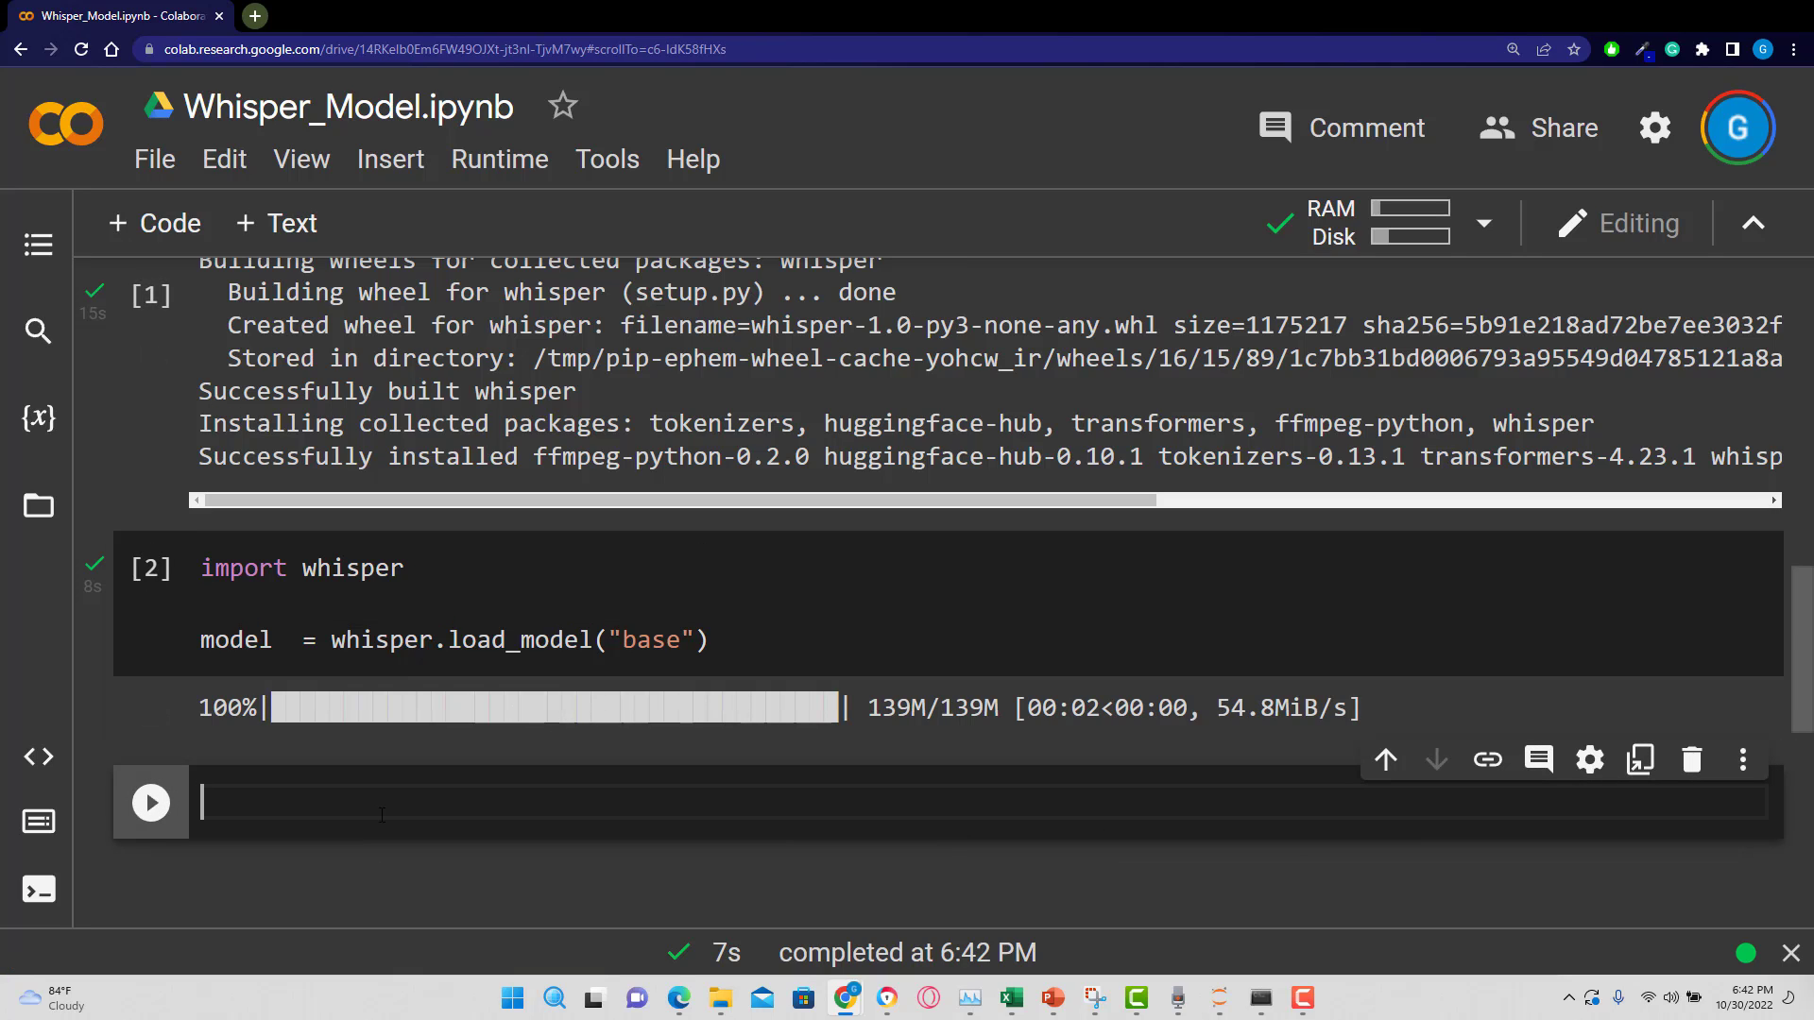
{"action": "type", "text": "from google"}
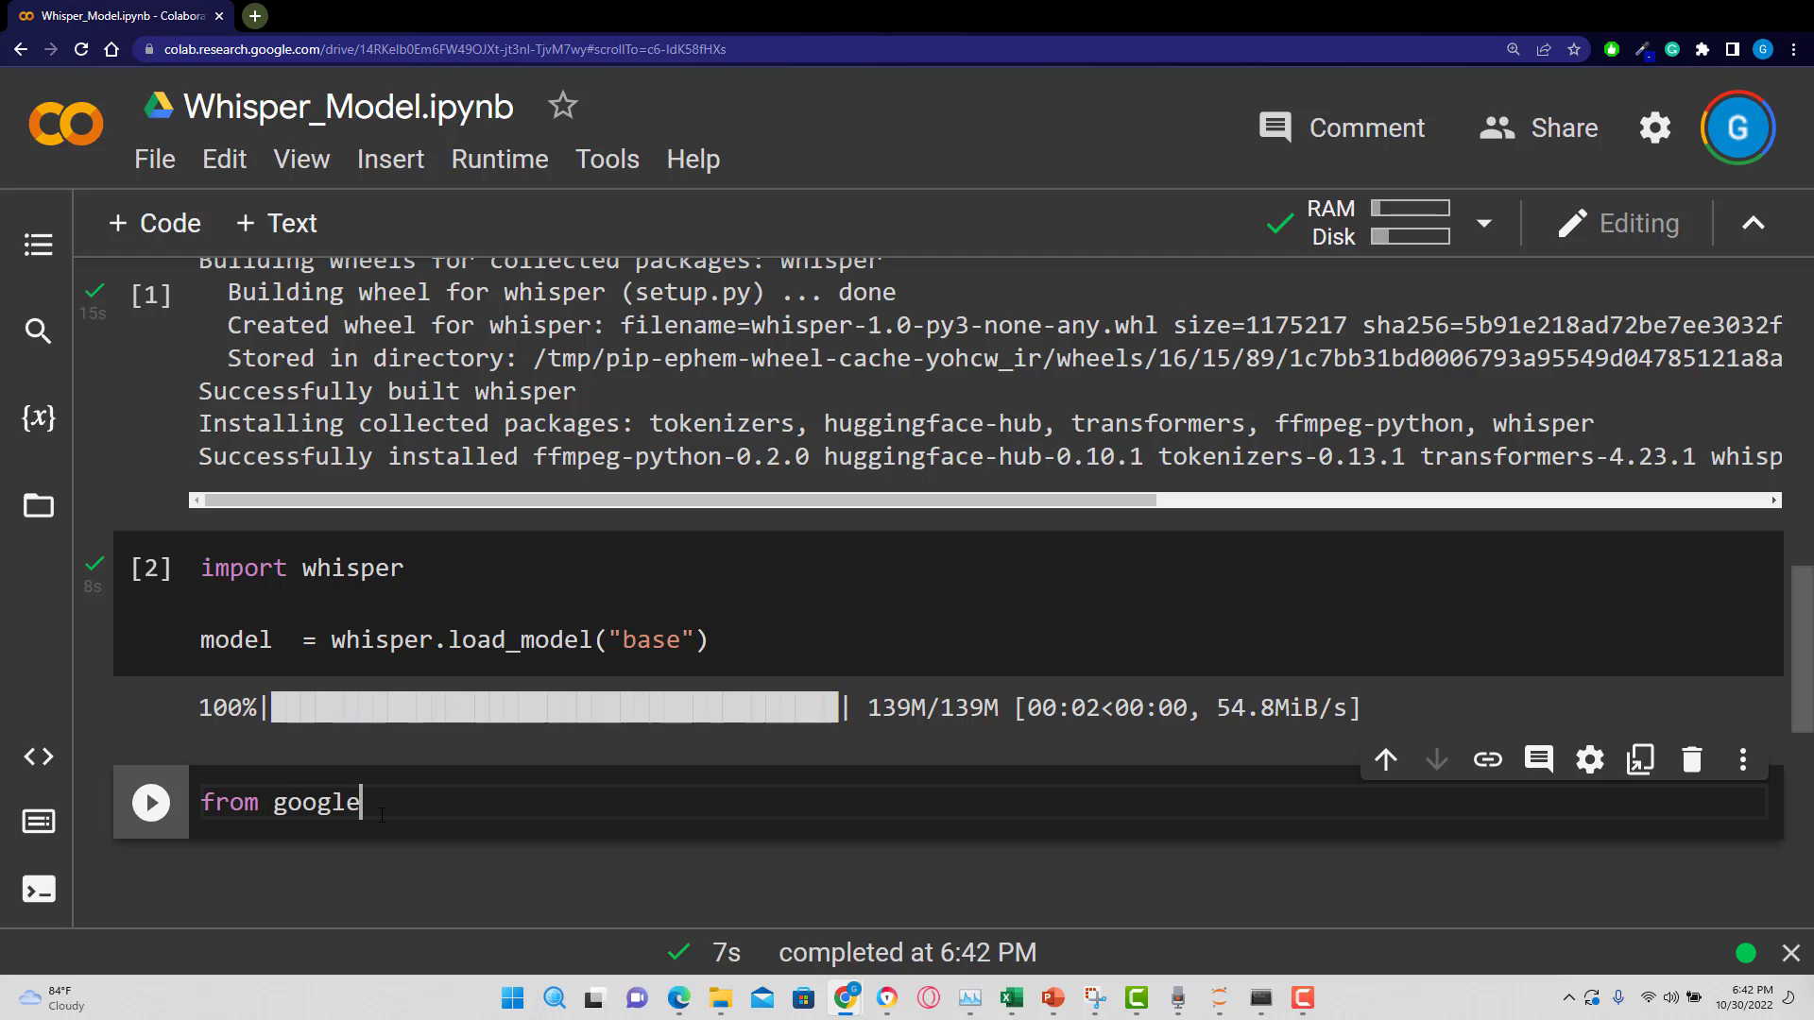
{"action": "type", "text": ".colab "}
{"action": "type", "text": "import fiile"}
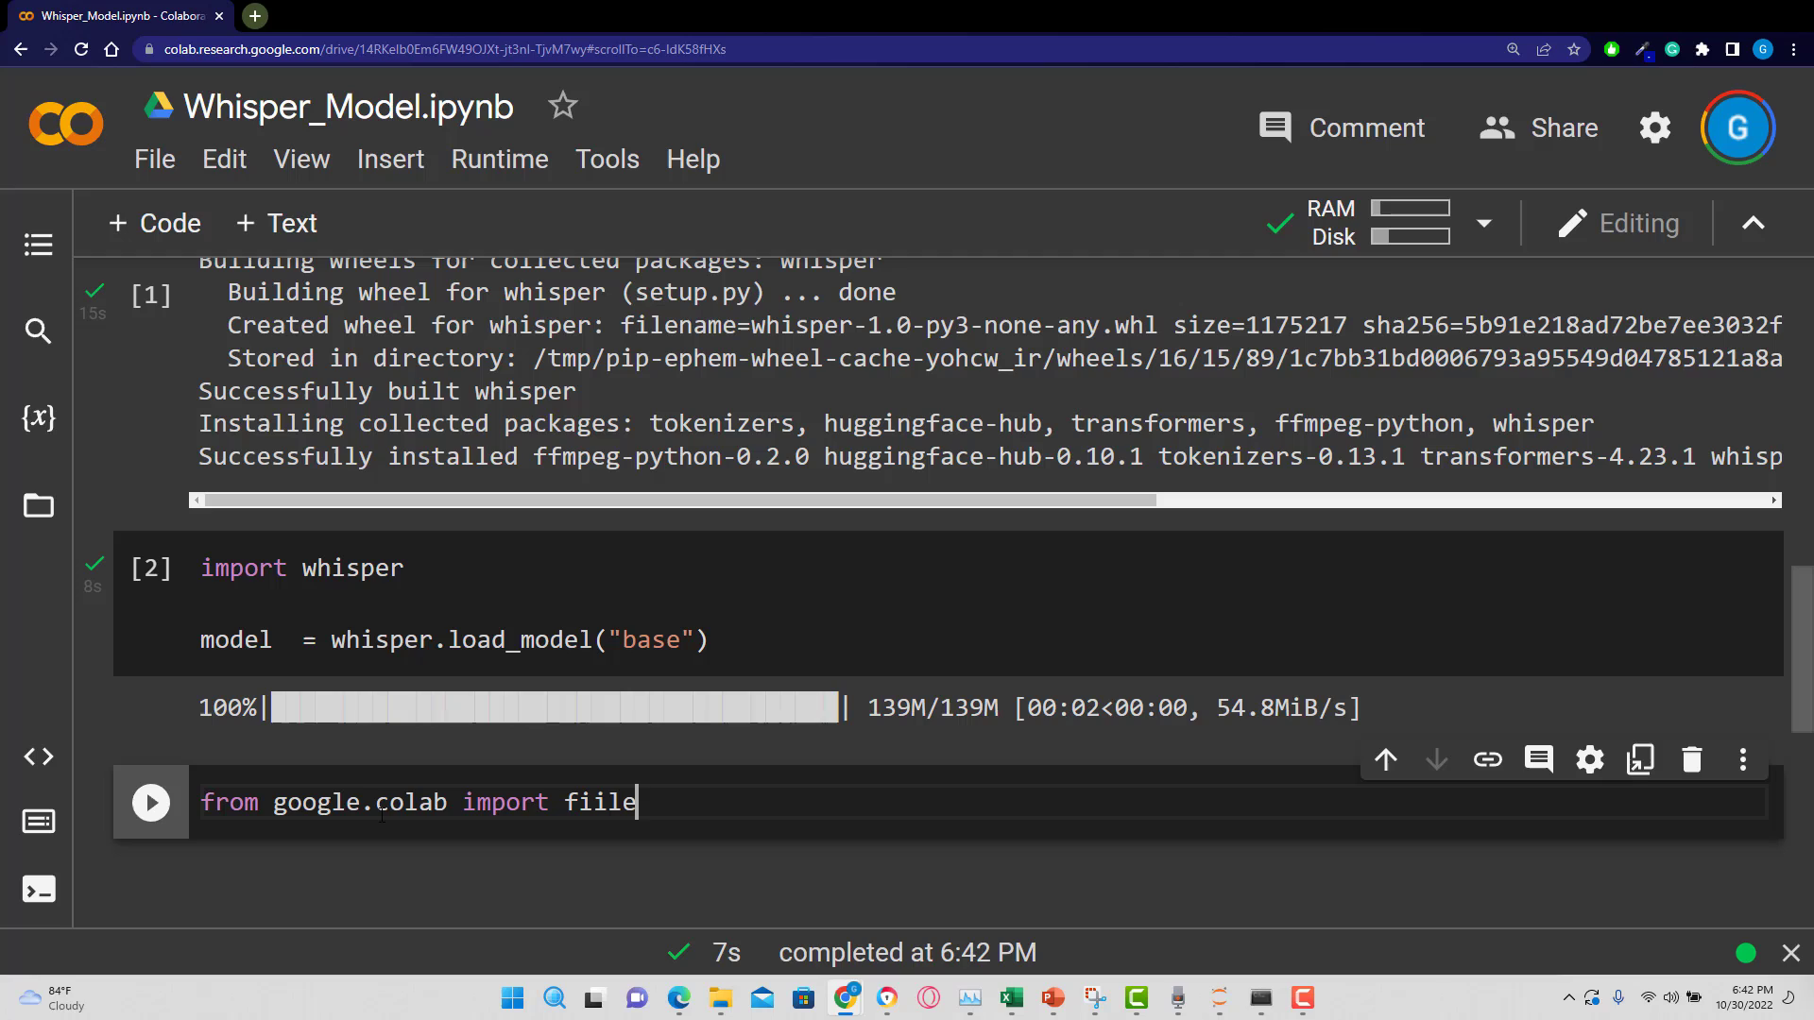
{"action": "key", "text": "BackSpace"}
{"action": "key", "text": "BackSpace"}
{"action": "key", "text": "BackSpace"}
{"action": "type", "text": "les"}
{"action": "key", "text": "Return"}
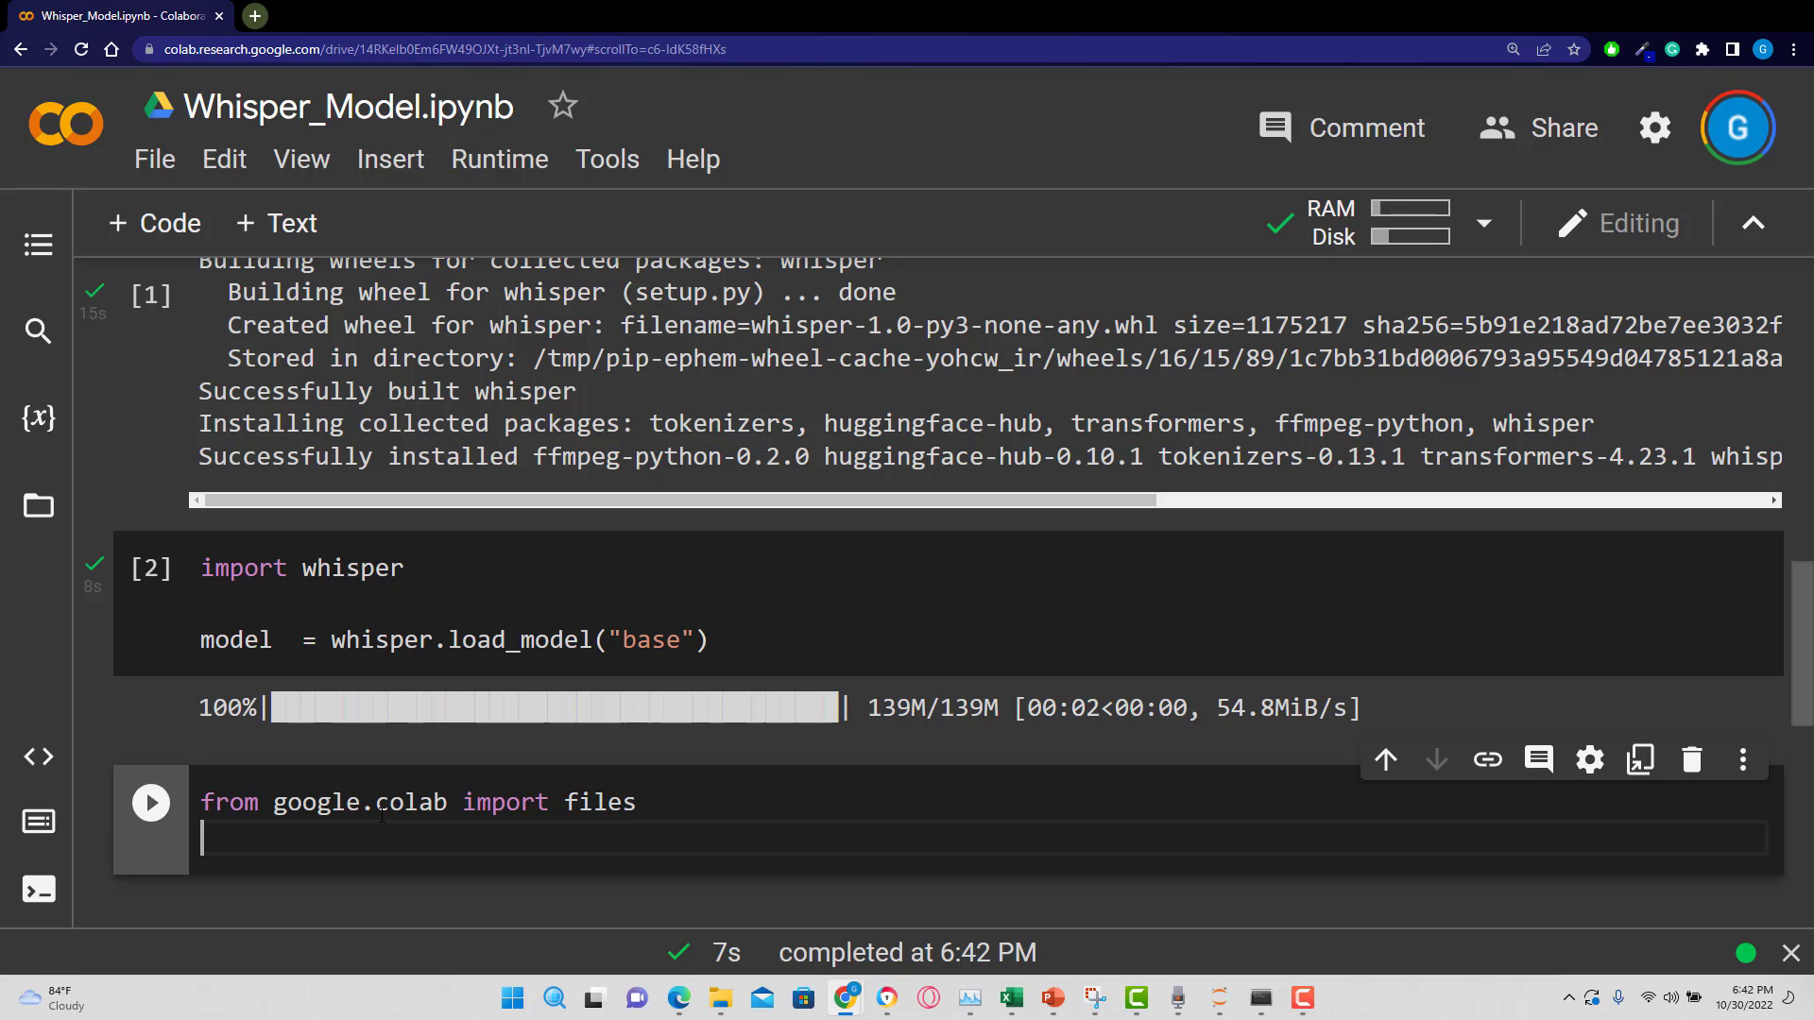
{"action": "type", "text": "upload "}
{"action": "type", "text": "= "}
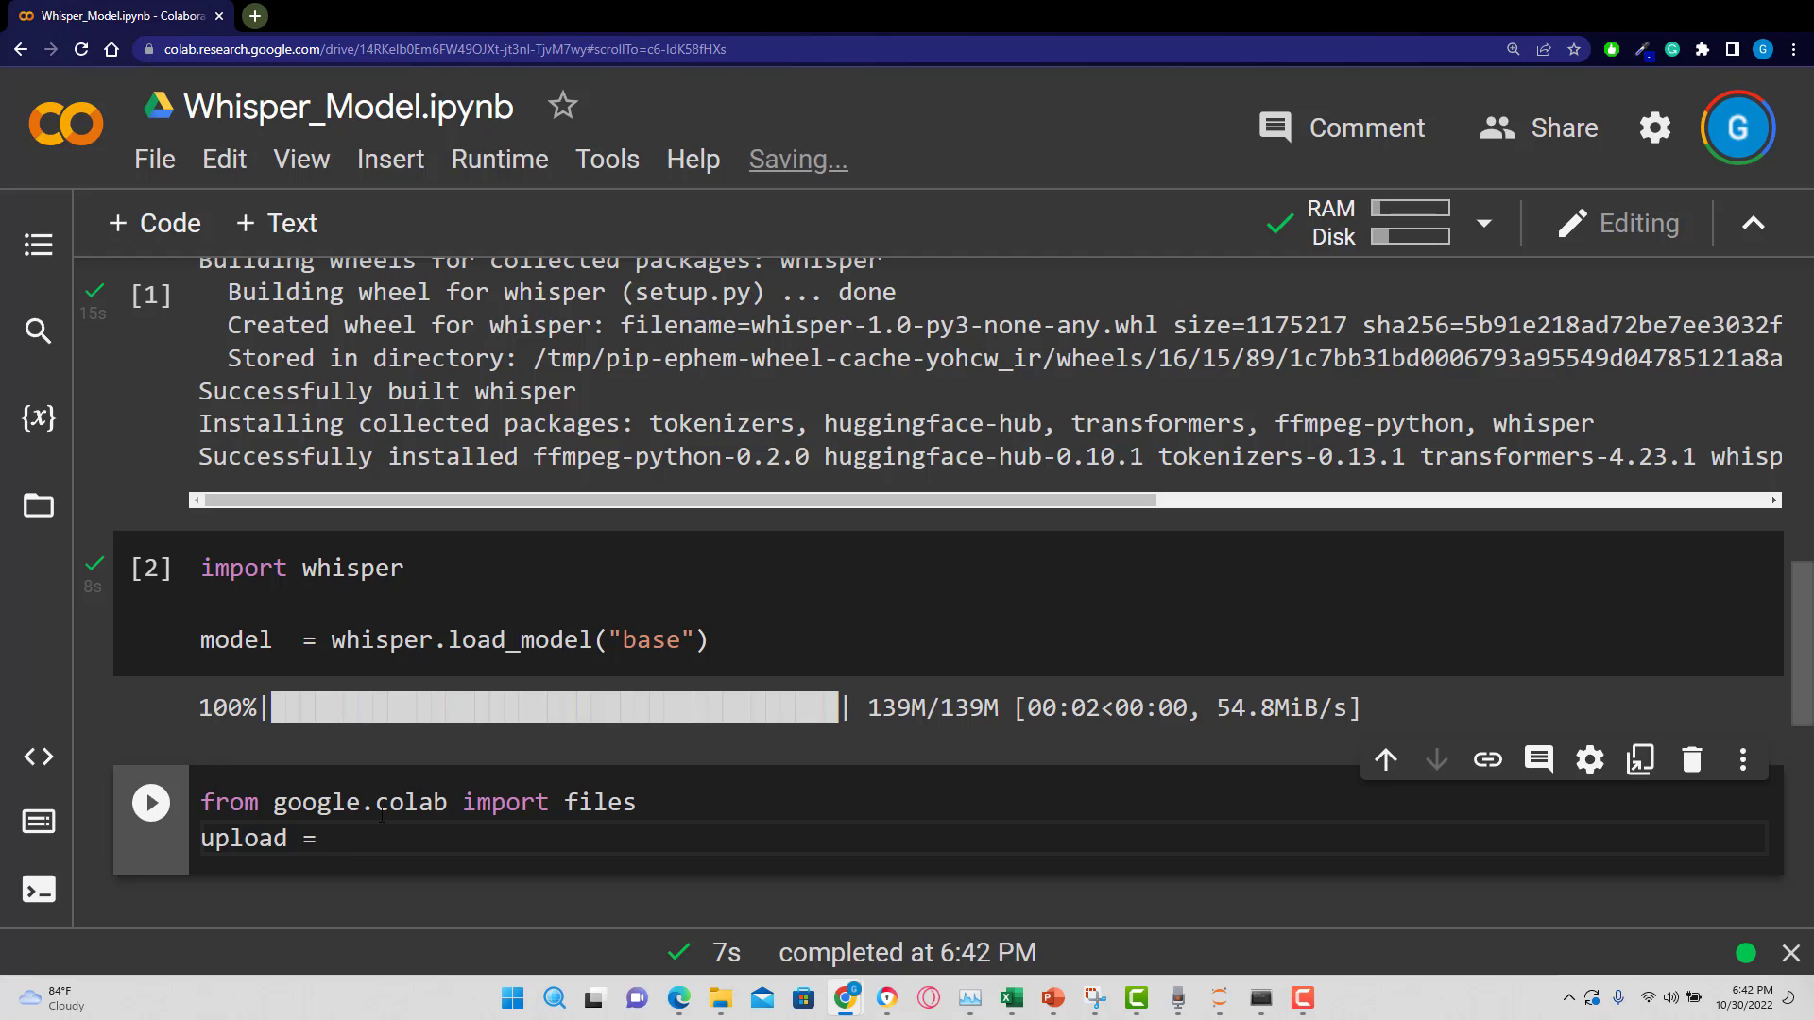
{"action": "type", "text": "files."}
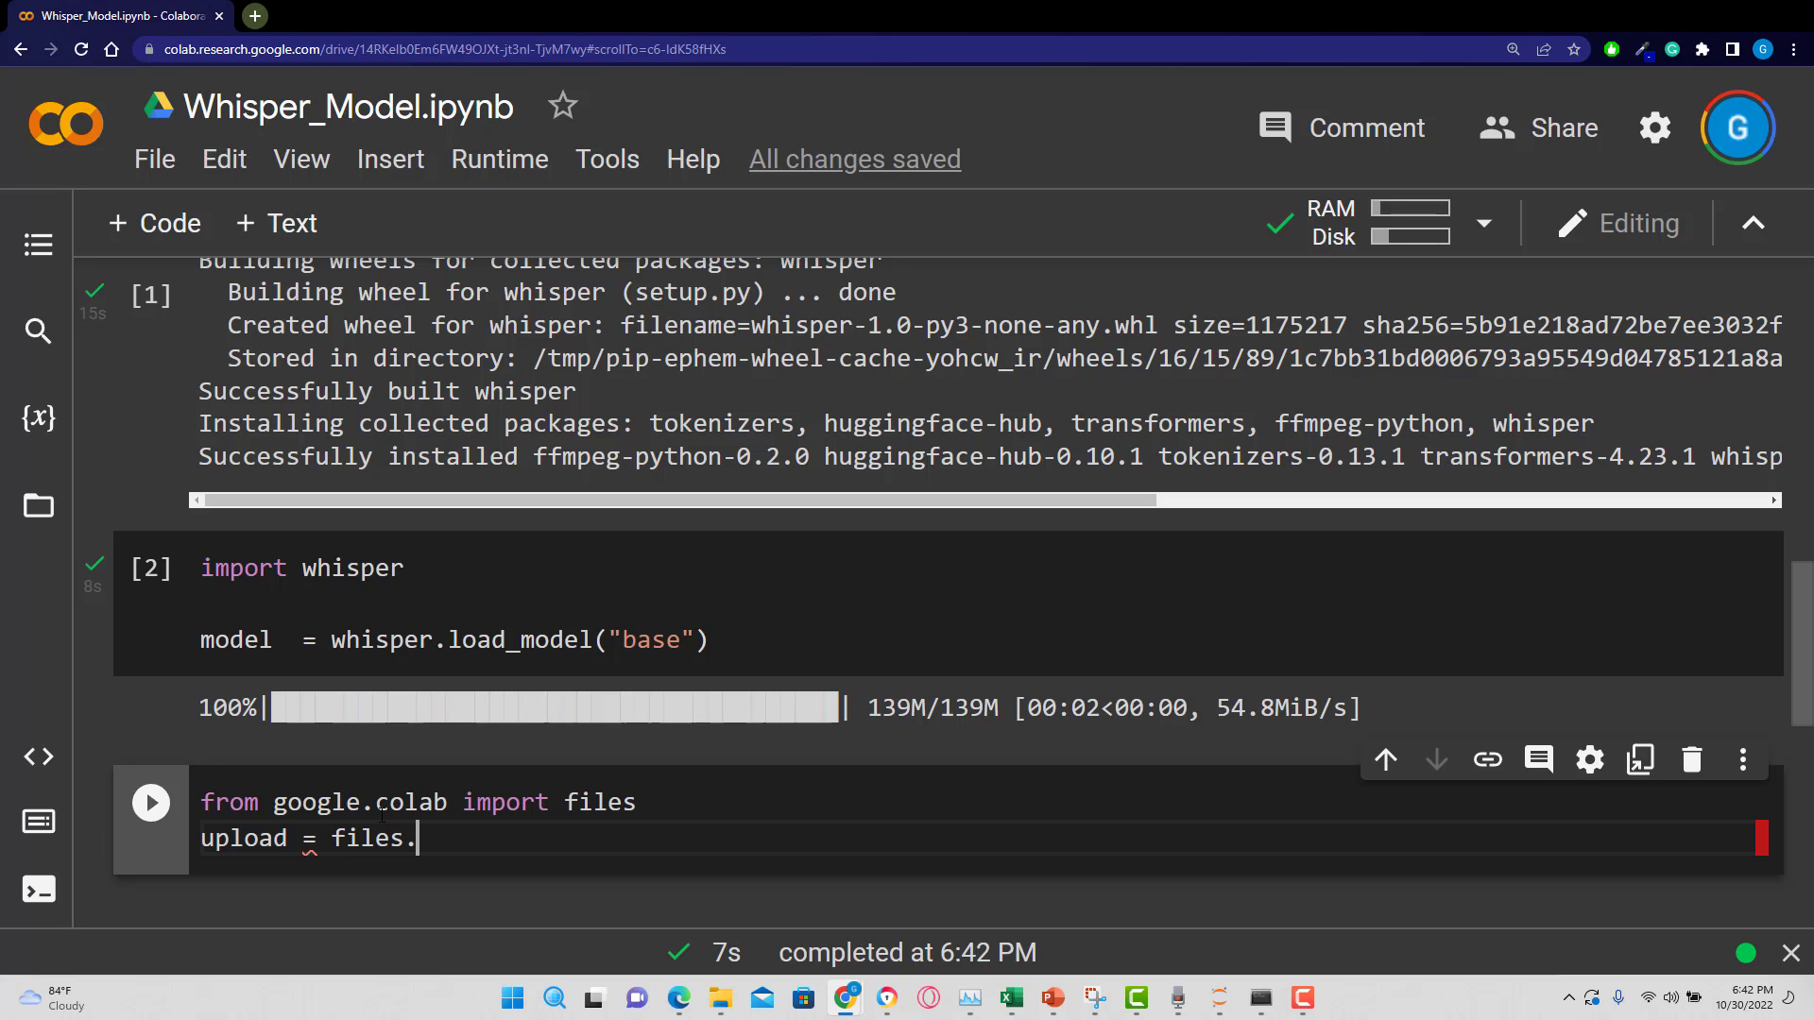
{"action": "type", "text": "upl"}
{"action": "type", "text": "oad"}
{"action": "type", "text": "("}
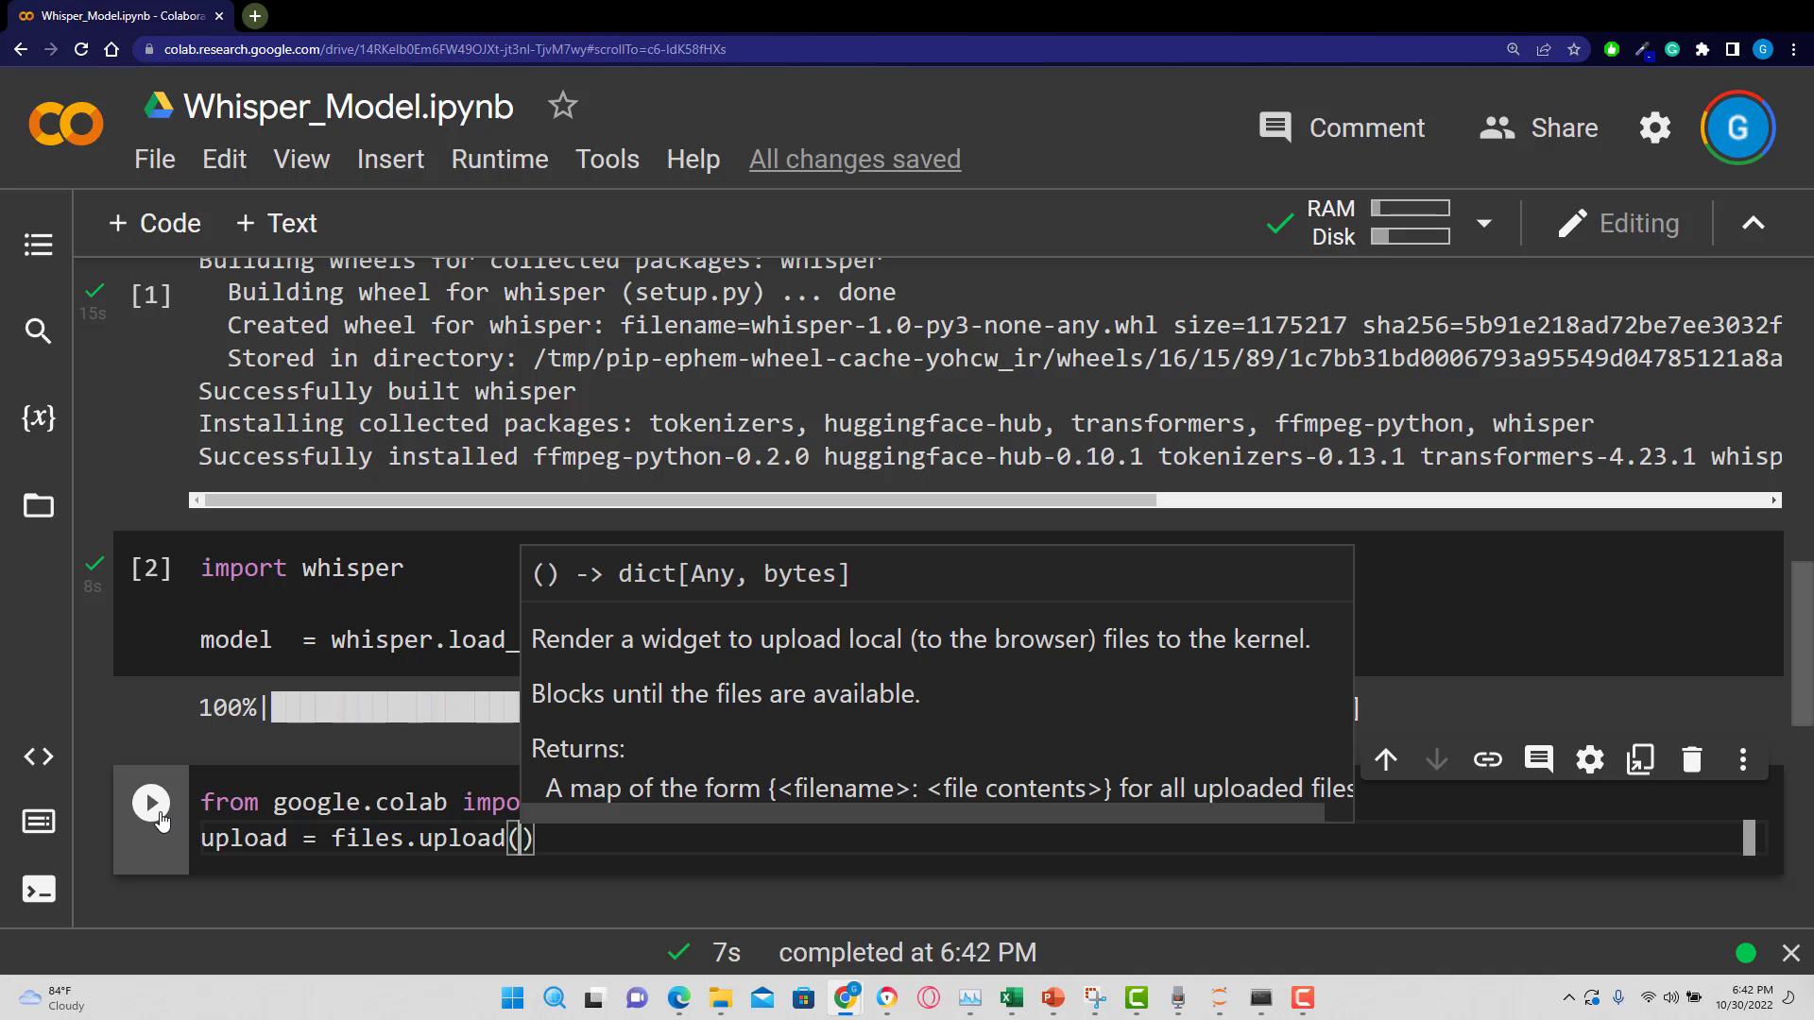
{"action": "left_click", "coordinate": [153, 806]}
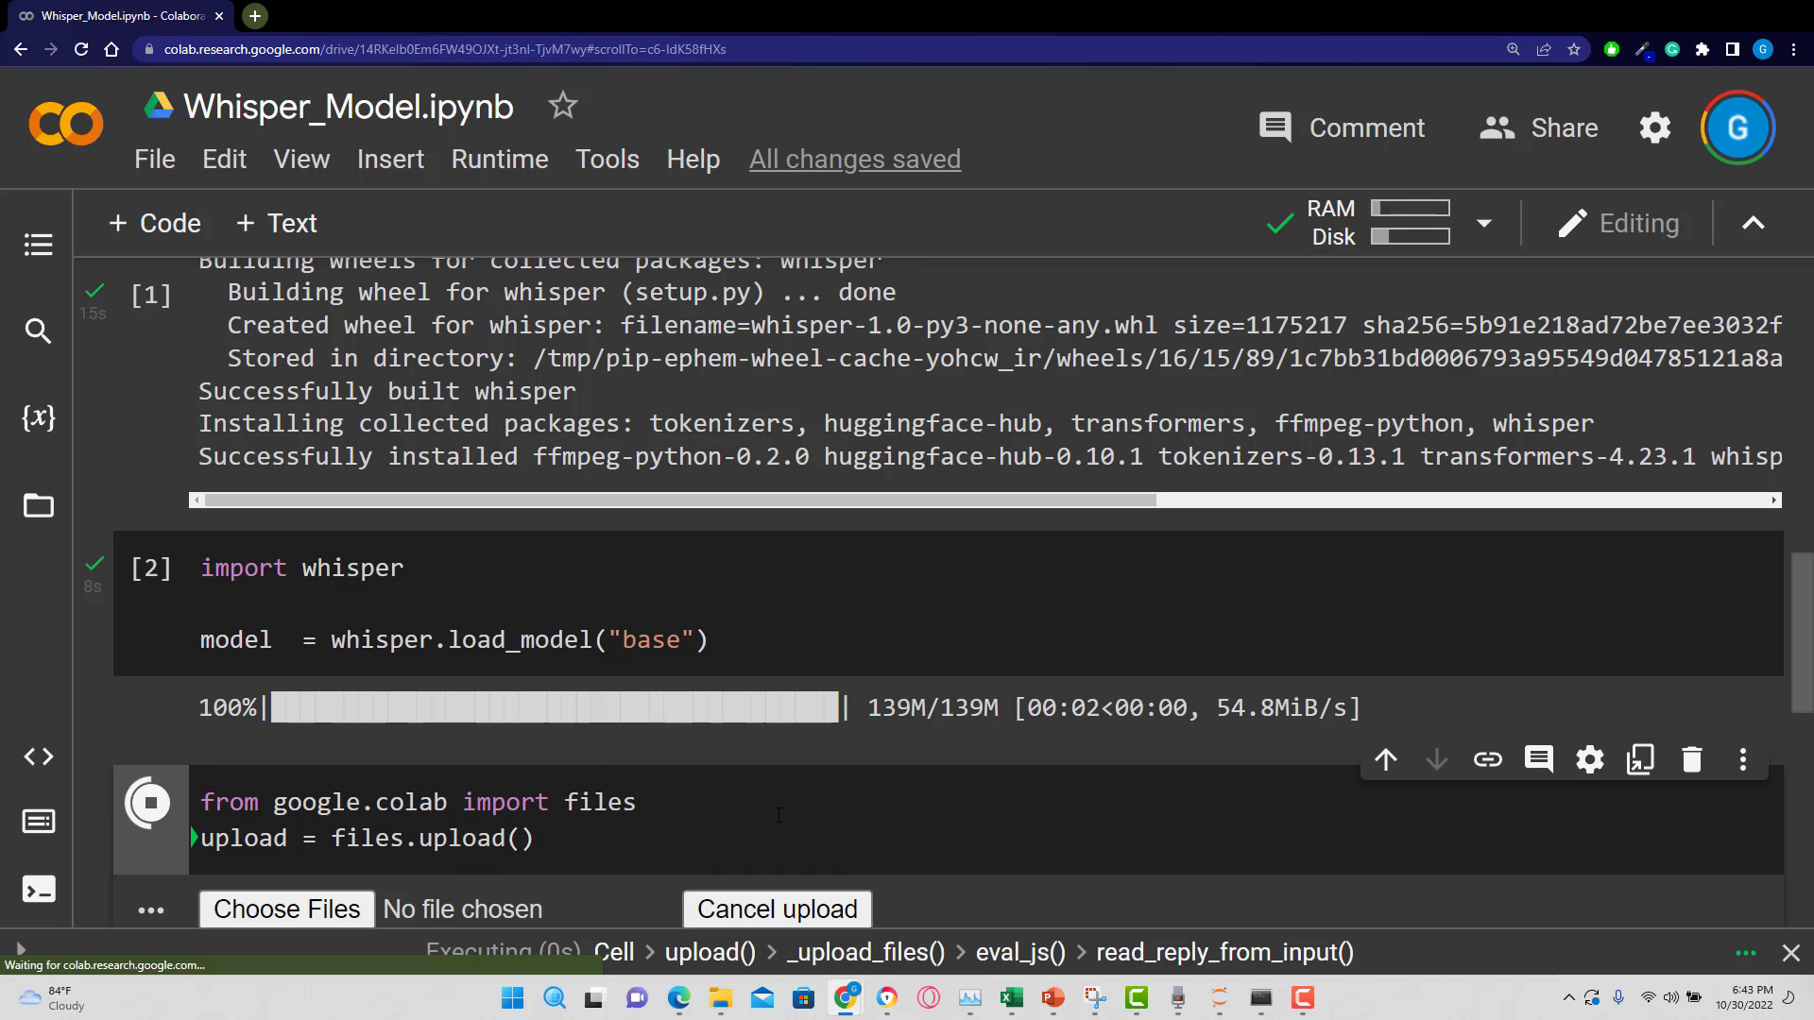
{"action": "scroll", "coordinate": [652, 765], "scroll_direction": "down", "scroll_amount": 2}
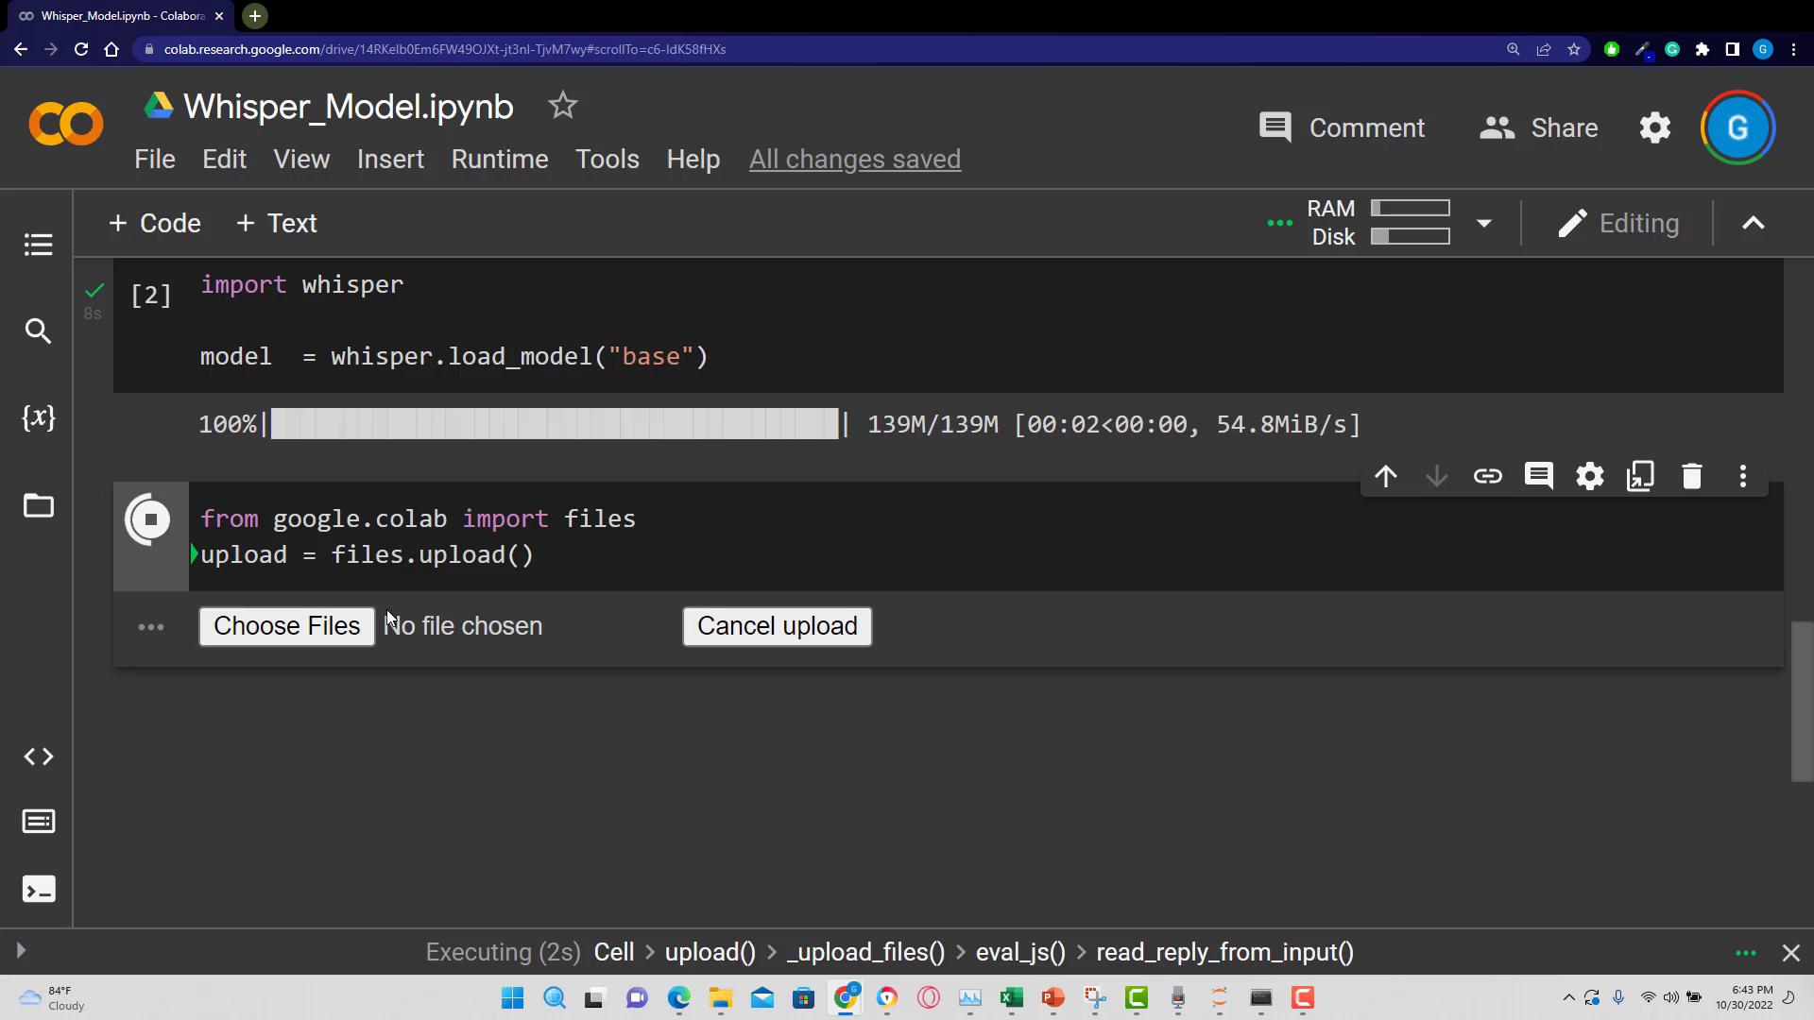
{"action": "left_click", "coordinate": [330, 629]}
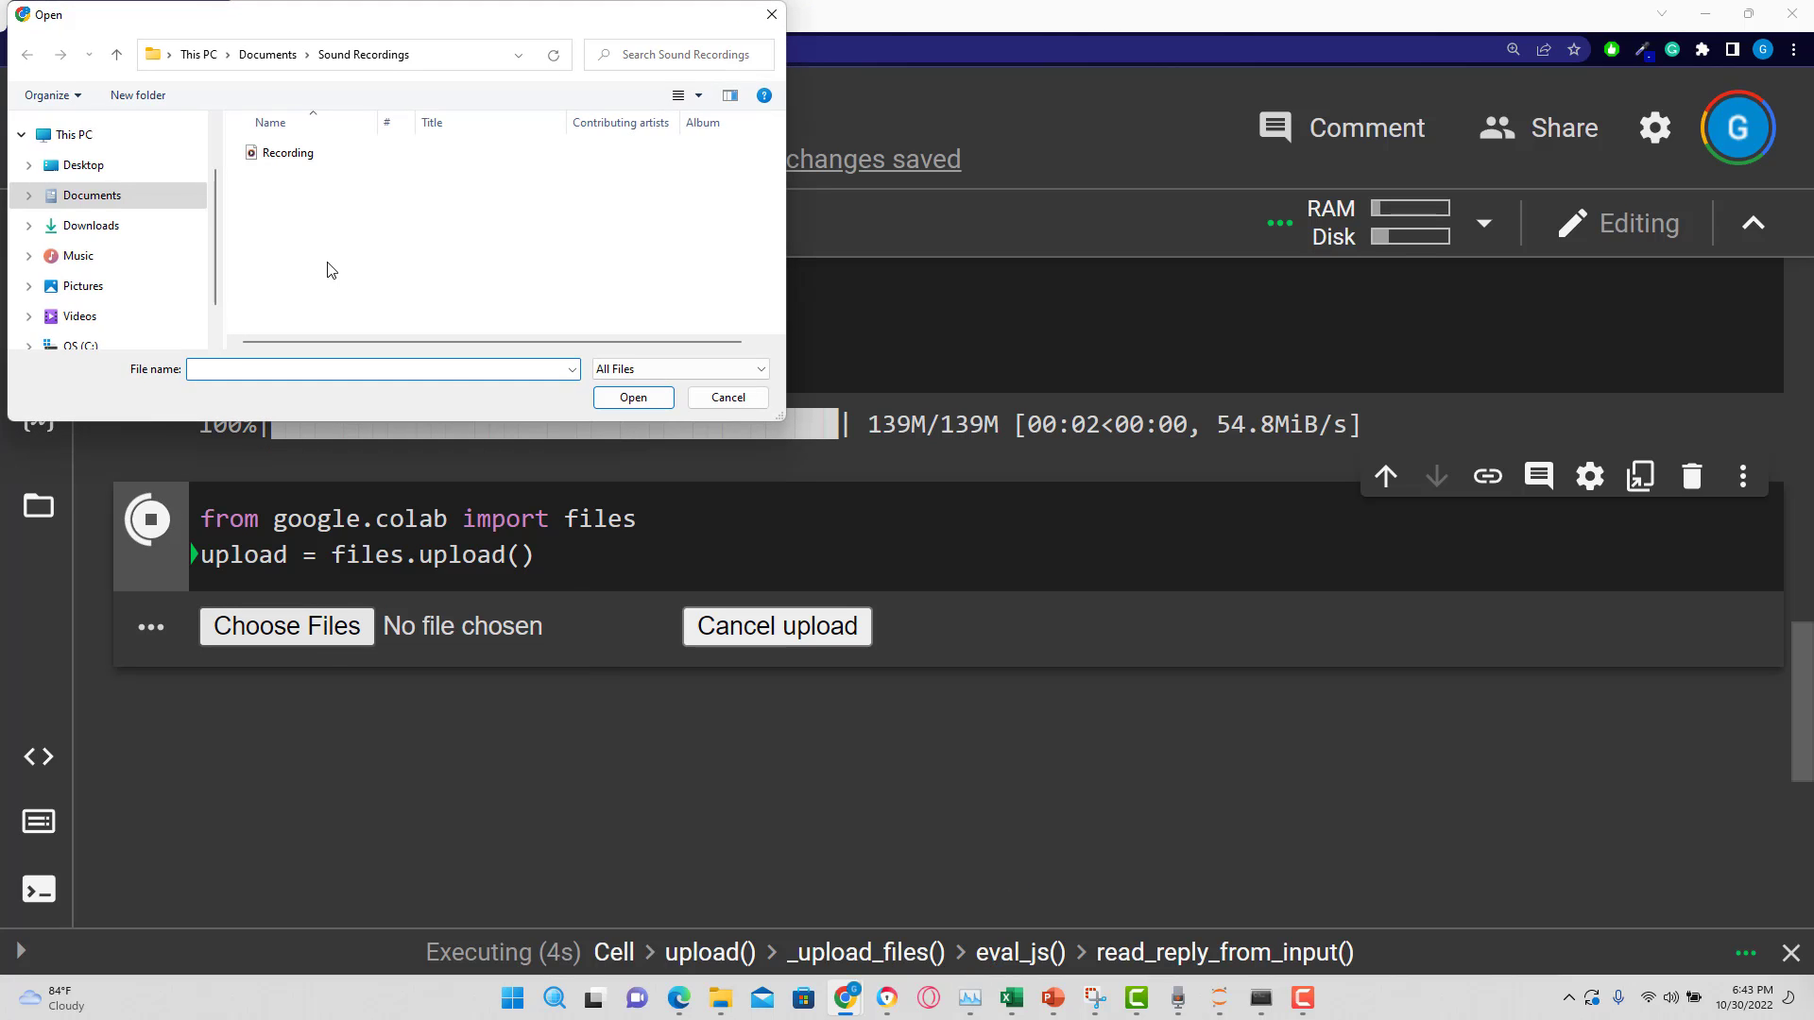
{"action": "double_click", "coordinate": [288, 153]}
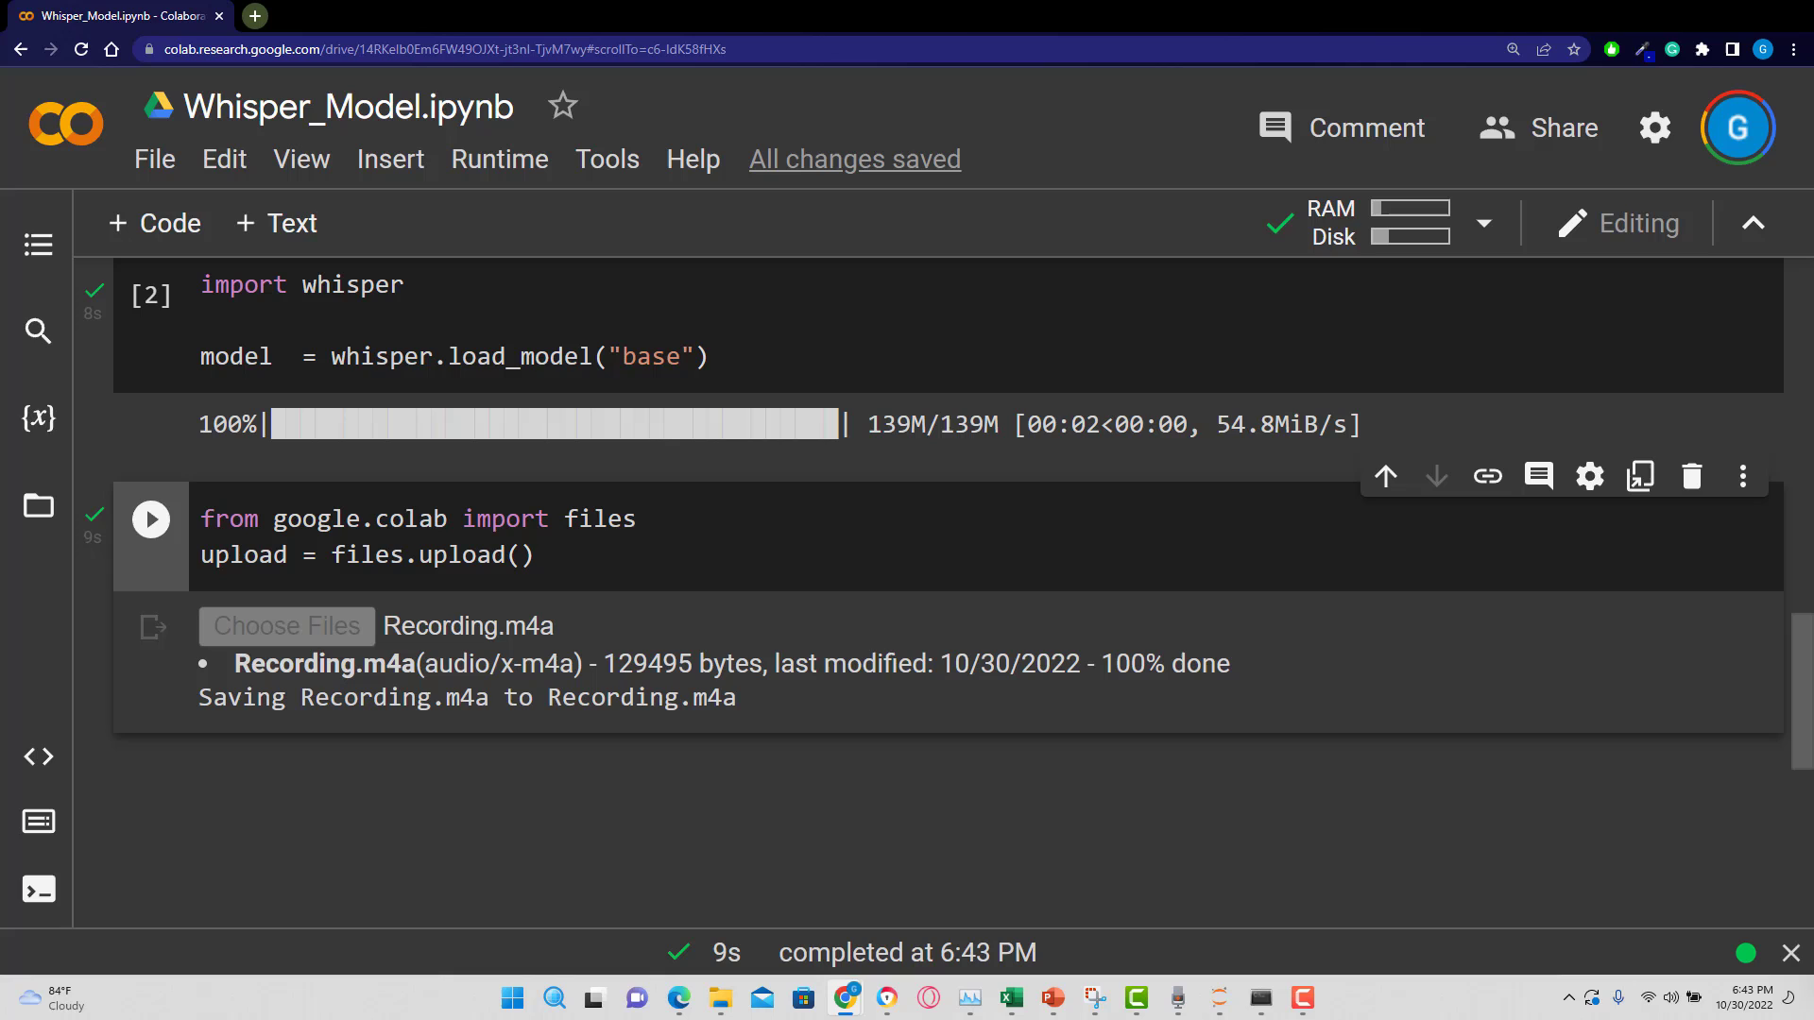
{"action": "scroll", "coordinate": [1559, 567], "scroll_direction": "down", "scroll_amount": 1}
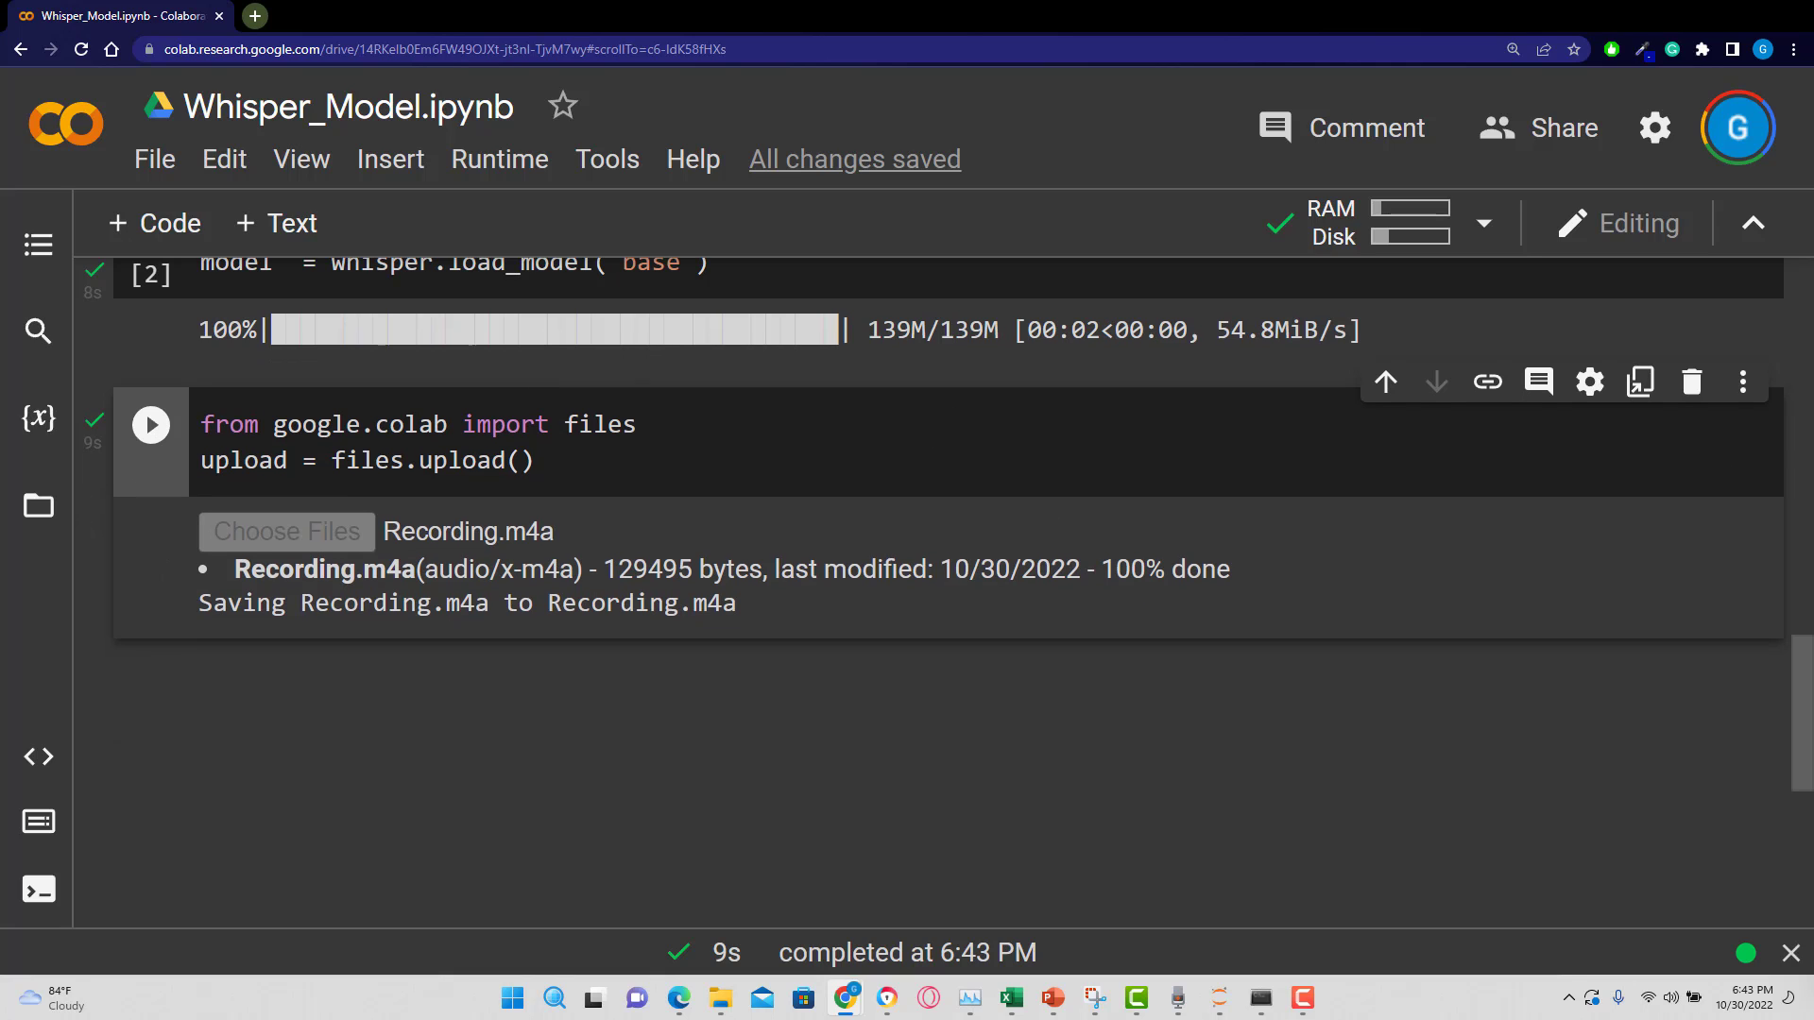
{"action": "scroll", "coordinate": [1182, 604], "scroll_direction": "up", "scroll_amount": 1}
{"action": "scroll", "coordinate": [651, 726], "scroll_direction": "up", "scroll_amount": 2}
Add a cell below the upload cell holding output = model.transcribe().
{"action": "left_click", "coordinate": [644, 751]}
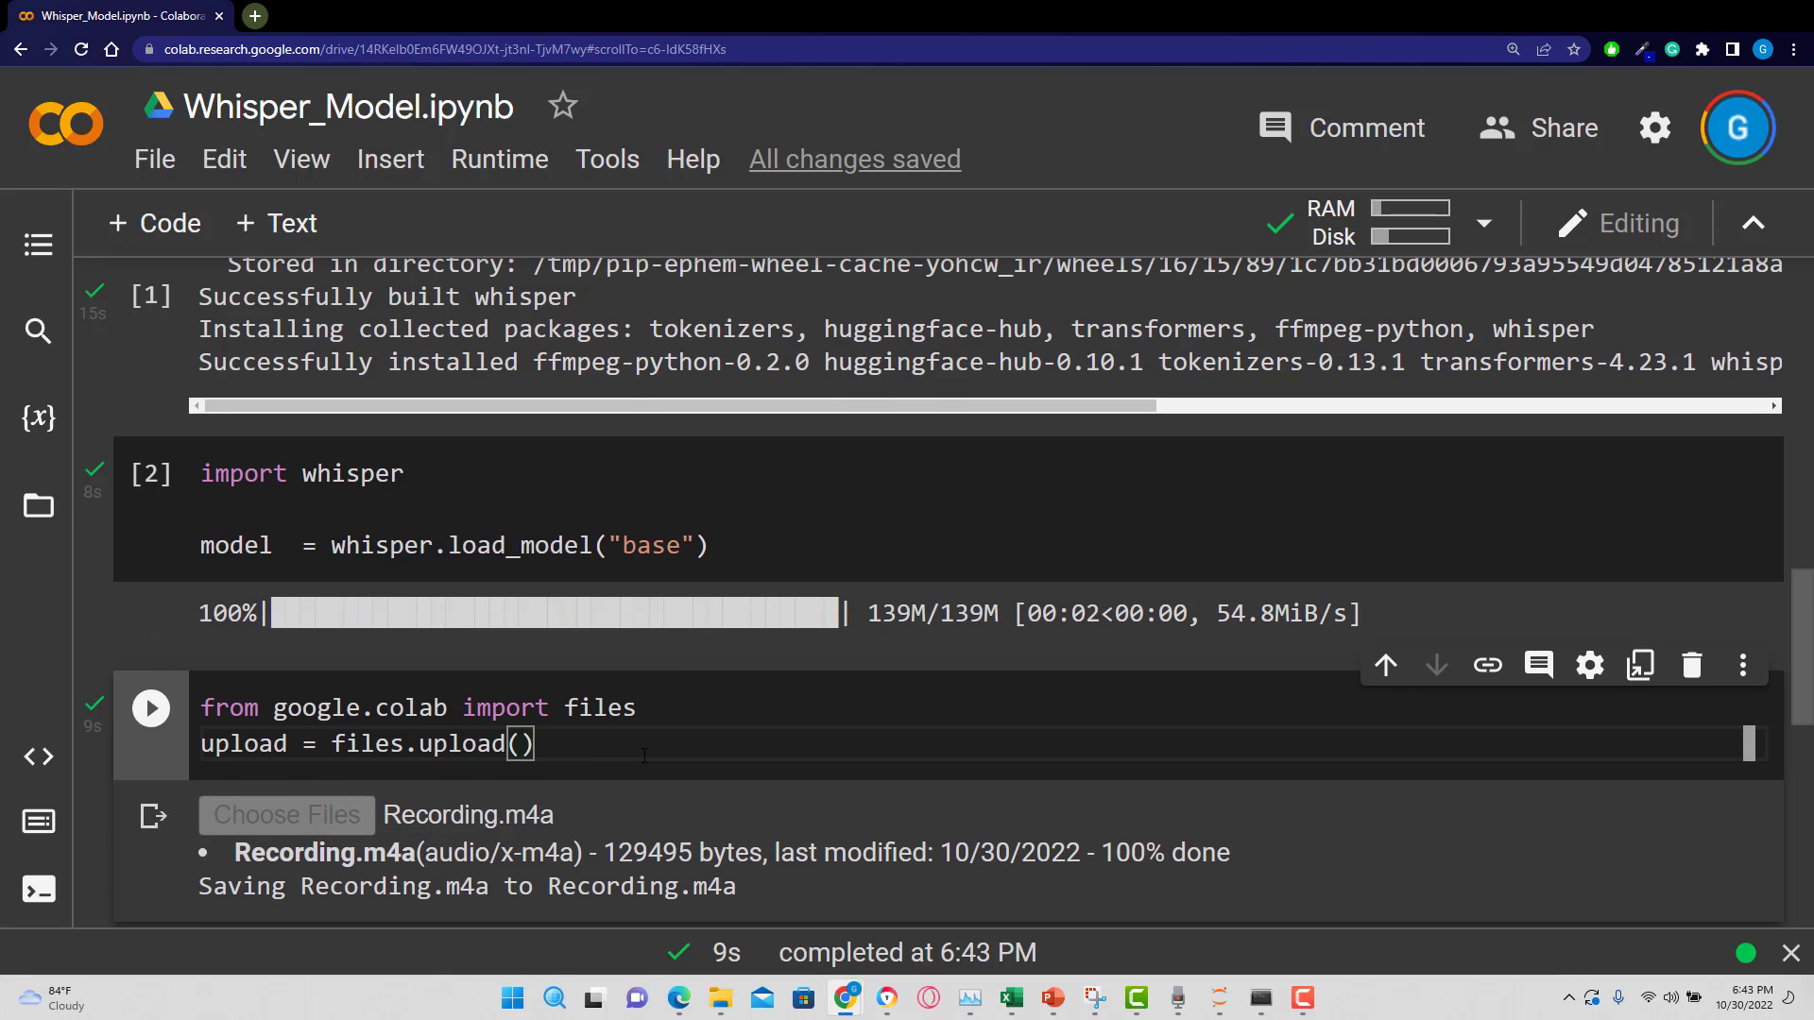
{"action": "key", "text": "ctrl+m"}
{"action": "key", "text": "b"}
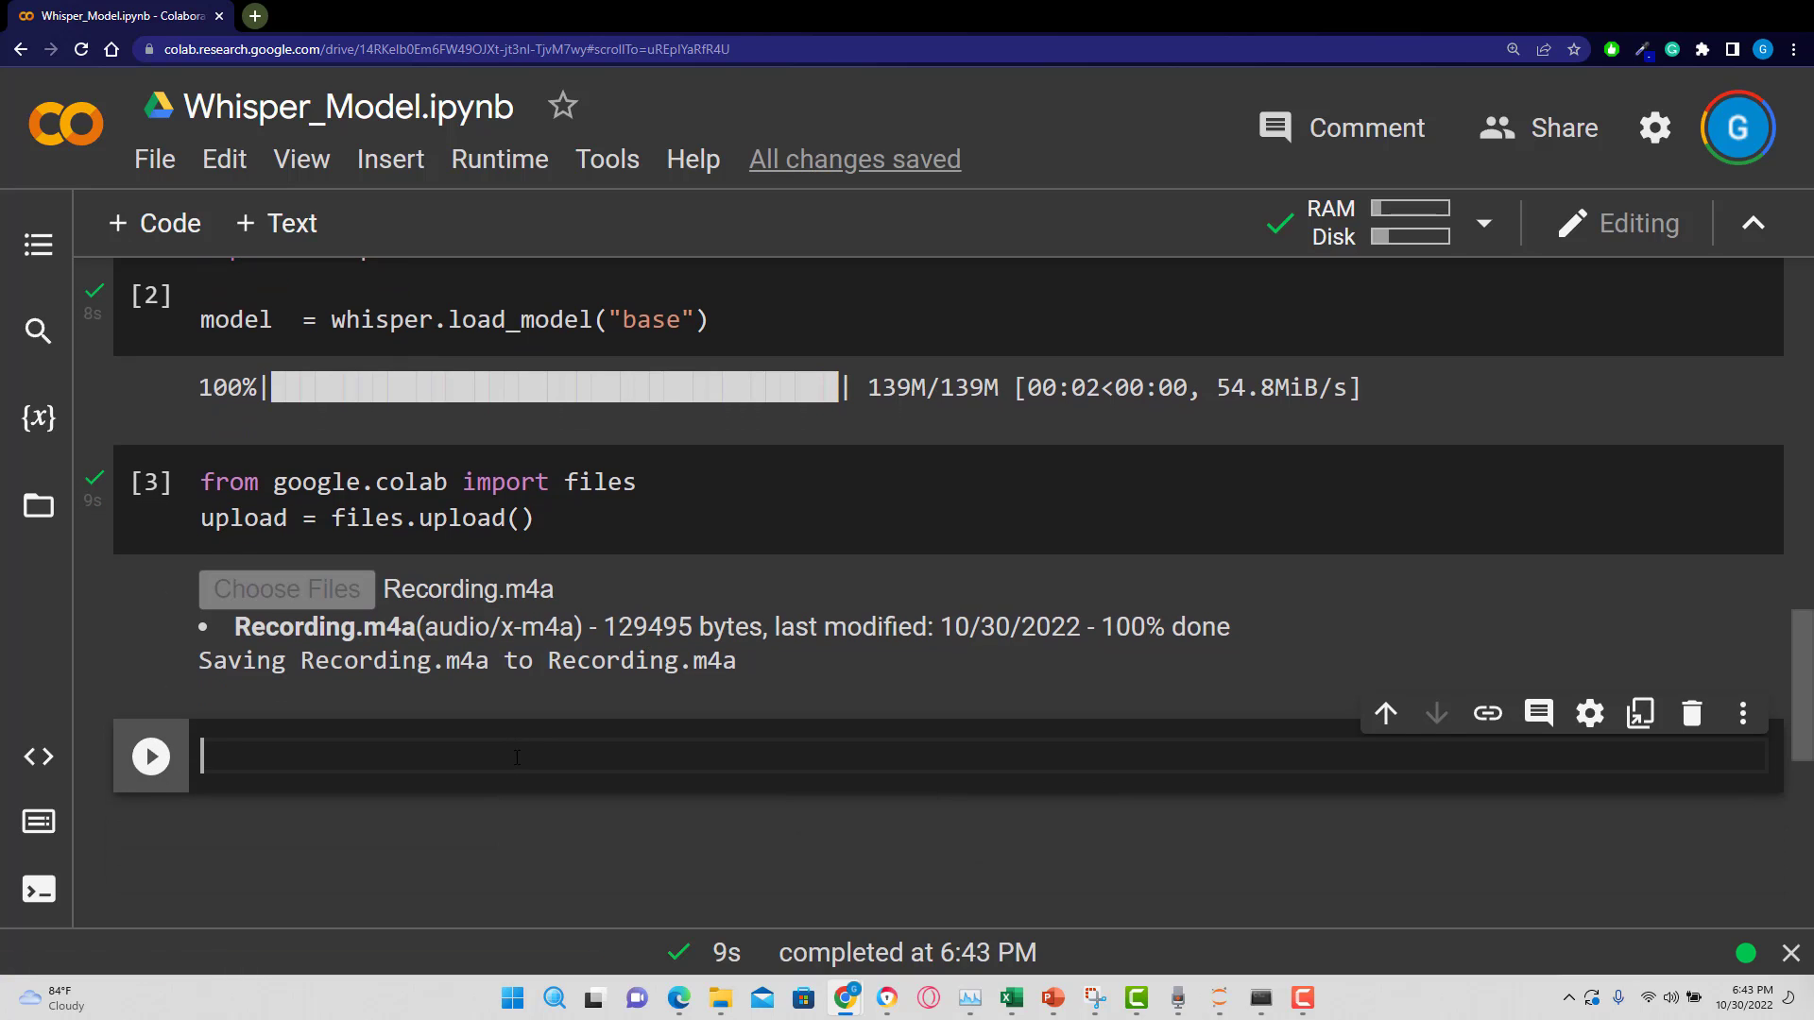
{"action": "type", "text": "output"}
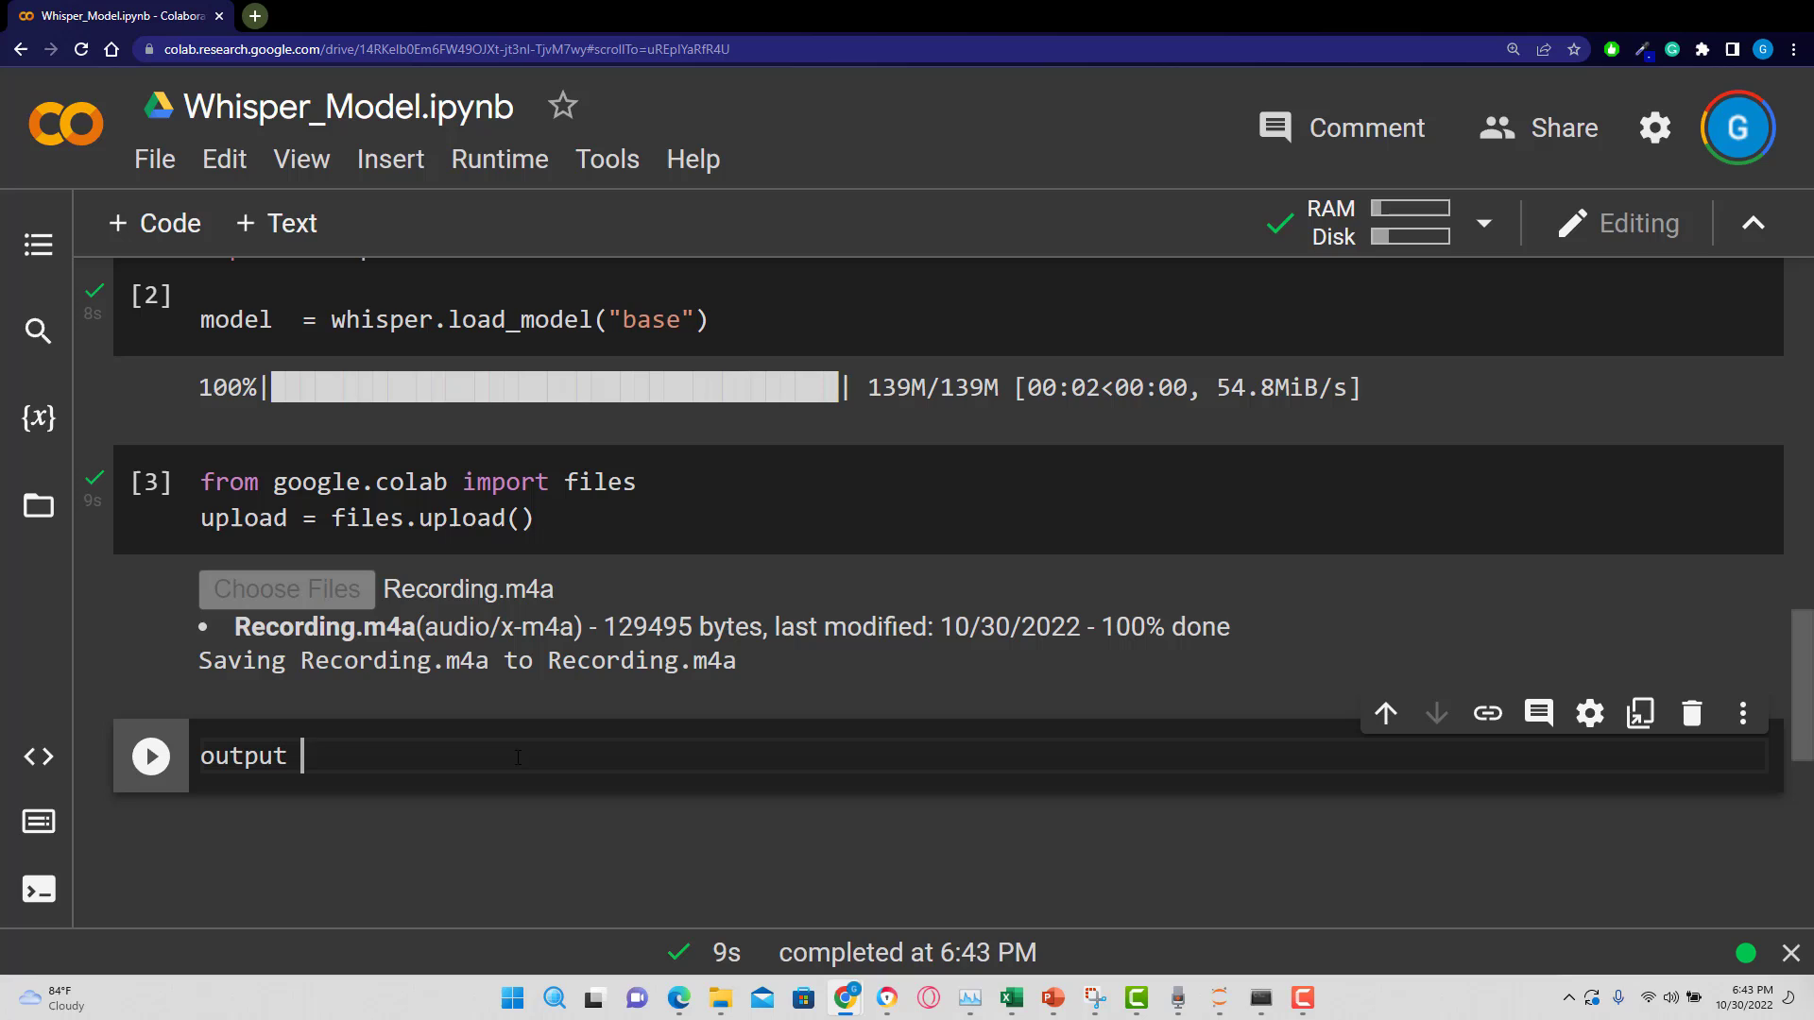
{"action": "type", "text": " = mod"}
{"action": "type", "text": "el."}
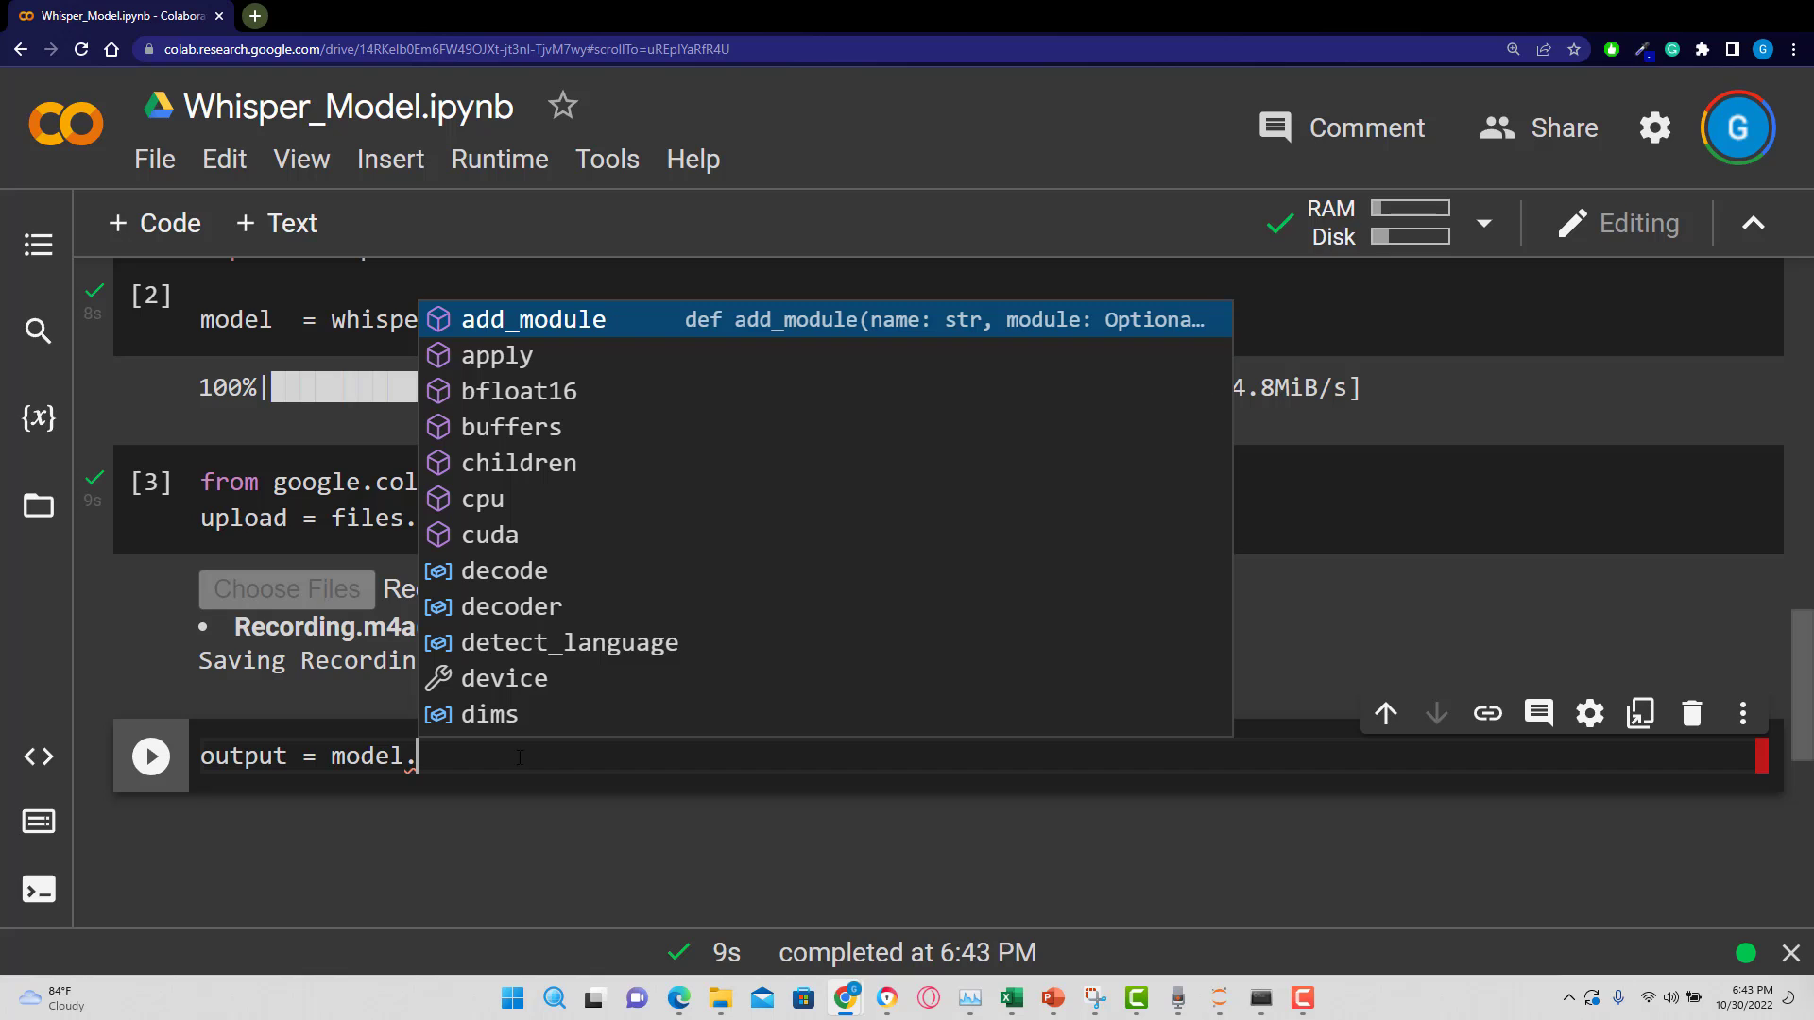
{"action": "scroll", "coordinate": [558, 641], "scroll_direction": "down", "scroll_amount": 3}
{"action": "scroll", "coordinate": [575, 642], "scroll_direction": "down", "scroll_amount": 5}
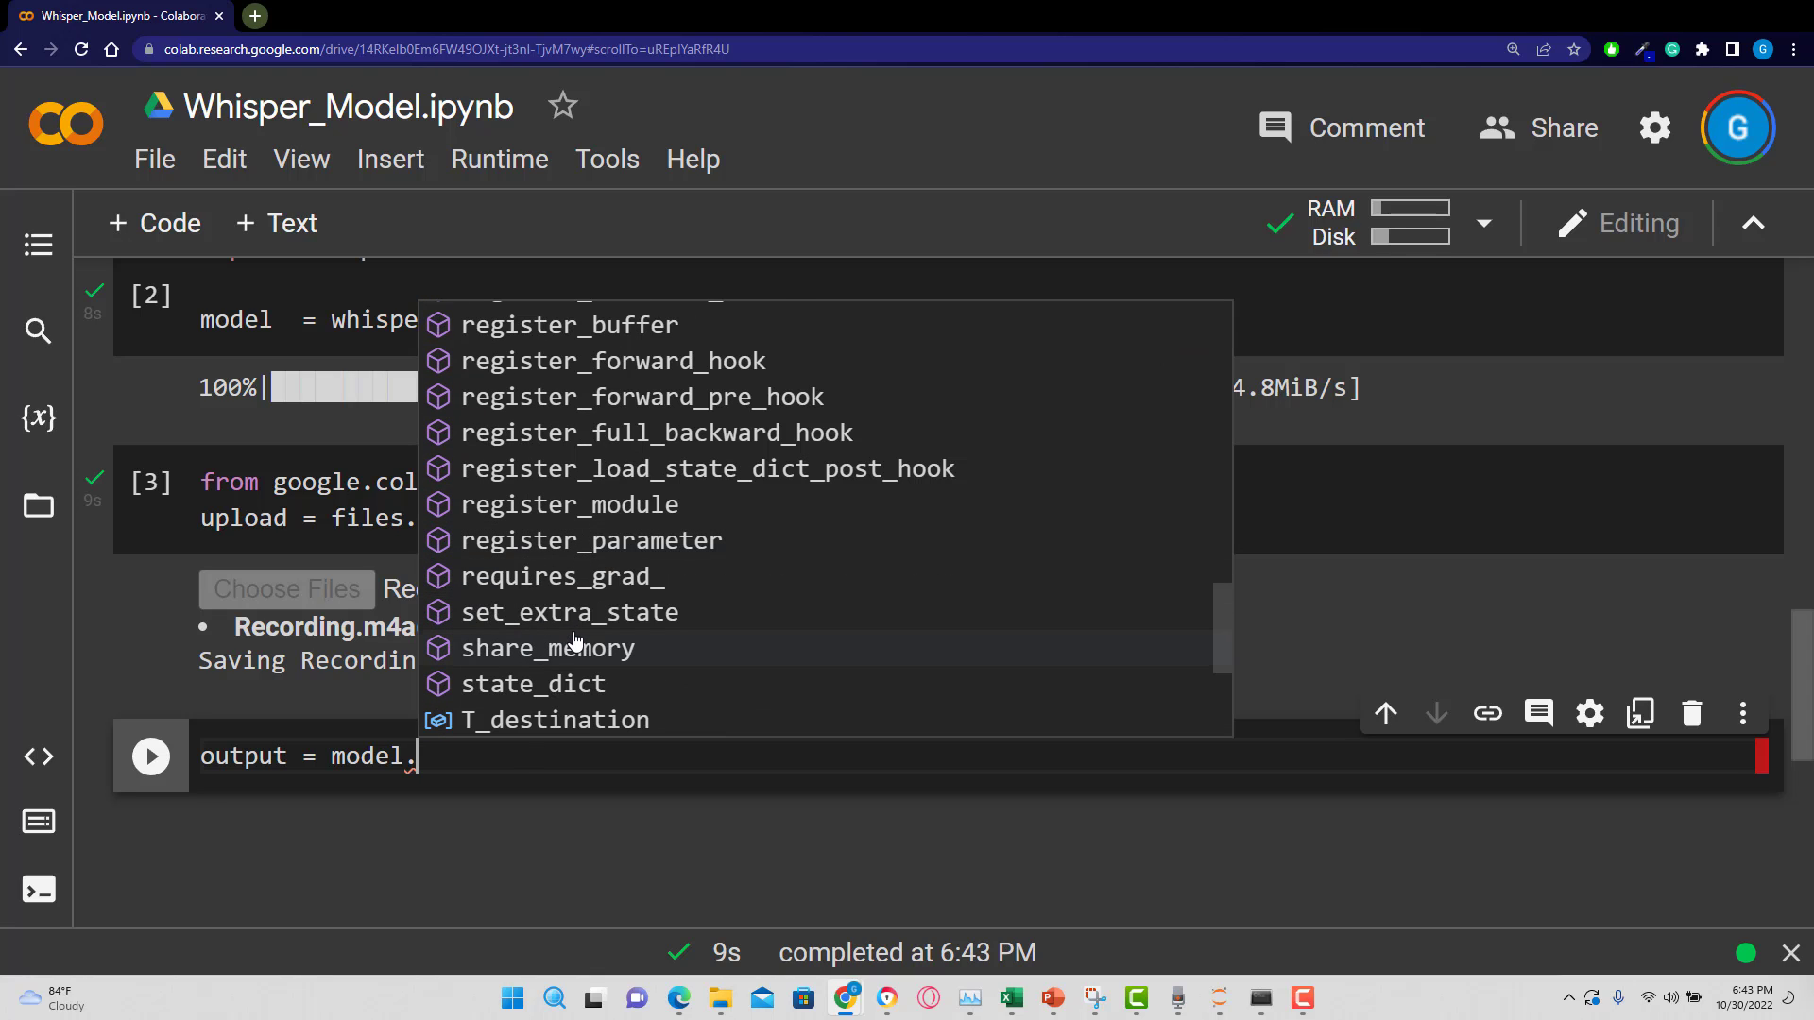
{"action": "scroll", "coordinate": [561, 669], "scroll_direction": "down", "scroll_amount": 1}
{"action": "scroll", "coordinate": [563, 663], "scroll_direction": "down", "scroll_amount": 3}
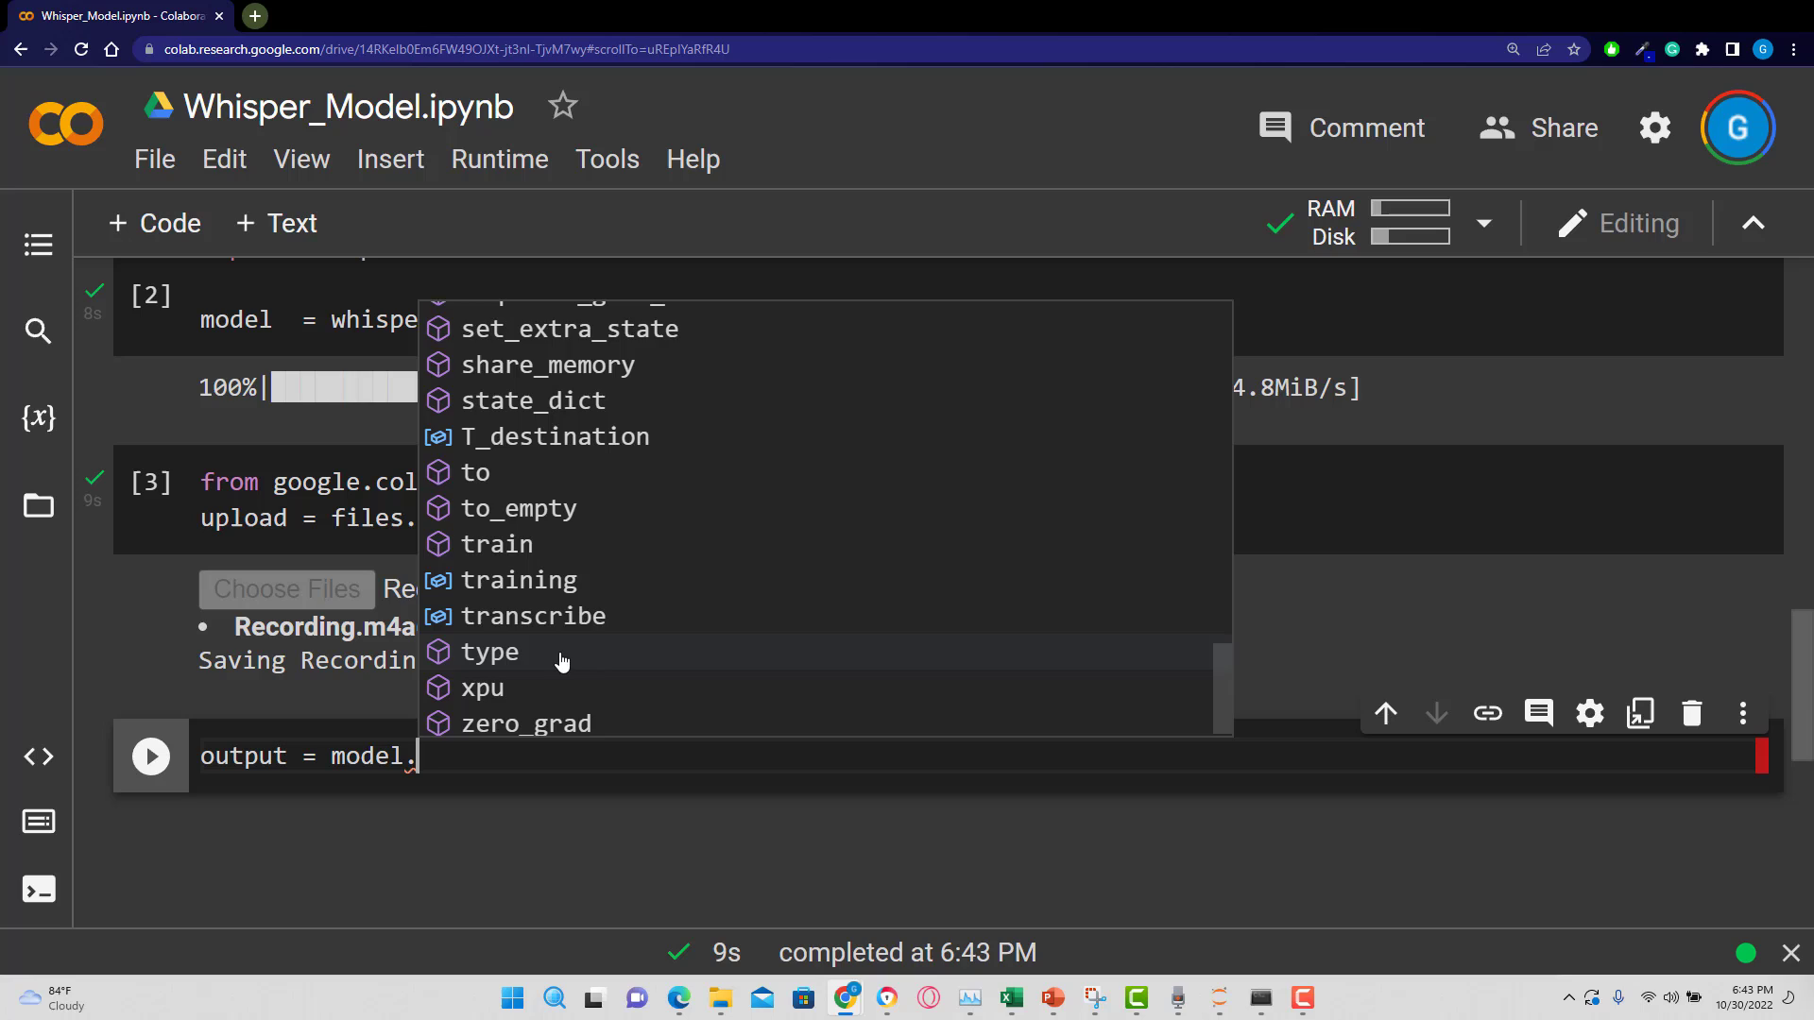
{"action": "left_click", "coordinate": [563, 618]}
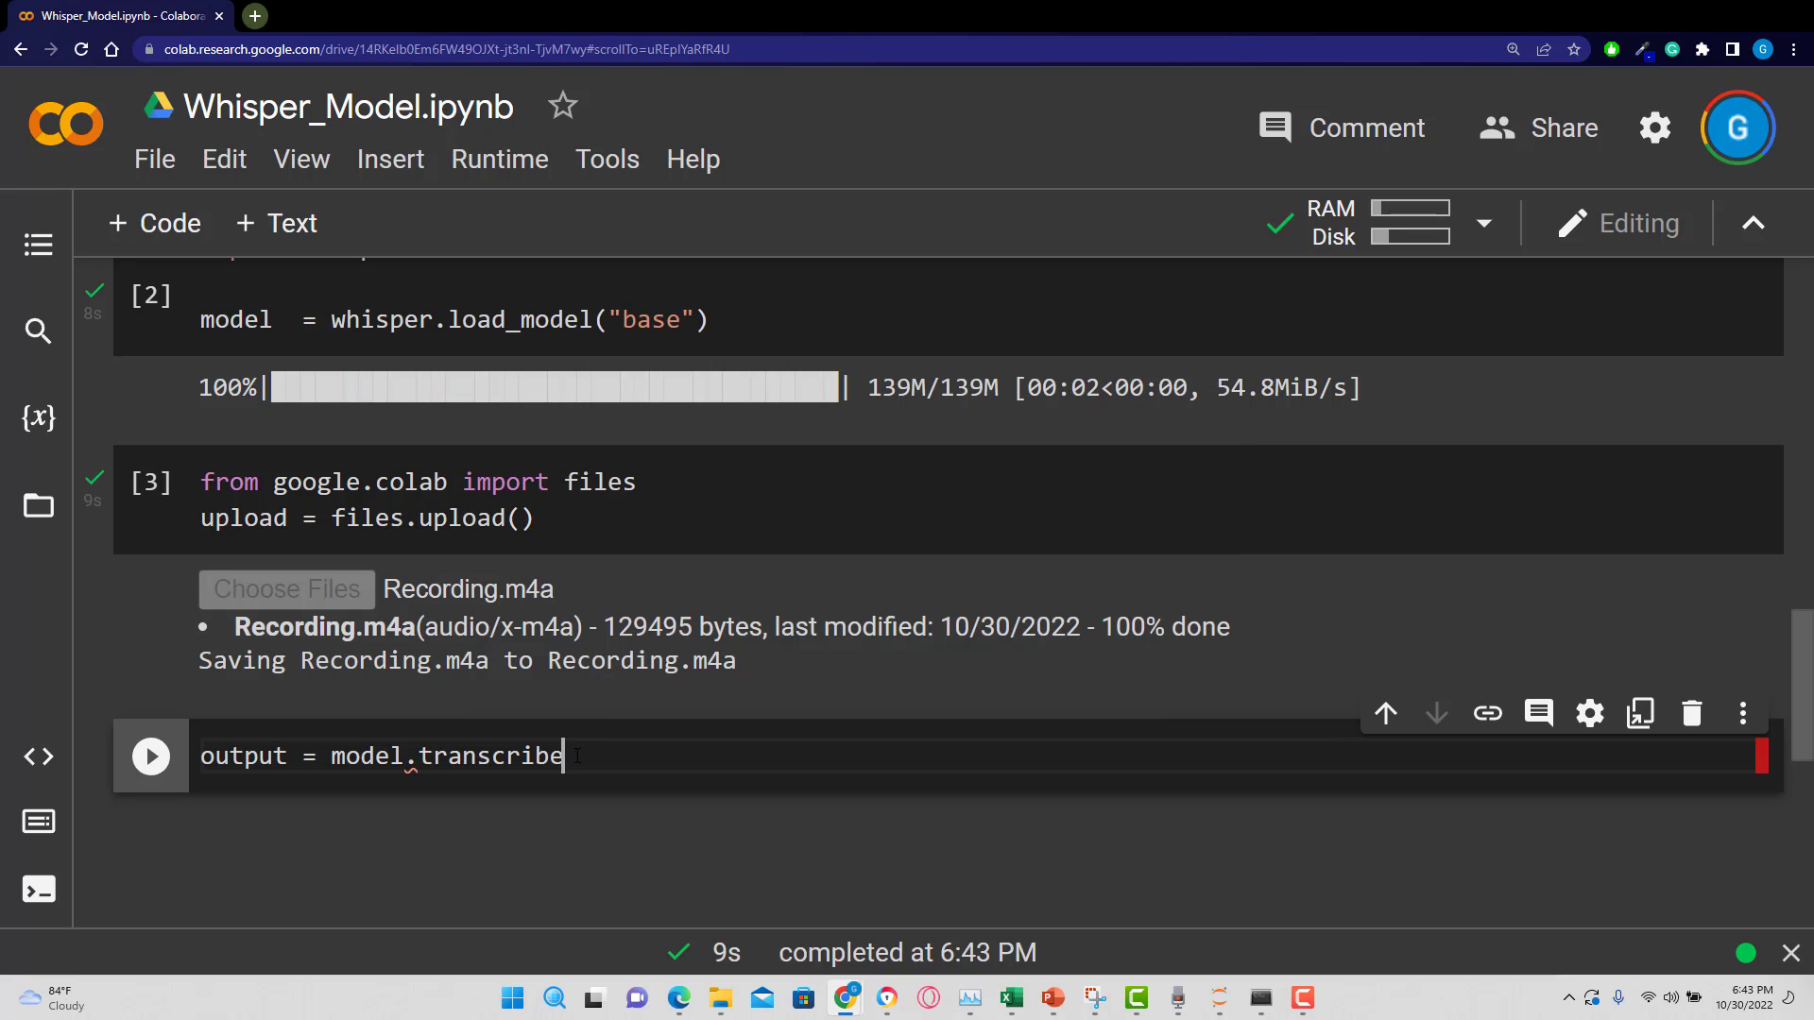
{"action": "type", "text": "("}
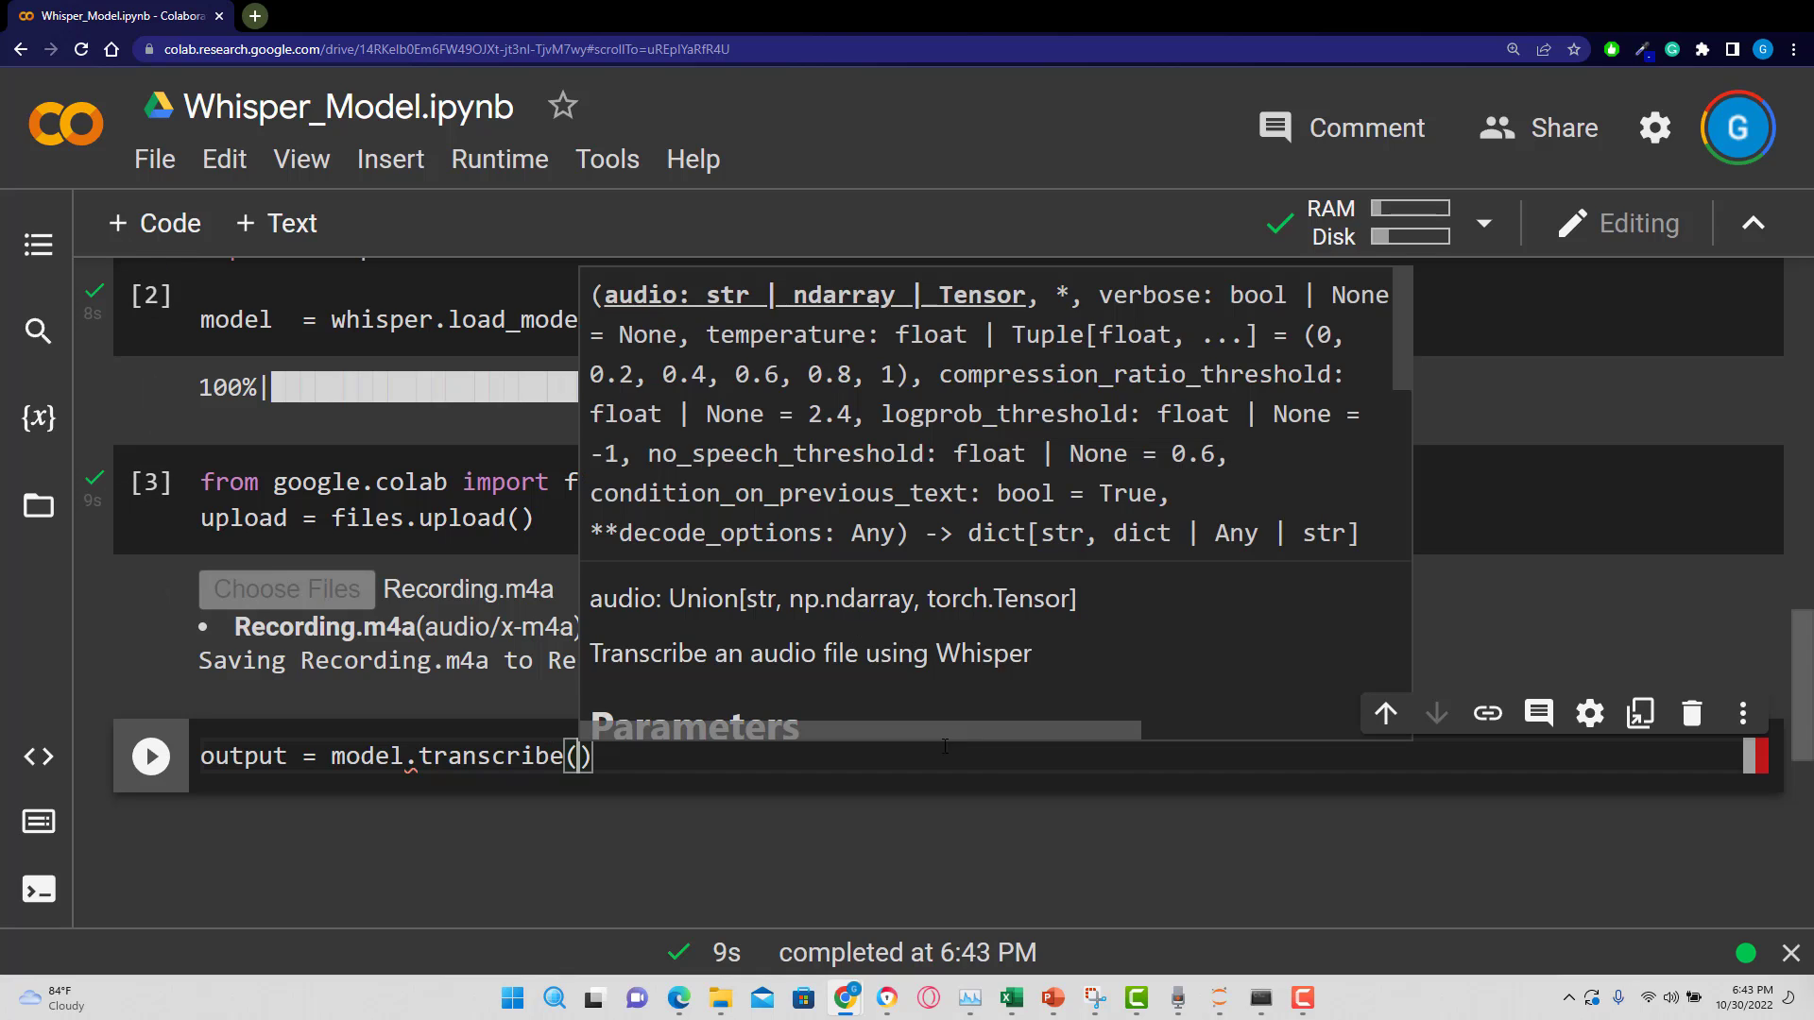
{"action": "left_click", "coordinate": [879, 802]}
{"action": "left_click", "coordinate": [654, 762]}
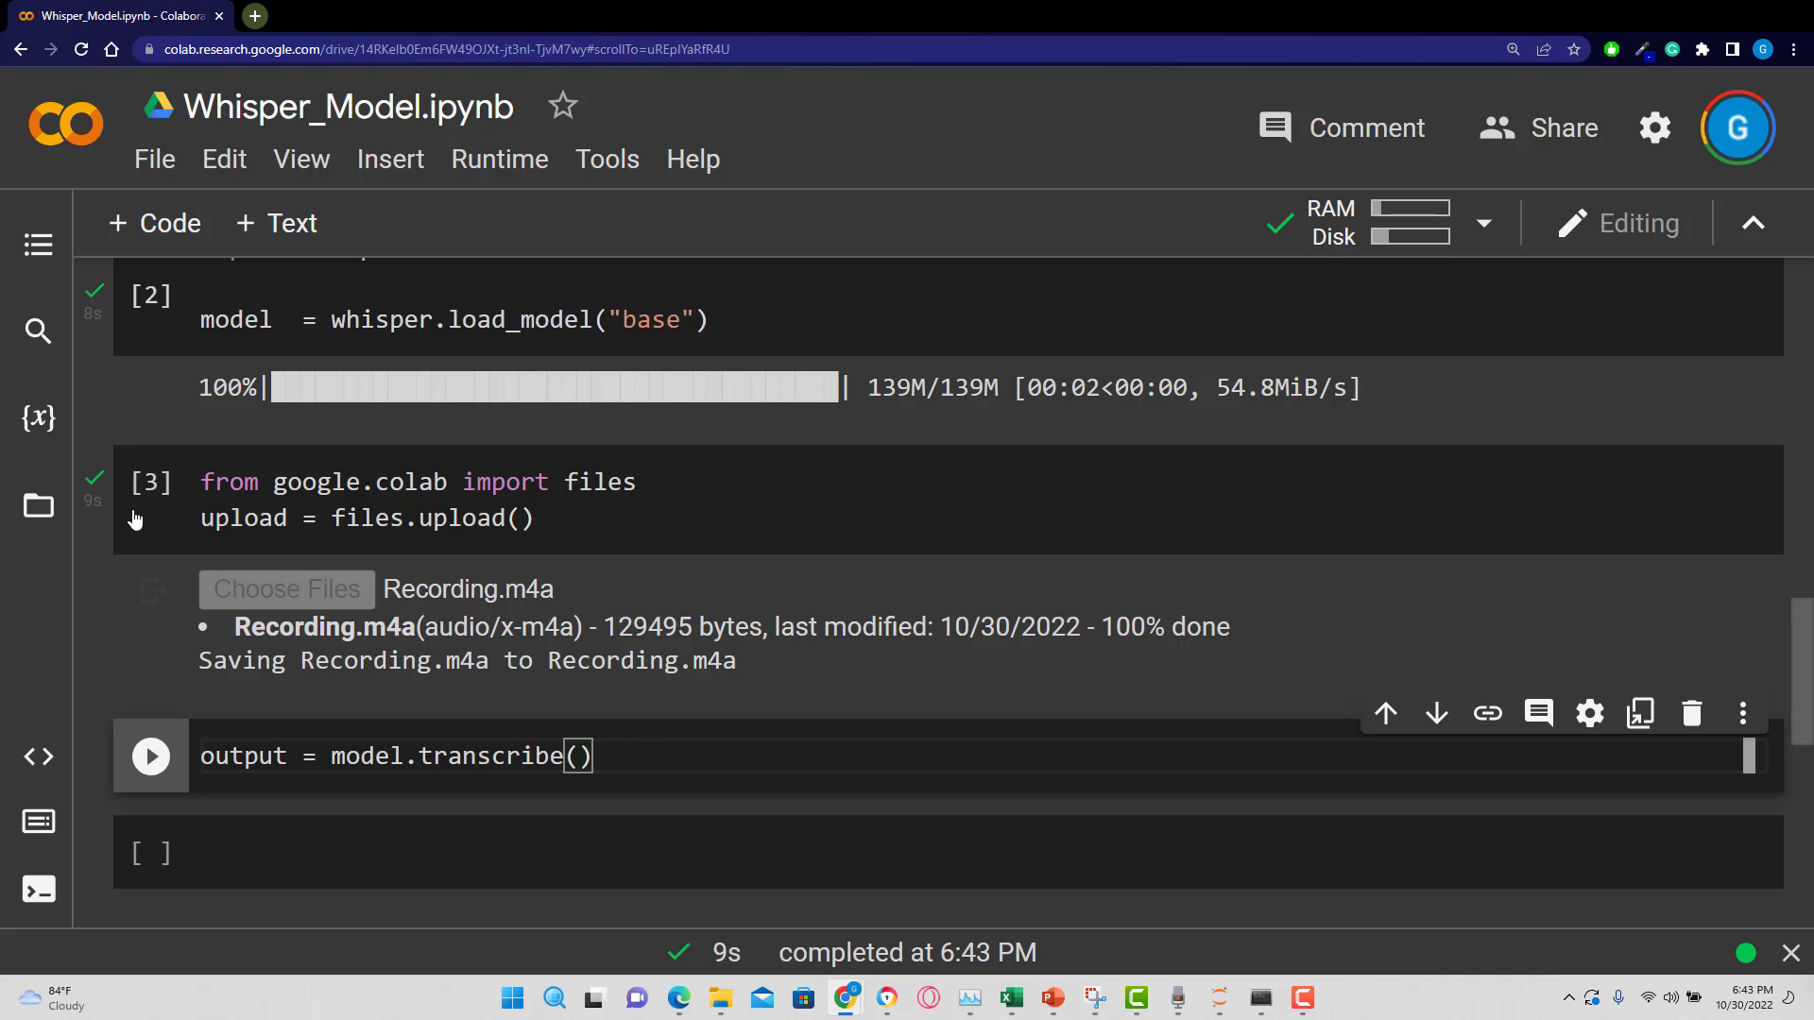
Copy Recording.m4a's path from the Files panel into the transcribe call.
{"action": "left_click", "coordinate": [38, 505]}
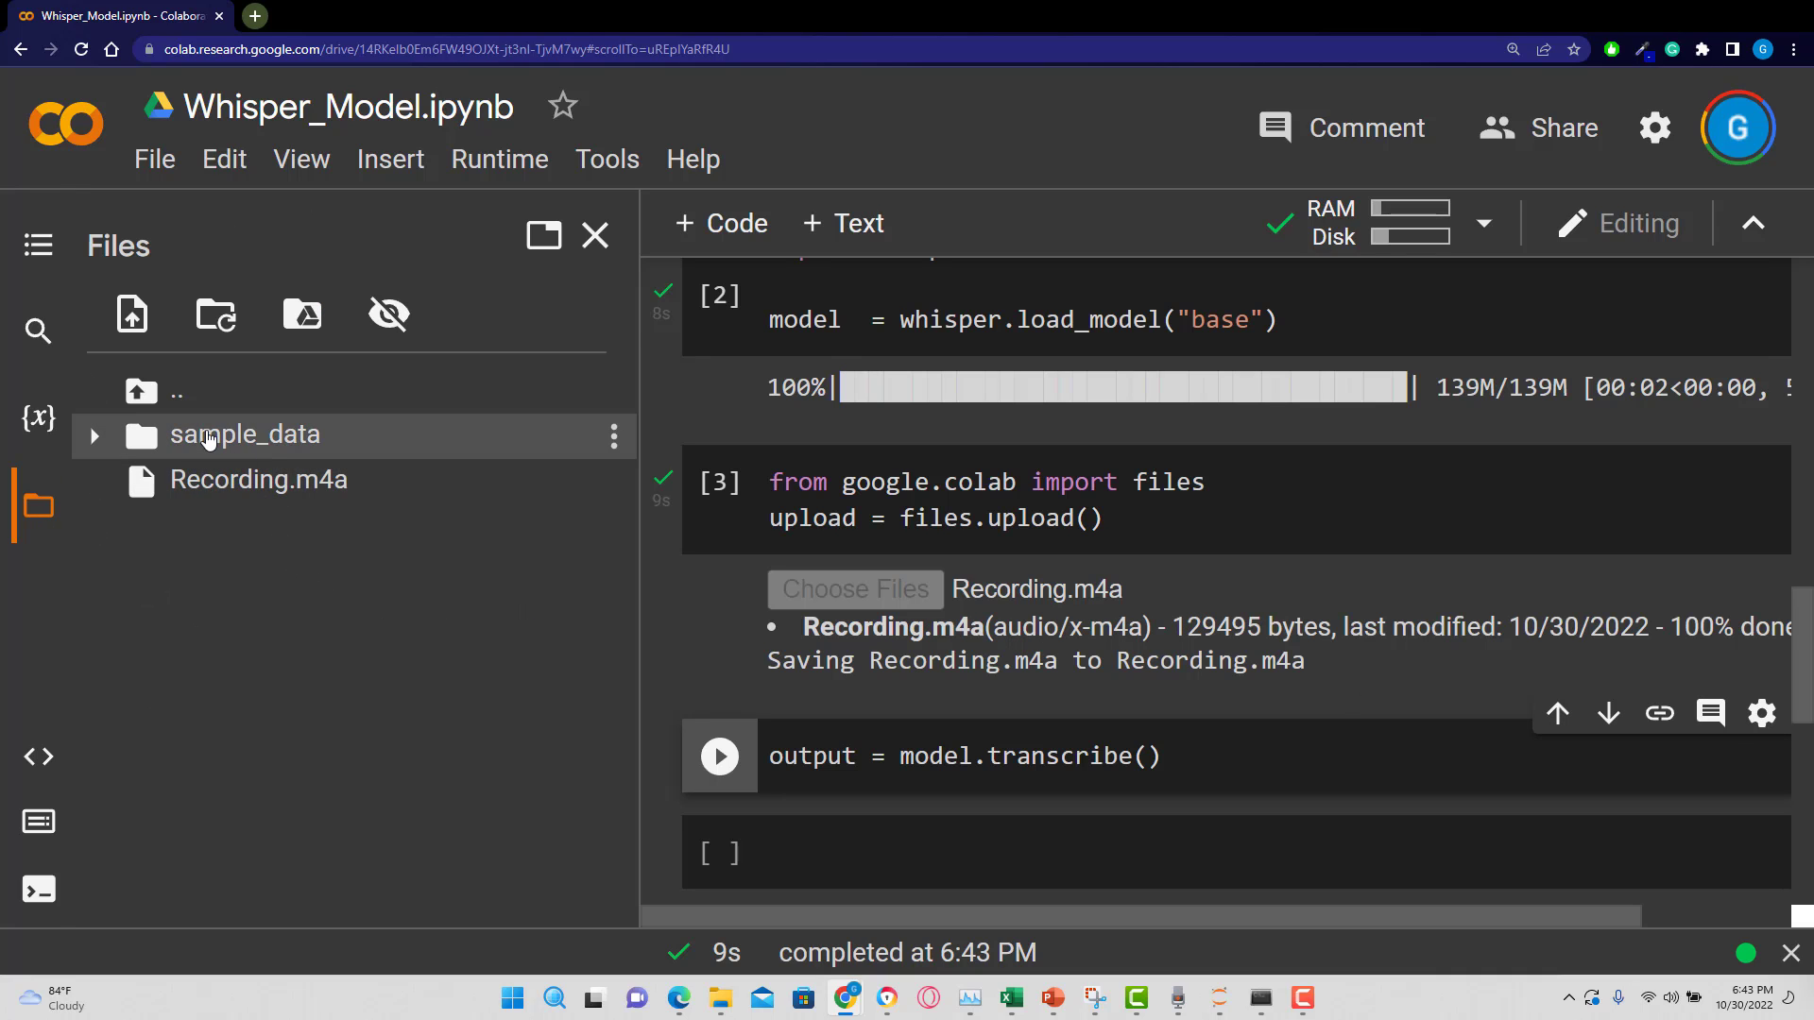
{"action": "right_click", "coordinate": [336, 493]}
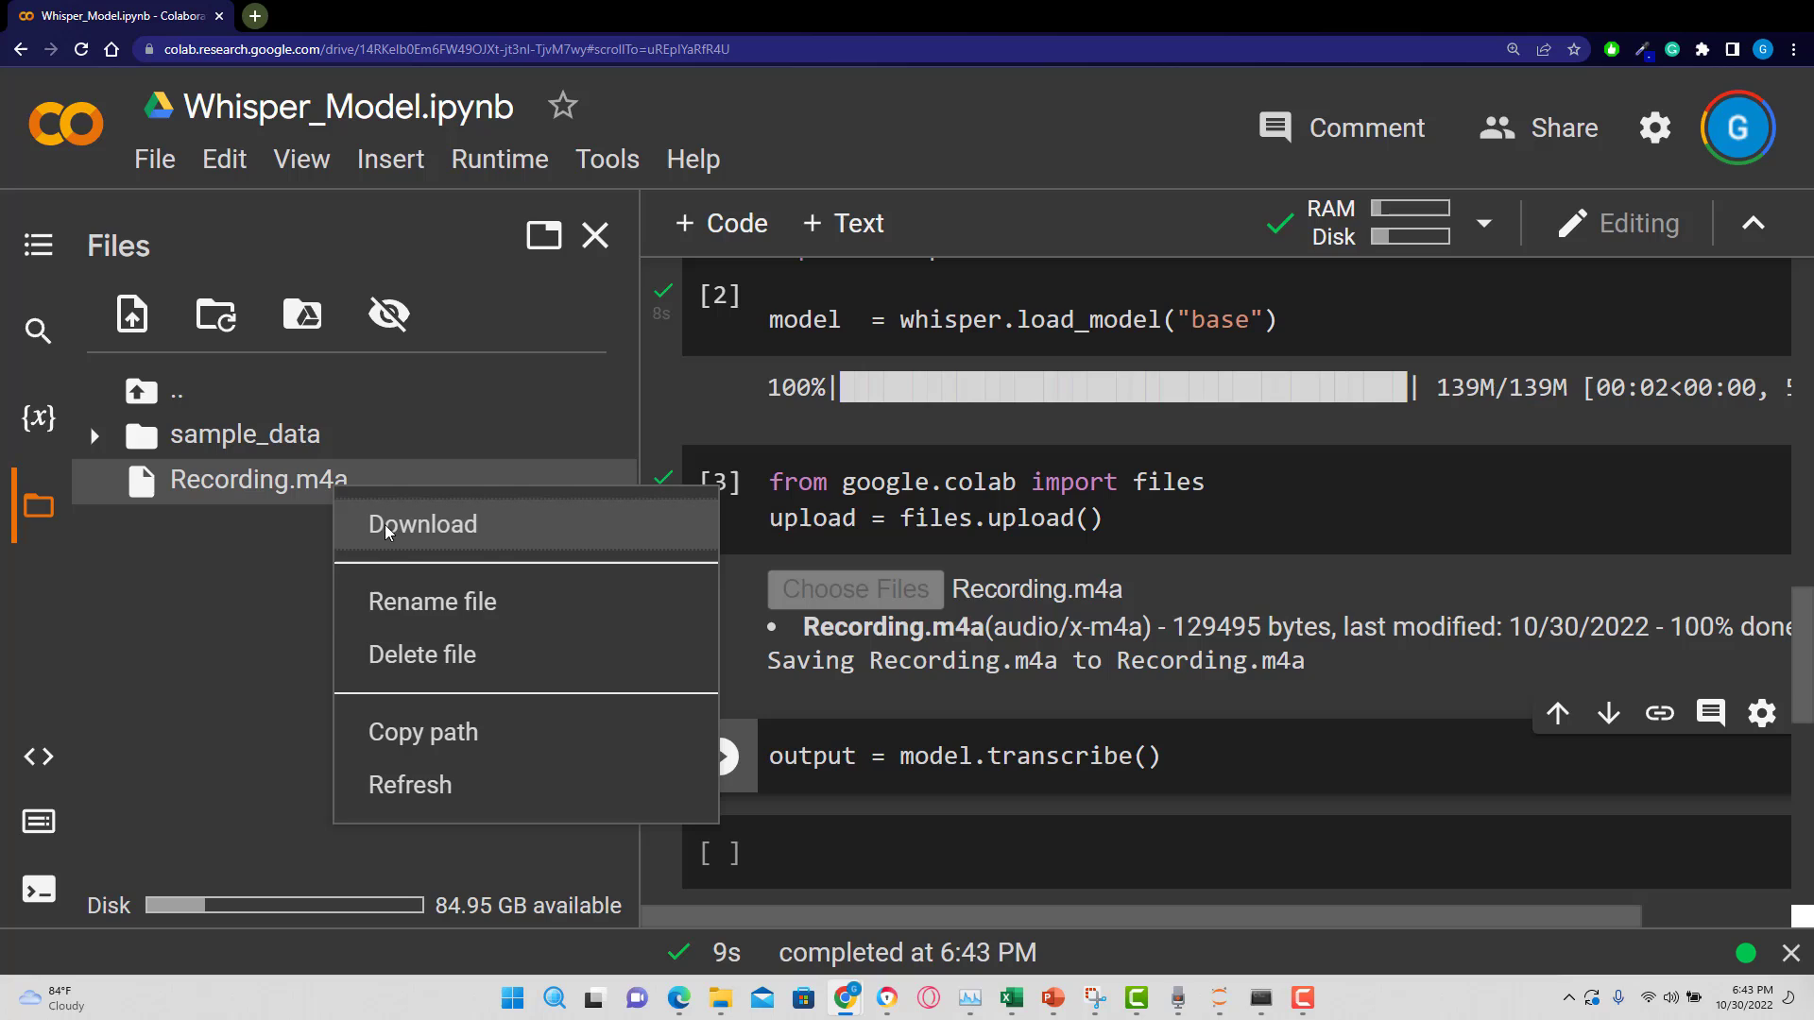
{"action": "left_click", "coordinate": [444, 726]}
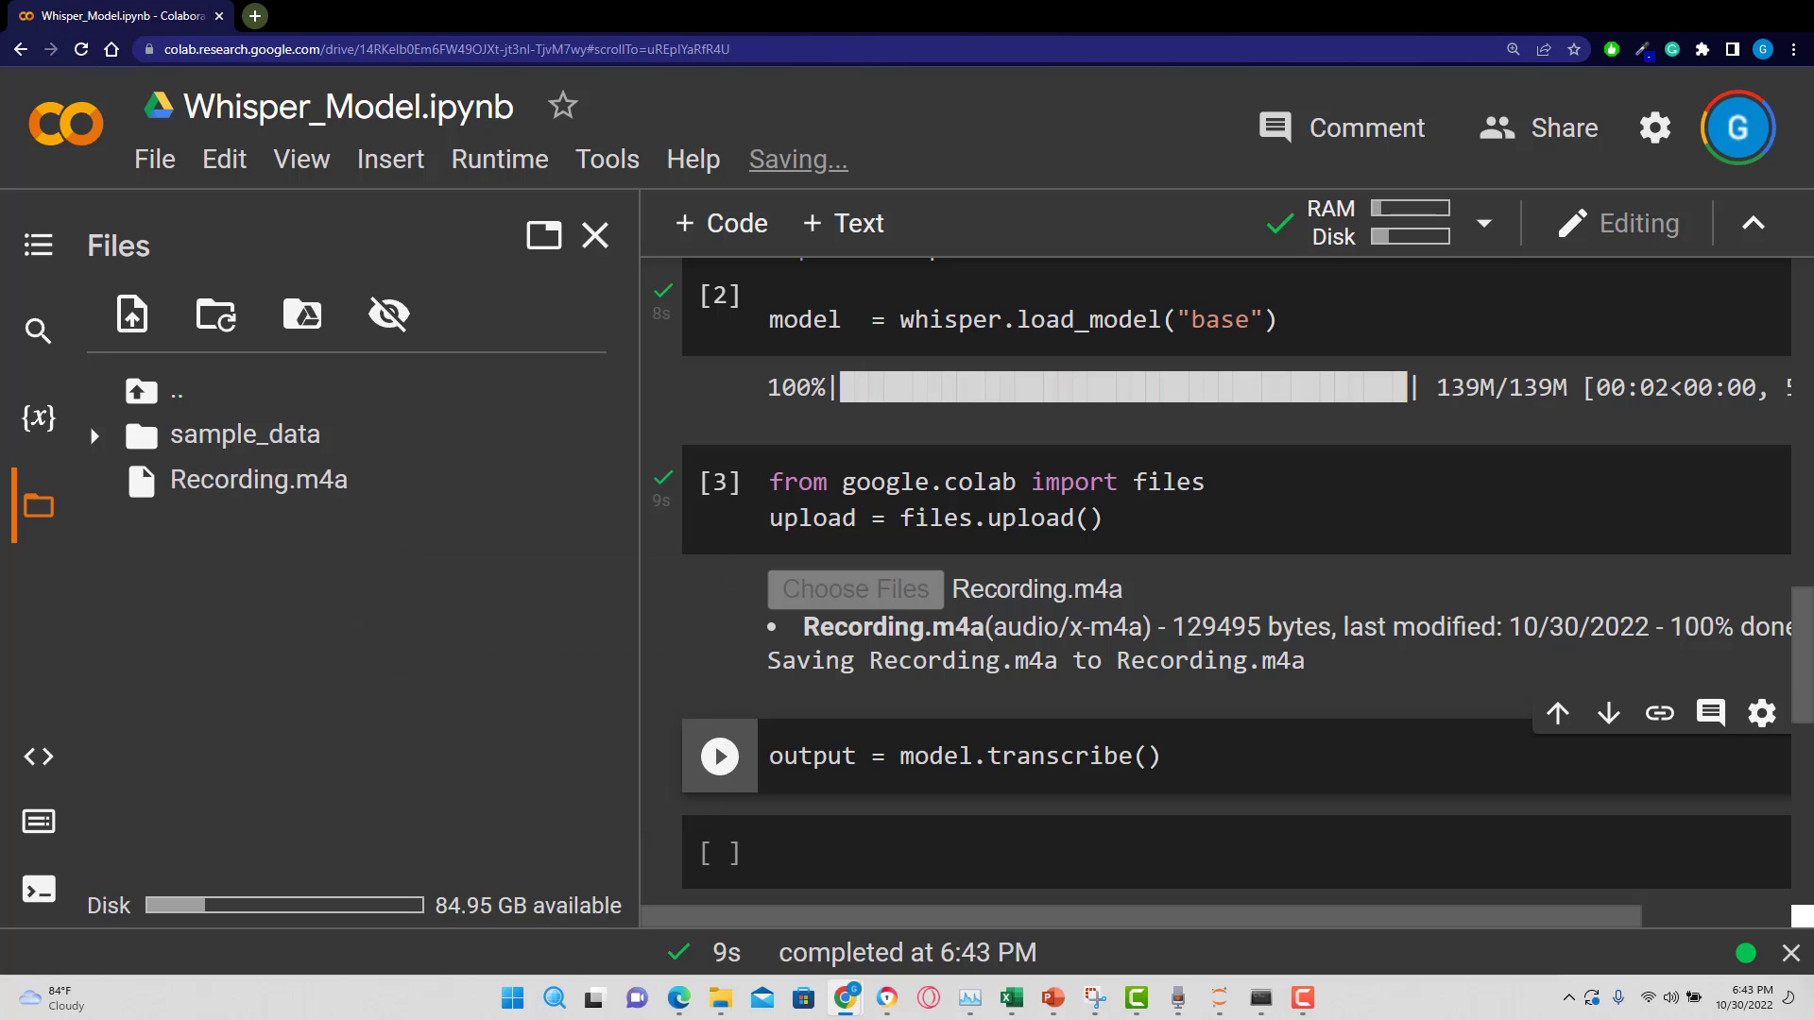
{"action": "left_click", "coordinate": [1135, 758]}
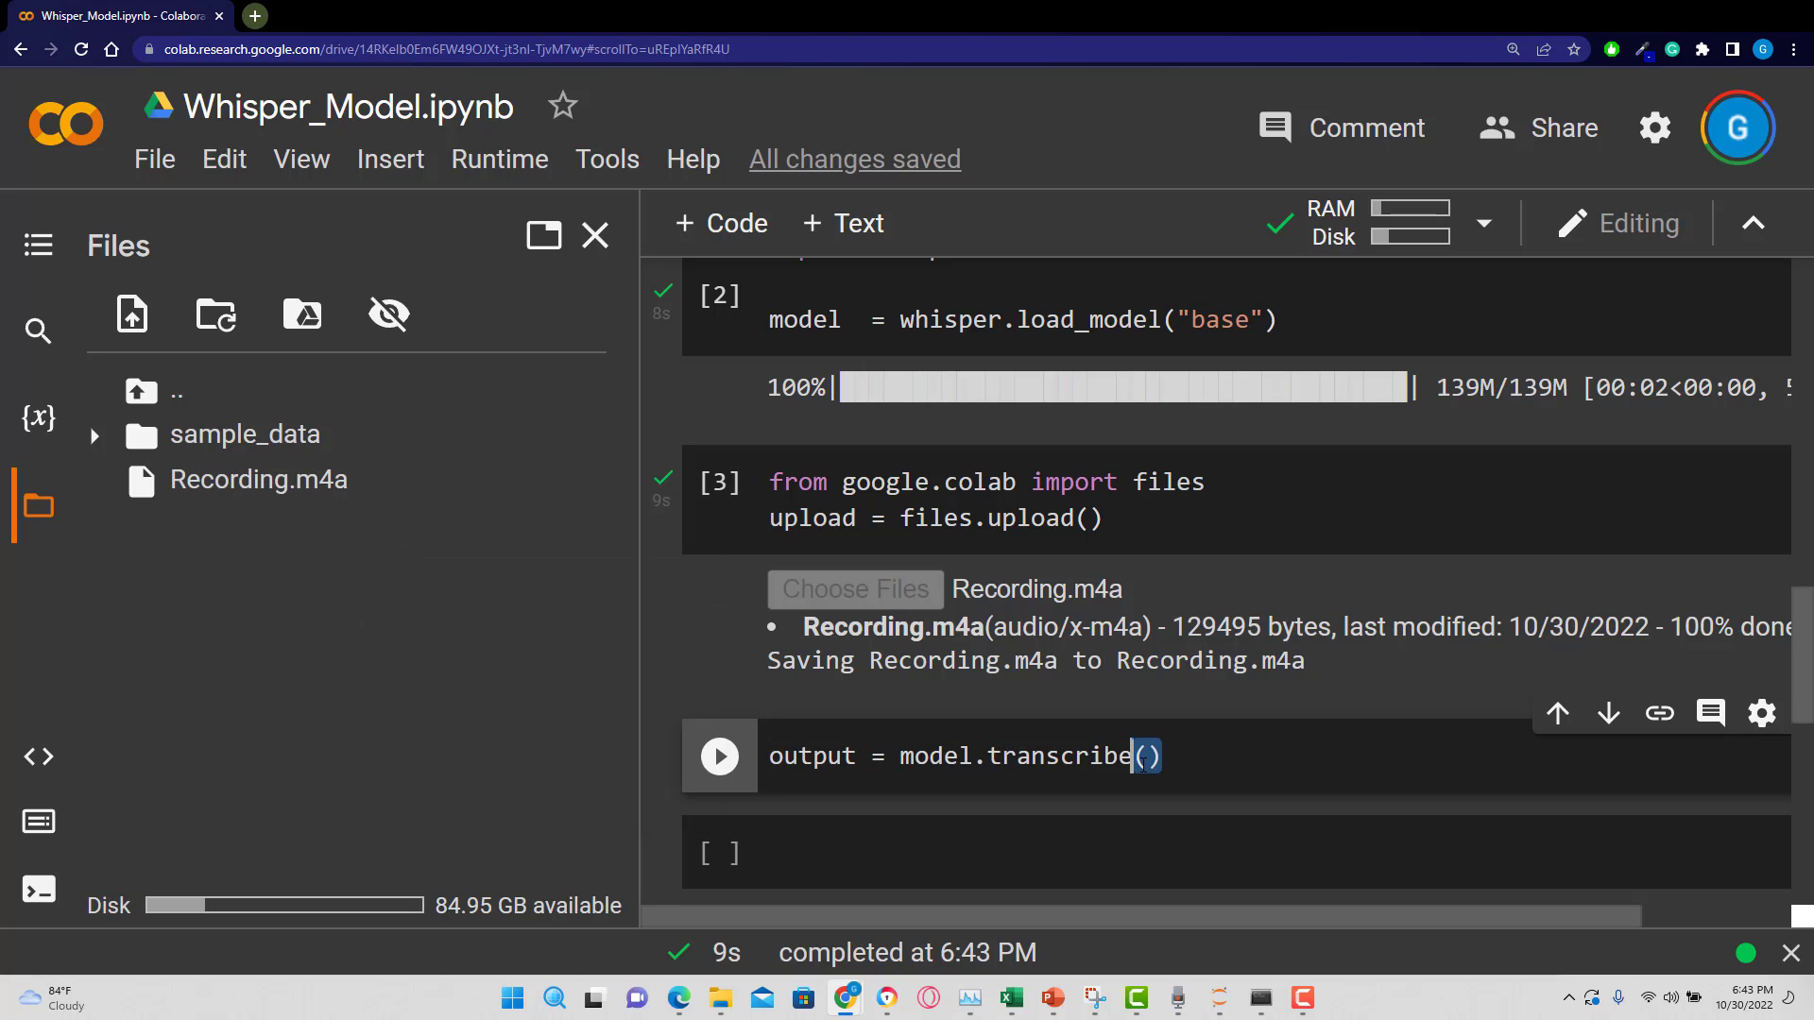
{"action": "left_click", "coordinate": [1147, 758]}
{"action": "key", "text": "ctrl+v"}
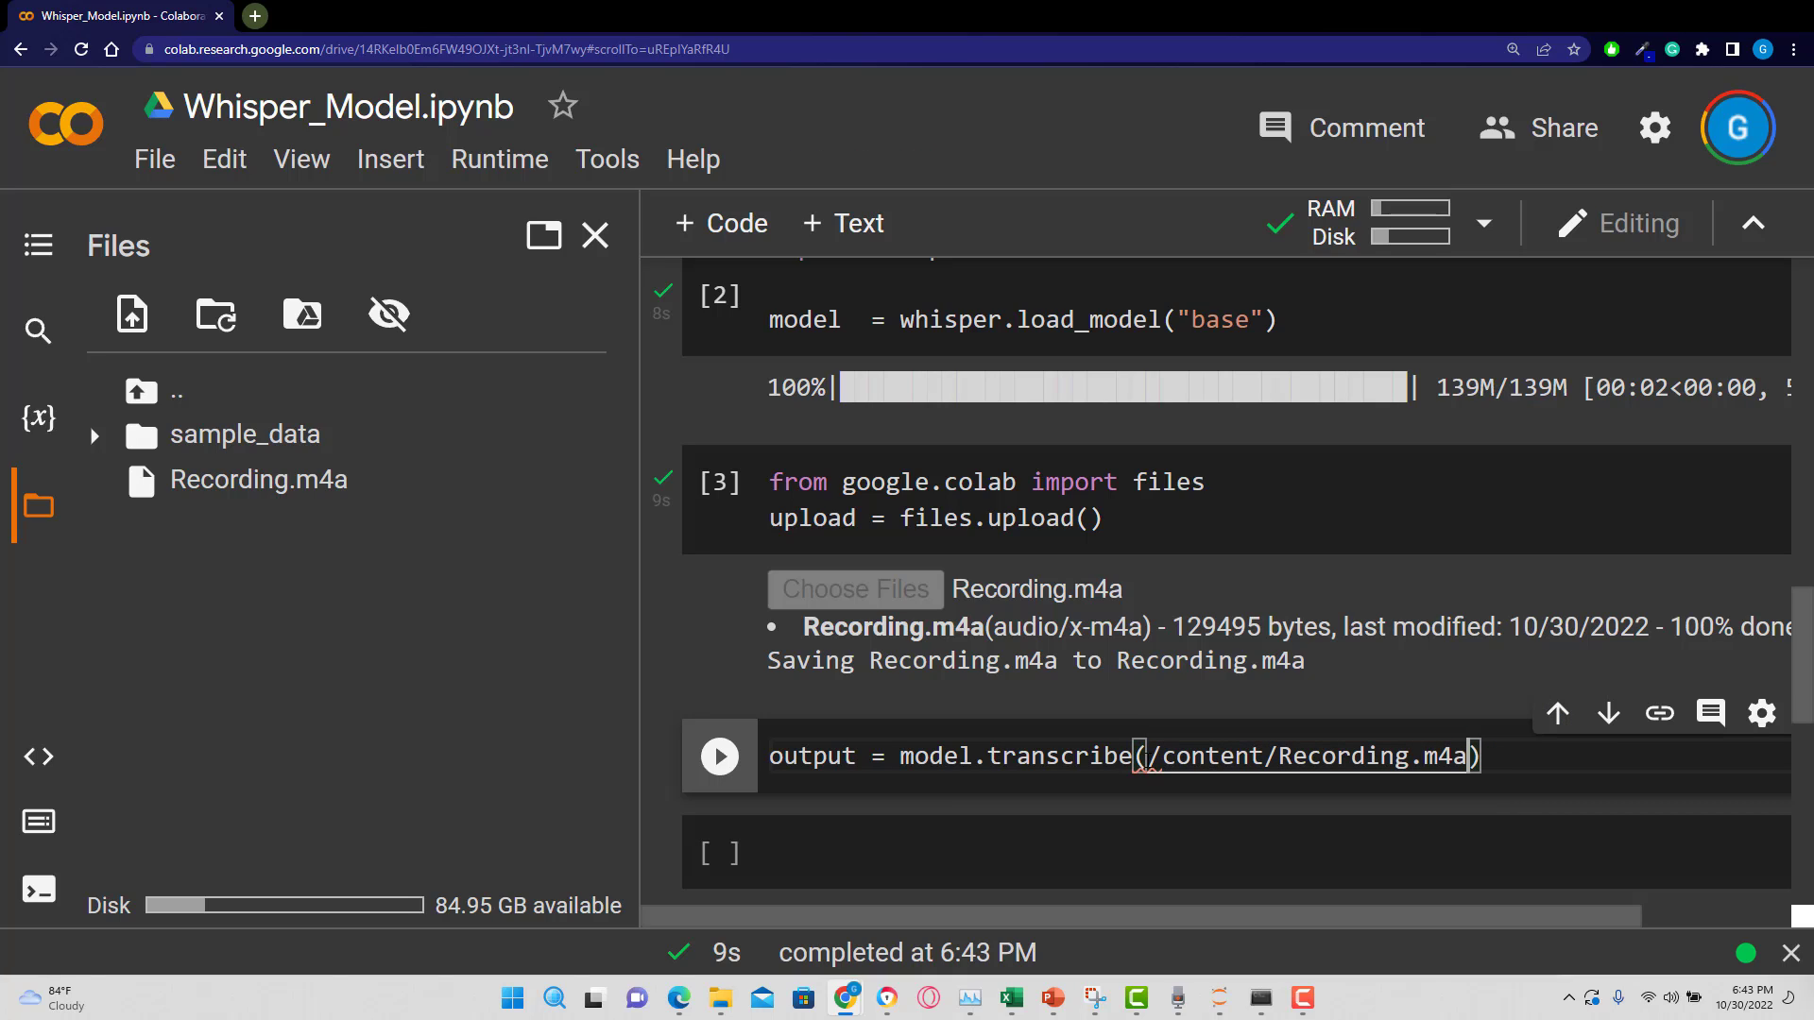
{"action": "type", "text": "\""}
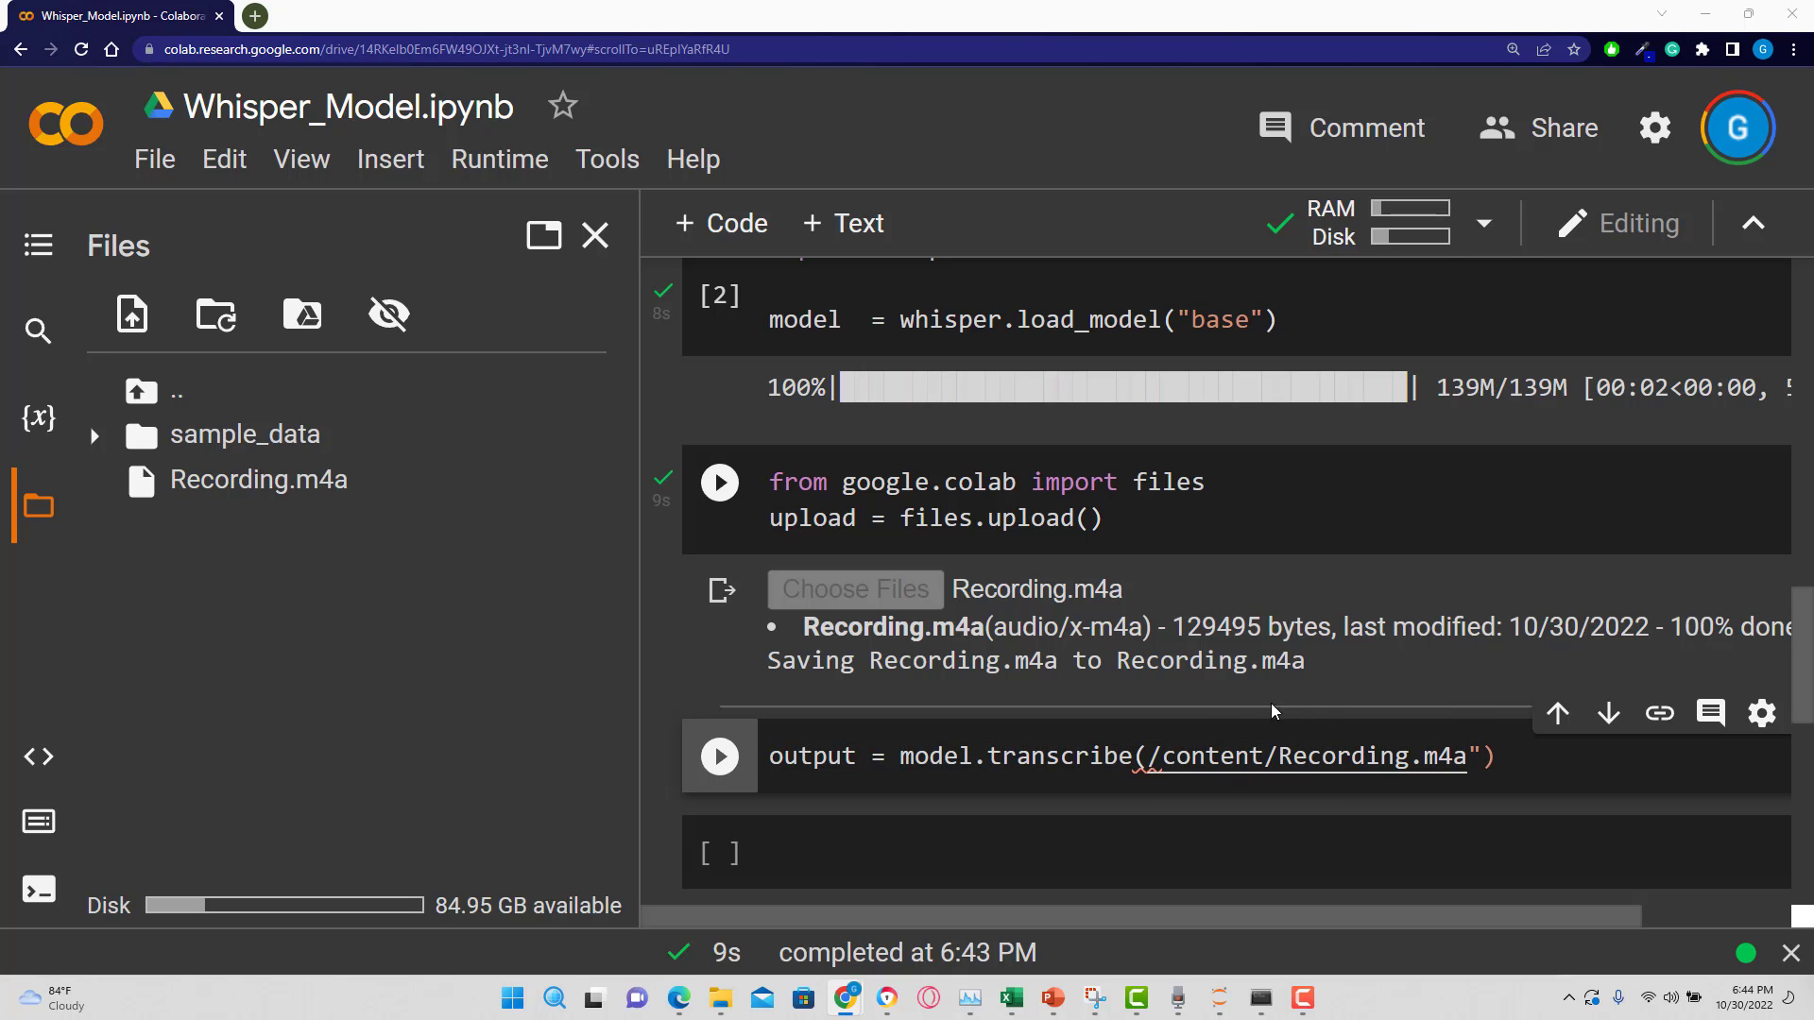
Quote the path as "/content/Recording.m4a" and run the transcription.
{"action": "left_click", "coordinate": [1154, 758]}
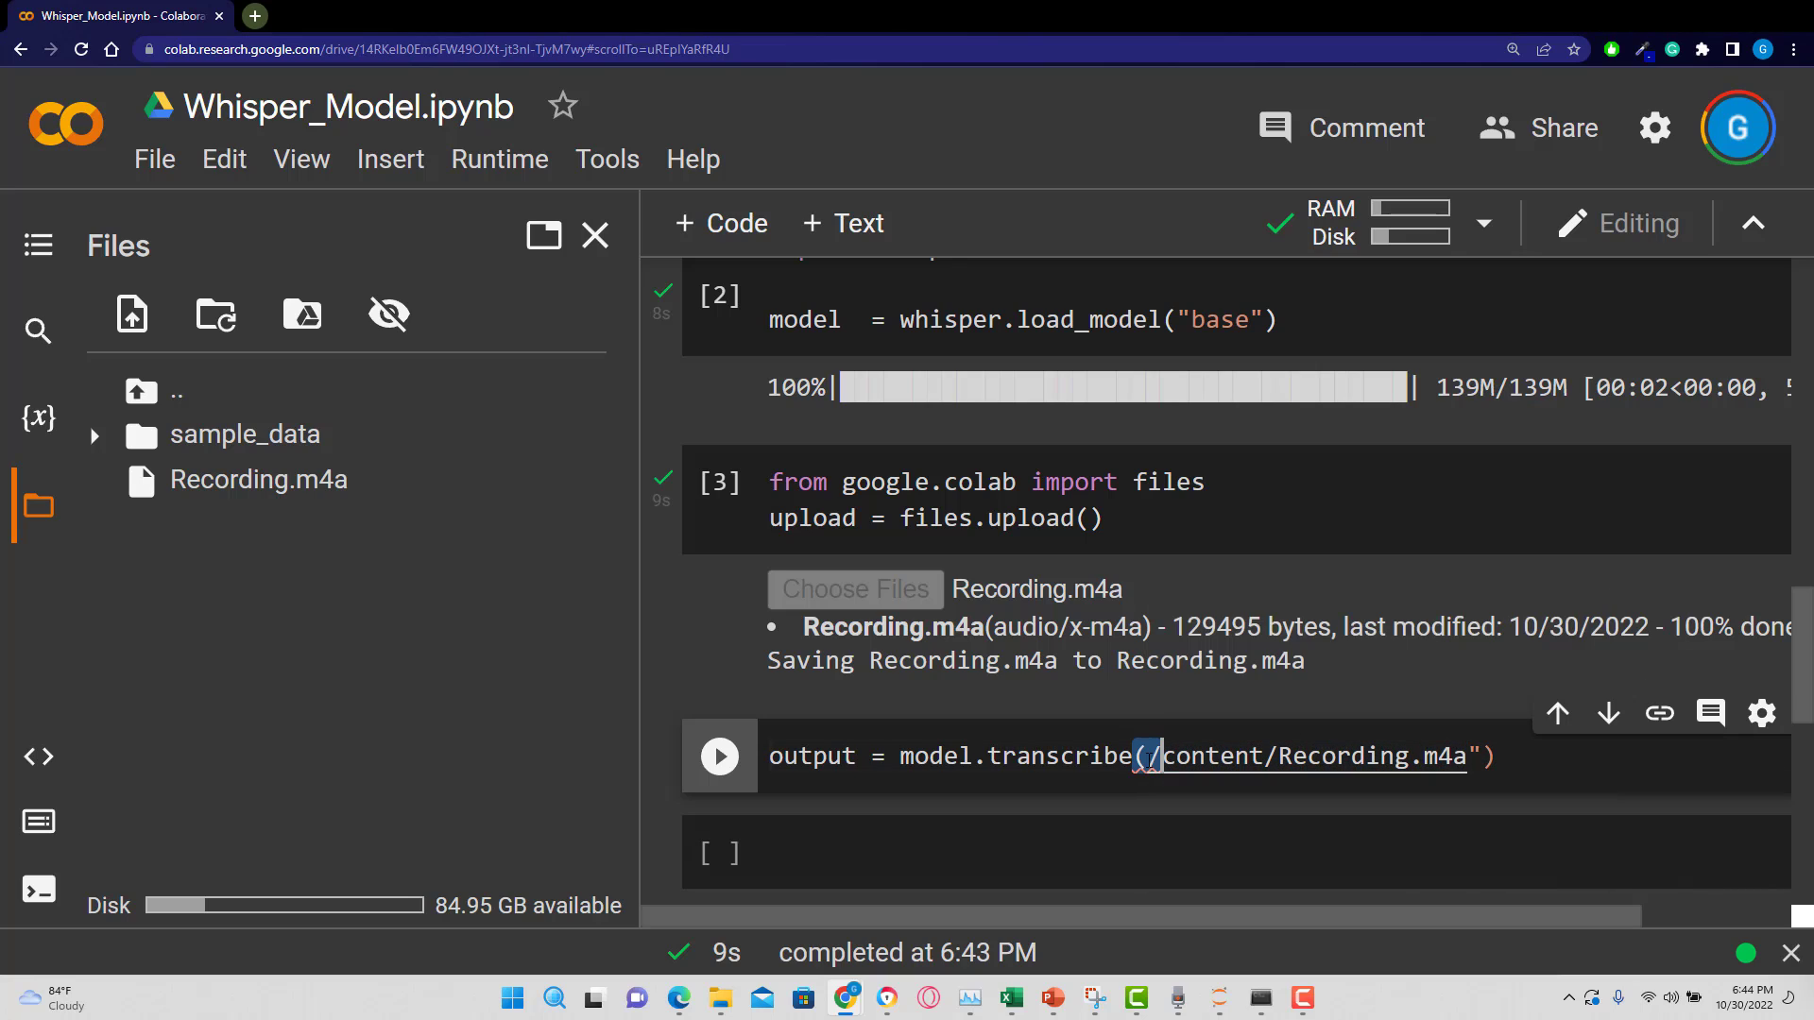
{"action": "key", "text": "Left"}
{"action": "key", "text": "Left"}
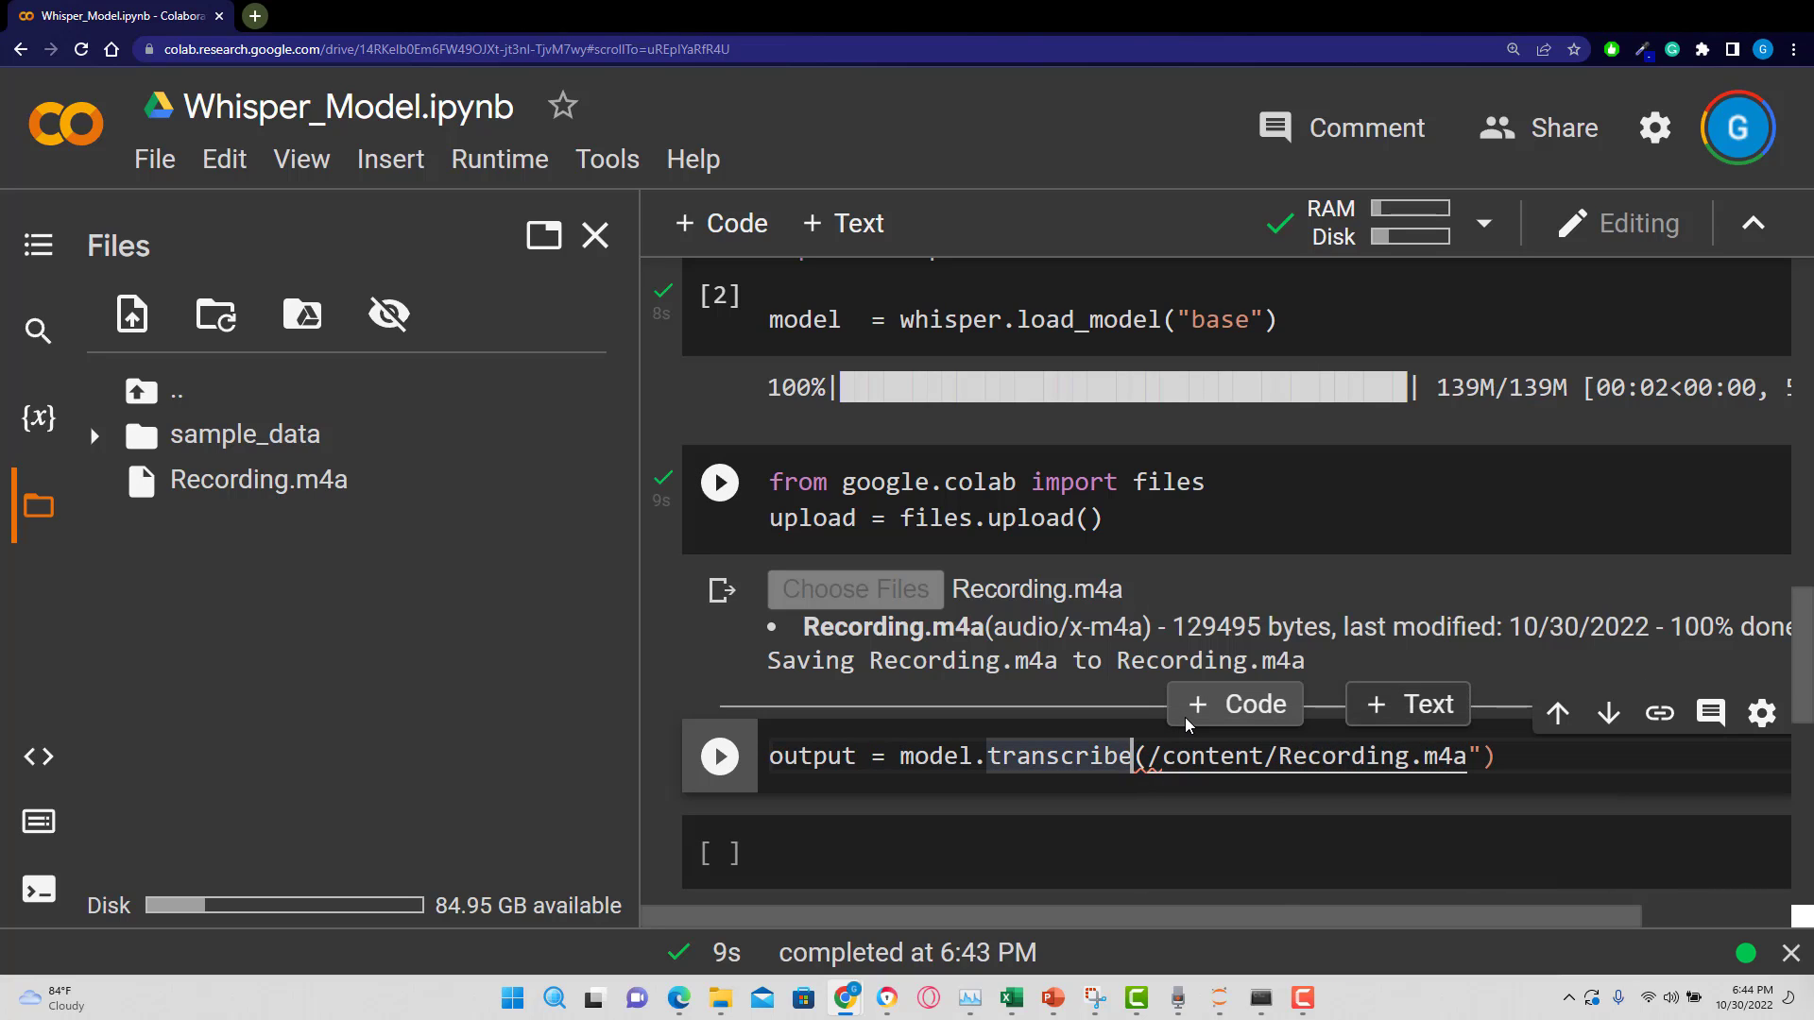
{"action": "key", "text": "Right"}
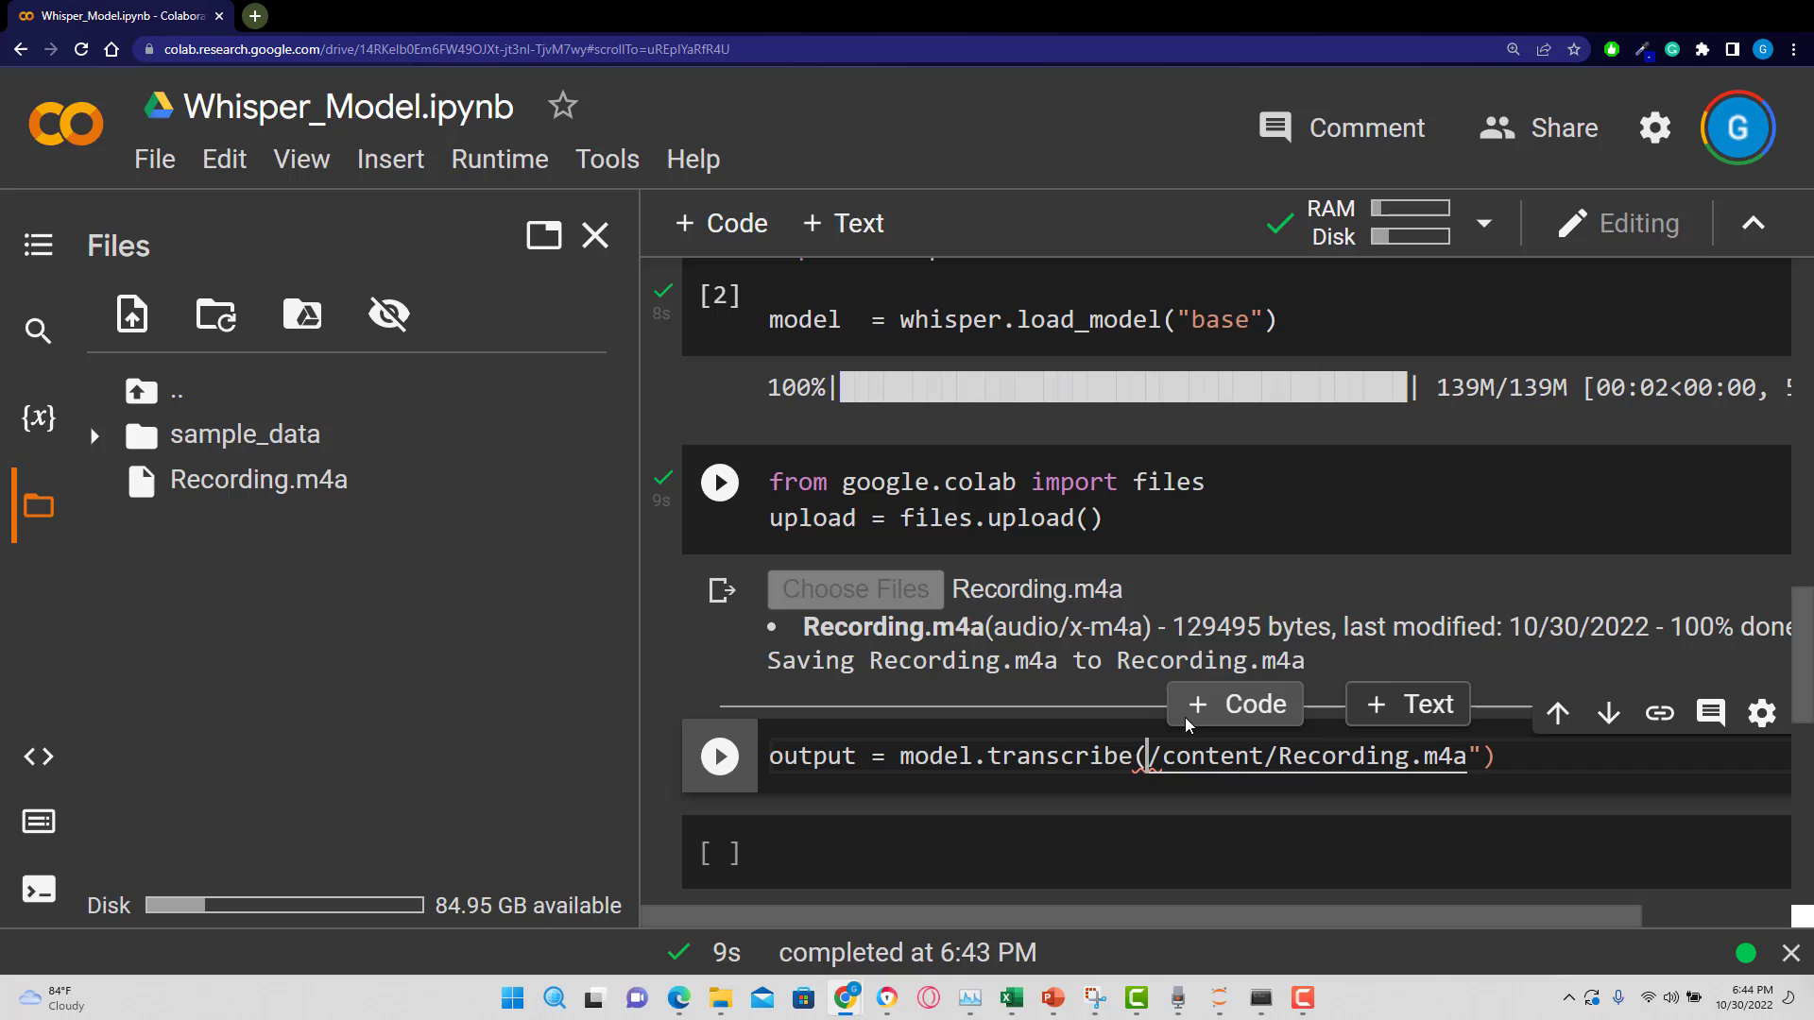
{"action": "type", "text": "\""}
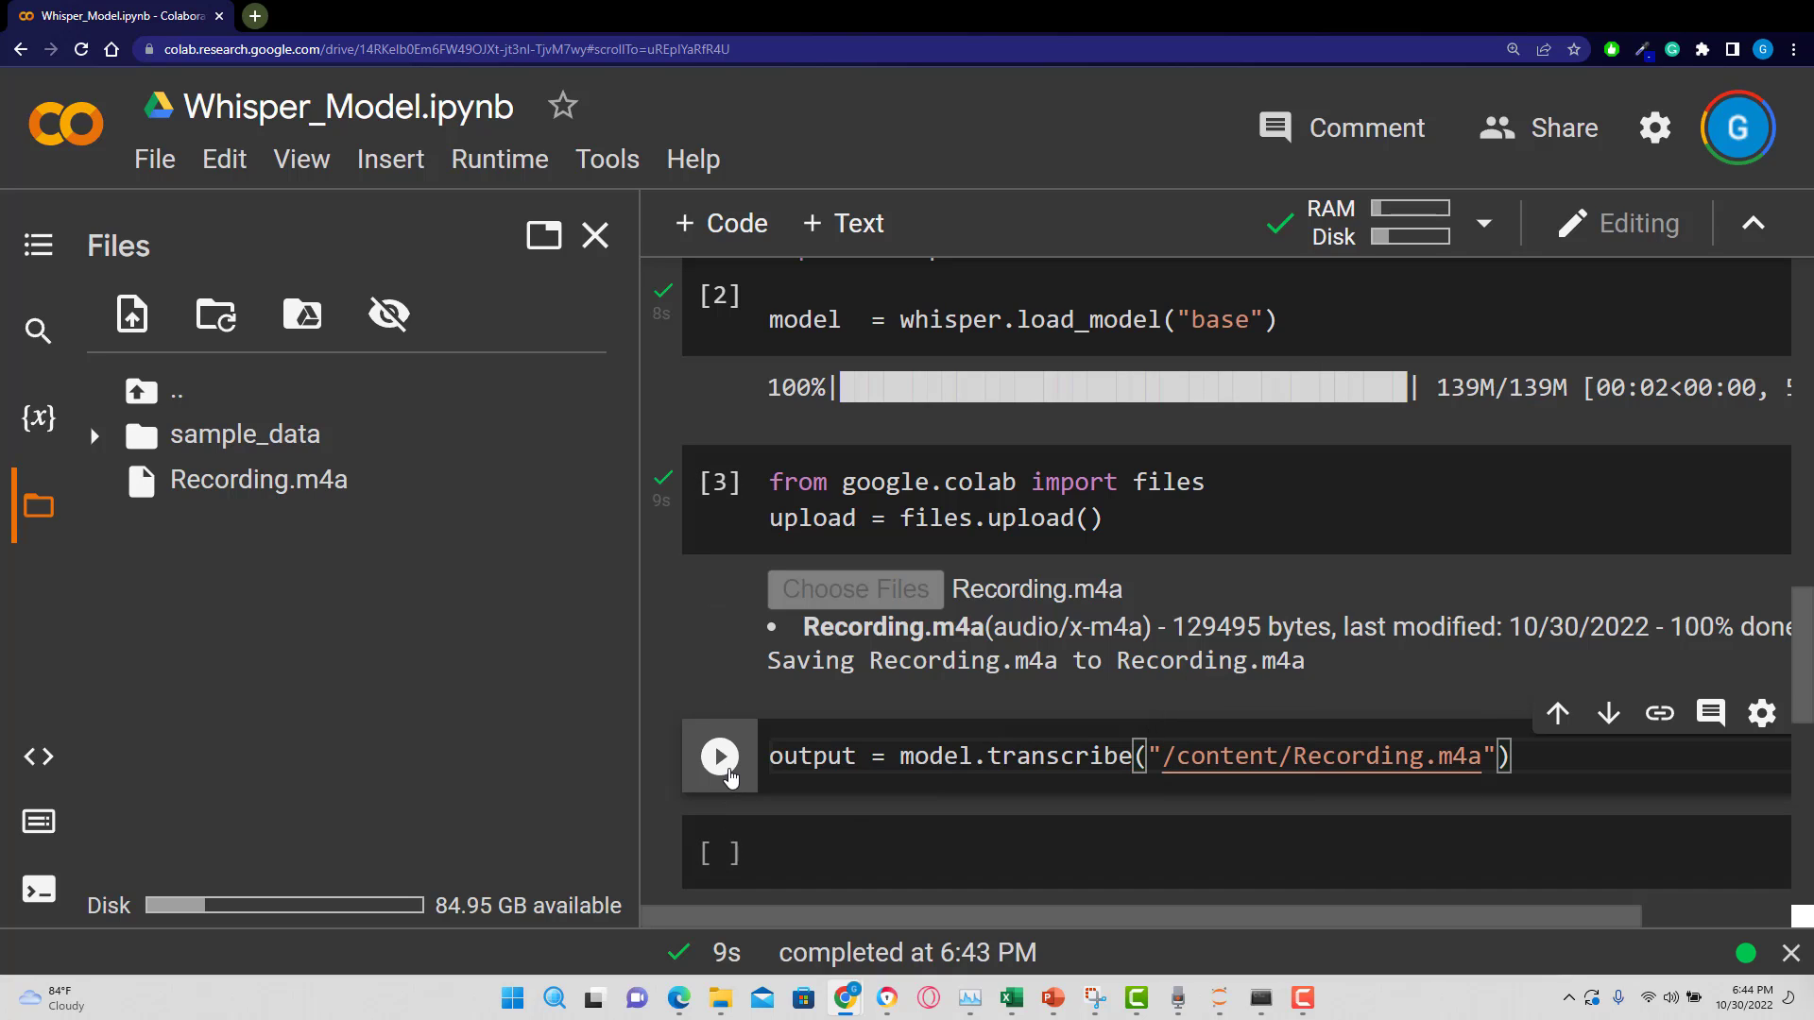
{"action": "key", "text": "shift+Return"}
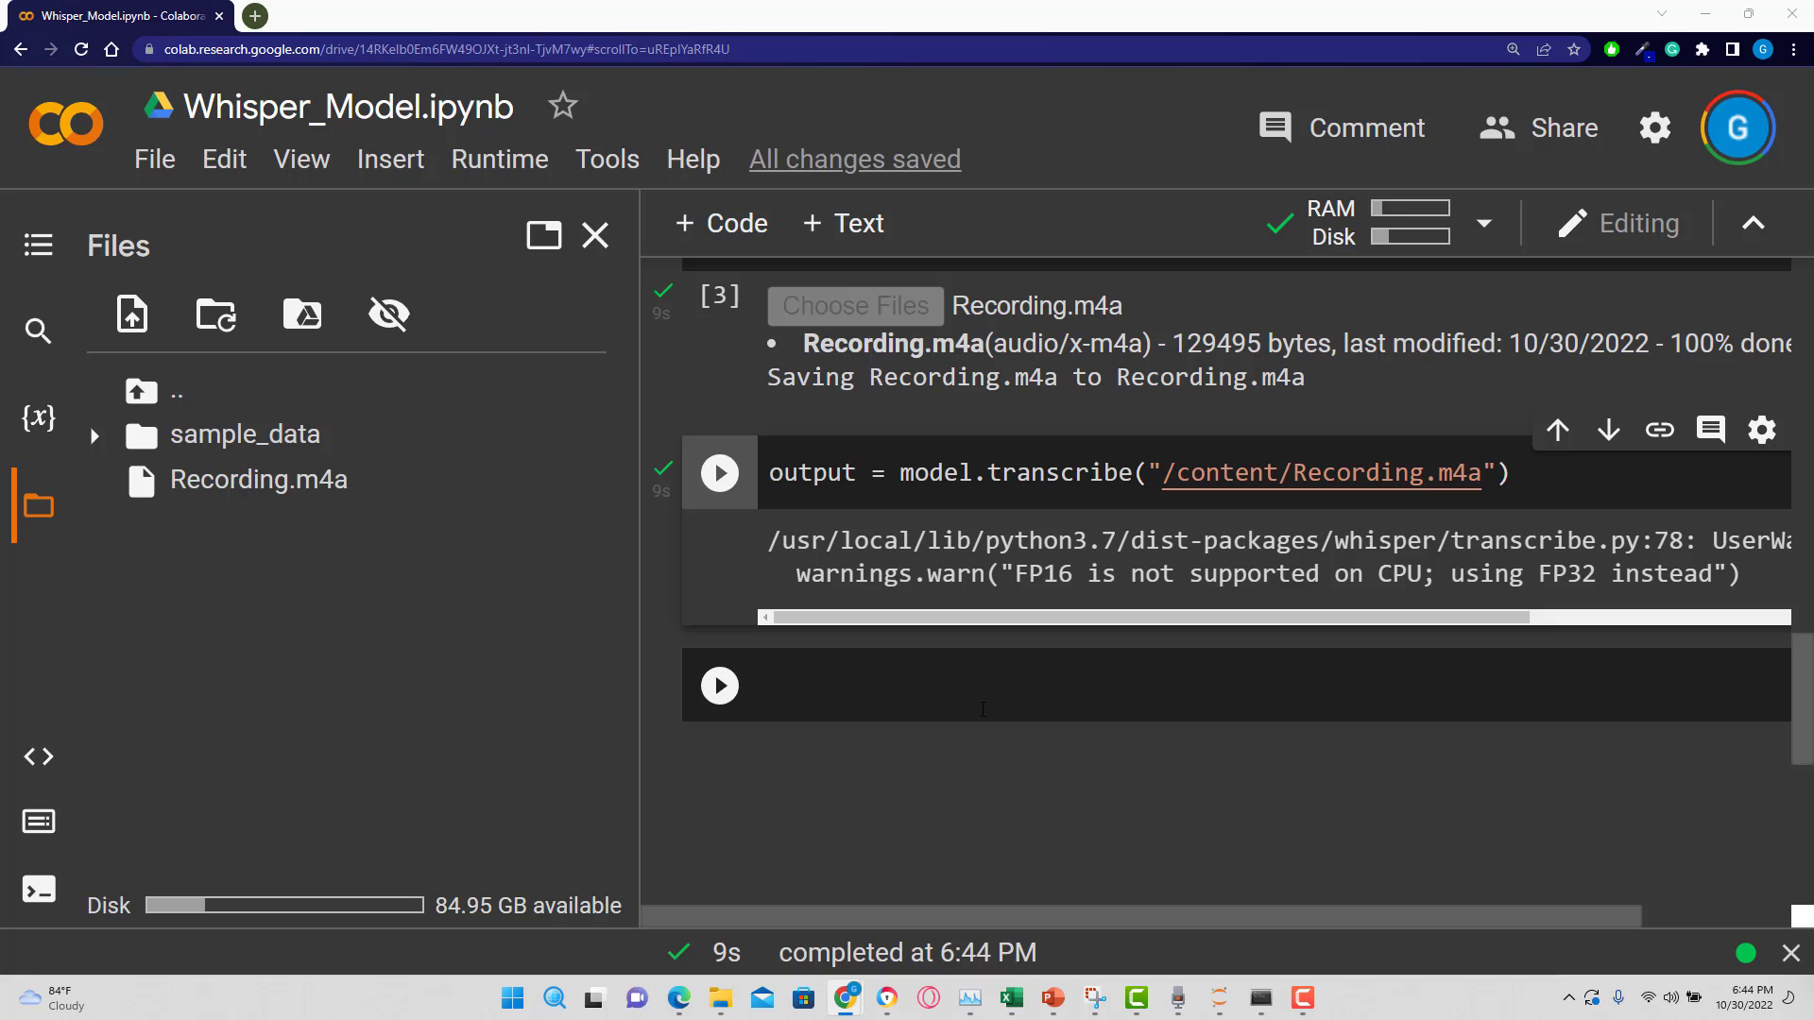
{"action": "left_click", "coordinate": [960, 701]}
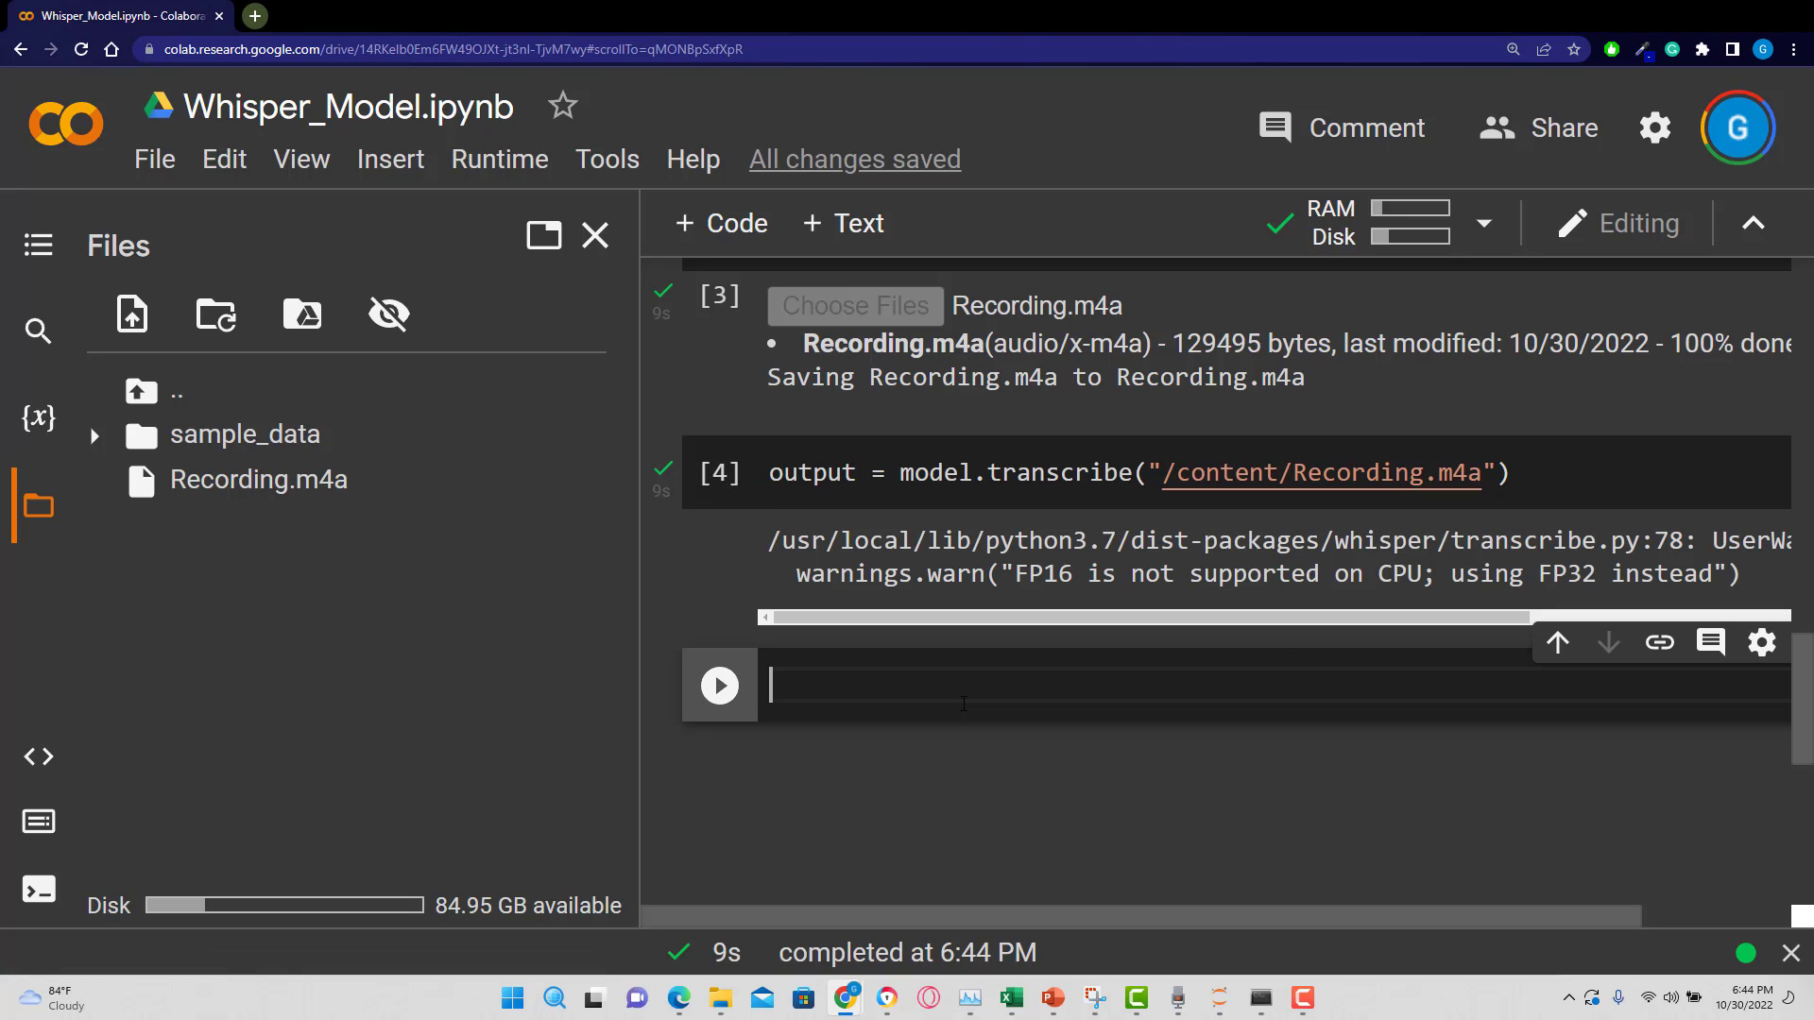
{"action": "type", "text": "output"}
{"action": "key", "text": "shift+Return"}
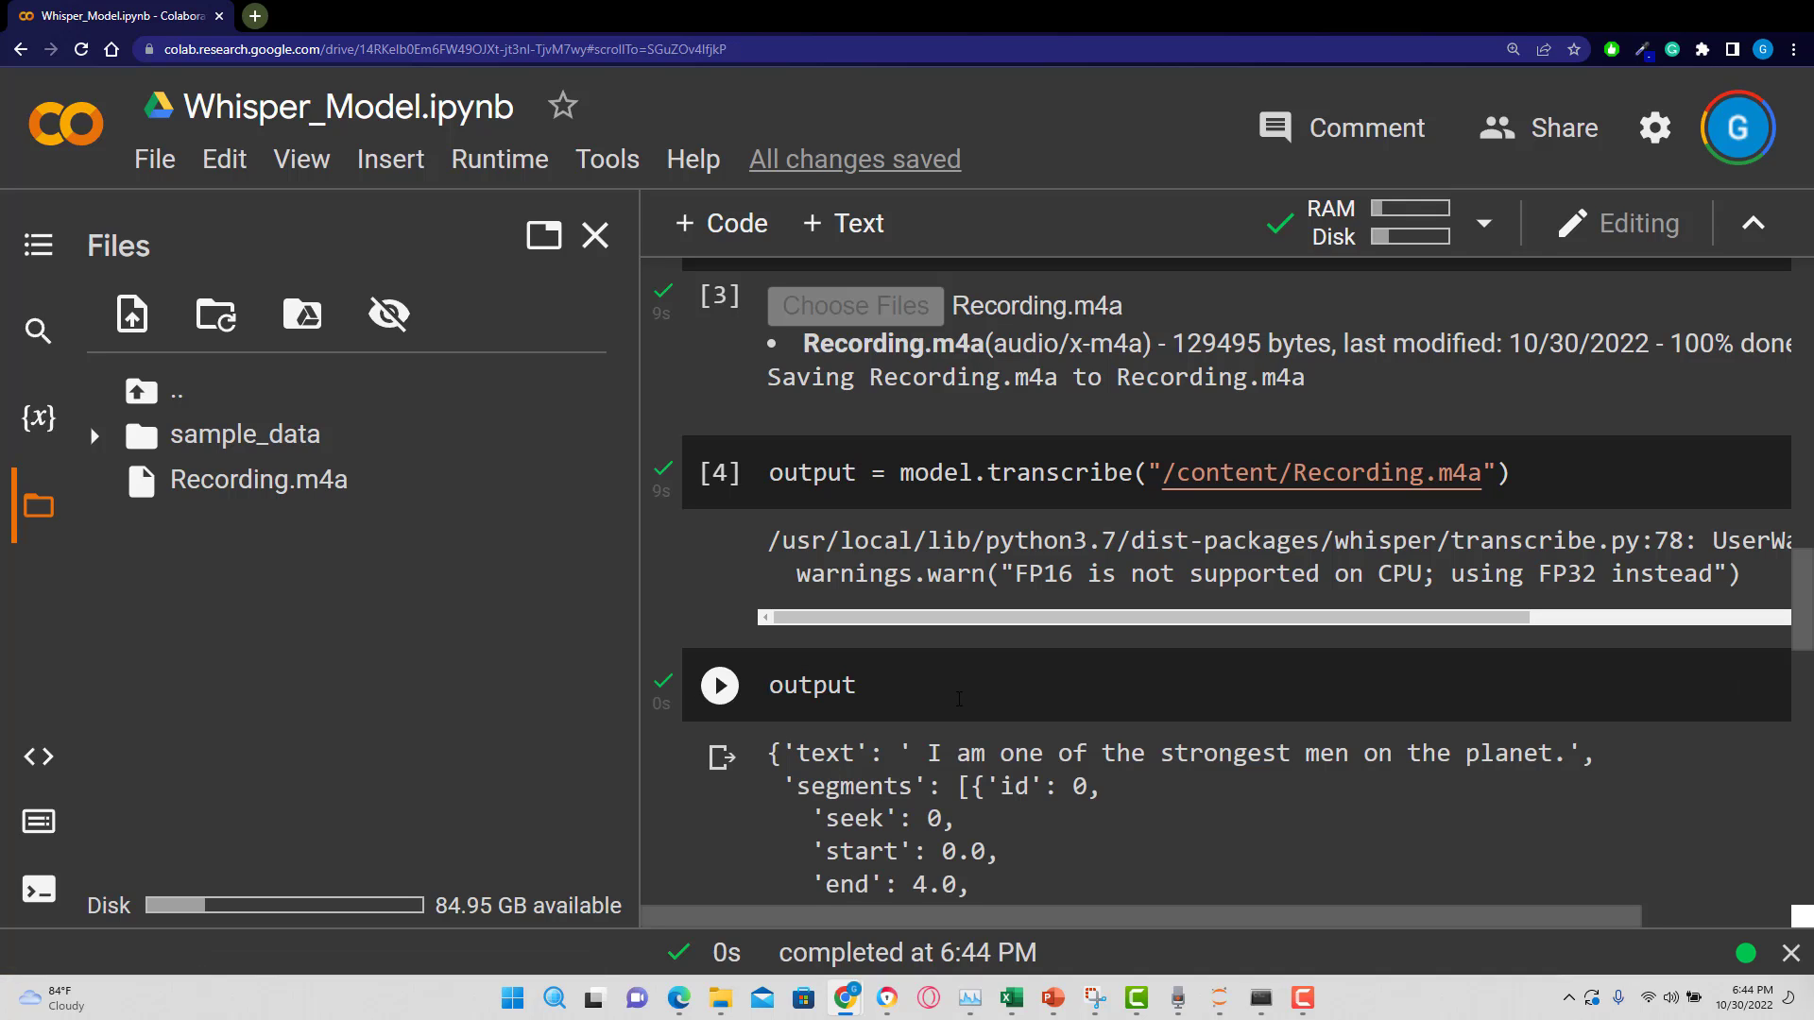
{"action": "scroll", "coordinate": [956, 670], "scroll_direction": "down", "scroll_amount": 2}
{"action": "scroll", "coordinate": [988, 640], "scroll_direction": "down", "scroll_amount": 1}
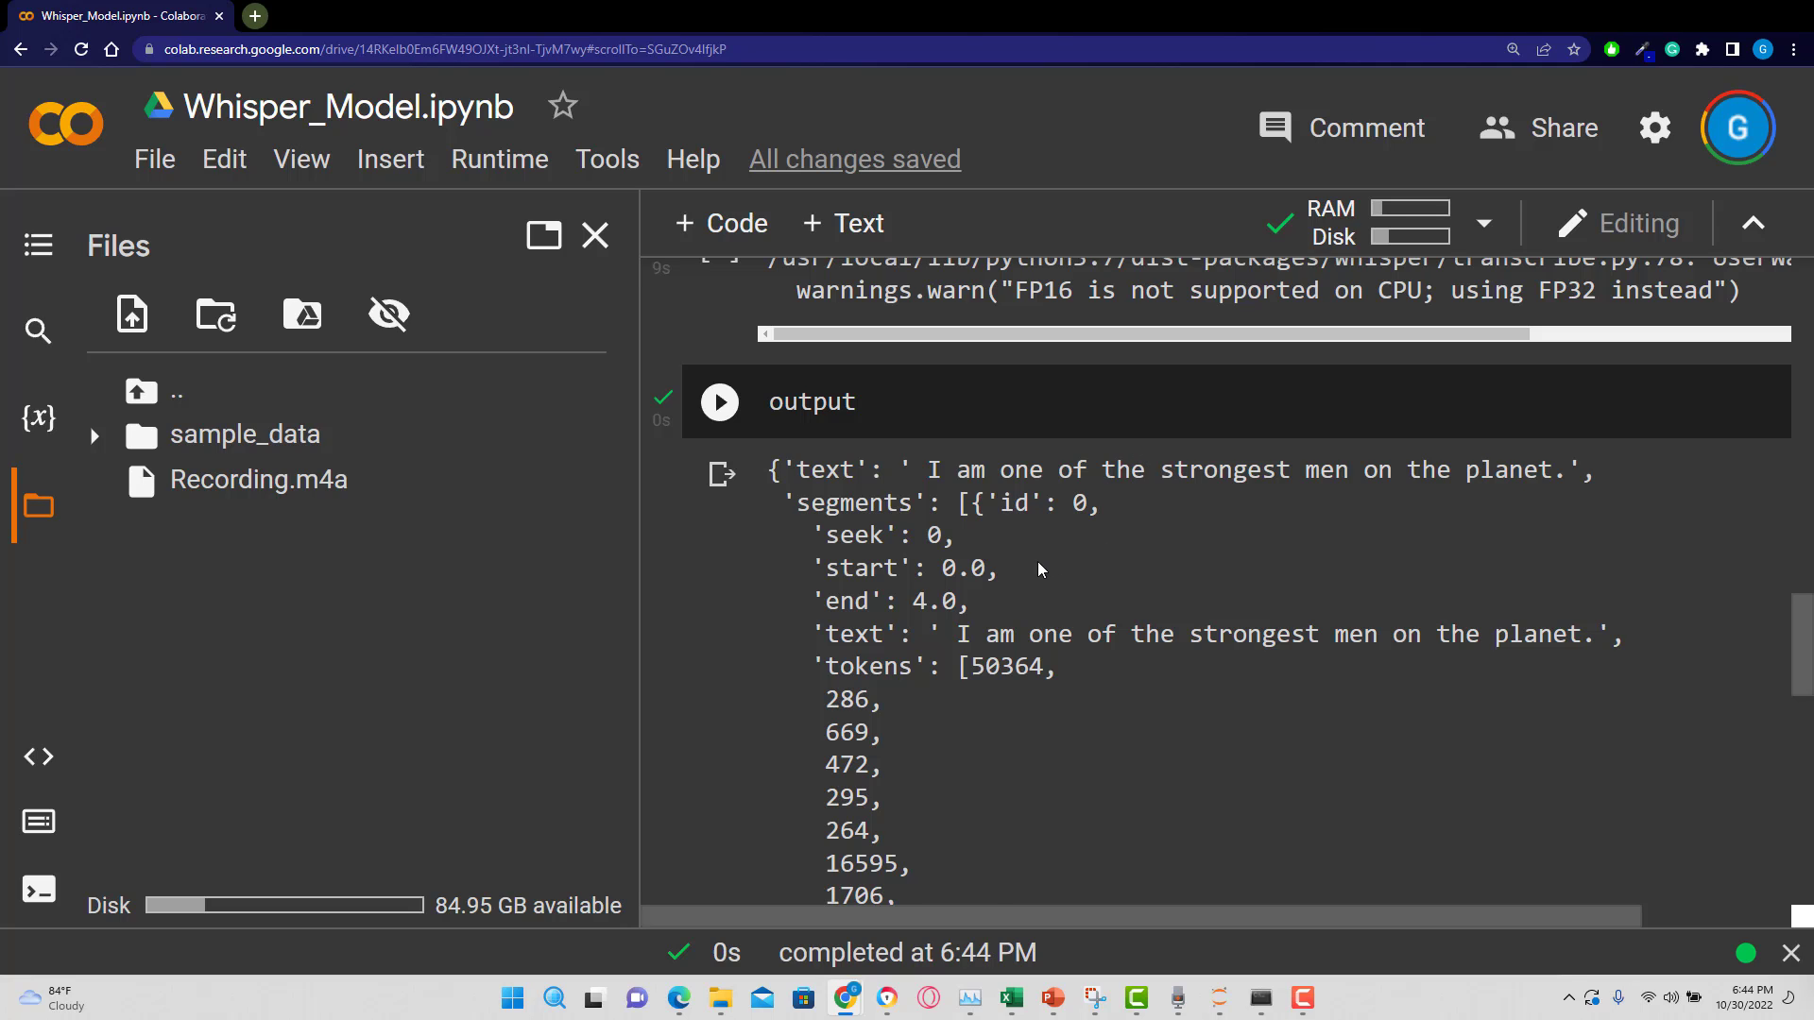
{"action": "scroll", "coordinate": [1034, 574], "scroll_direction": "down", "scroll_amount": 2}
{"action": "scroll", "coordinate": [1025, 623], "scroll_direction": "down", "scroll_amount": 1}
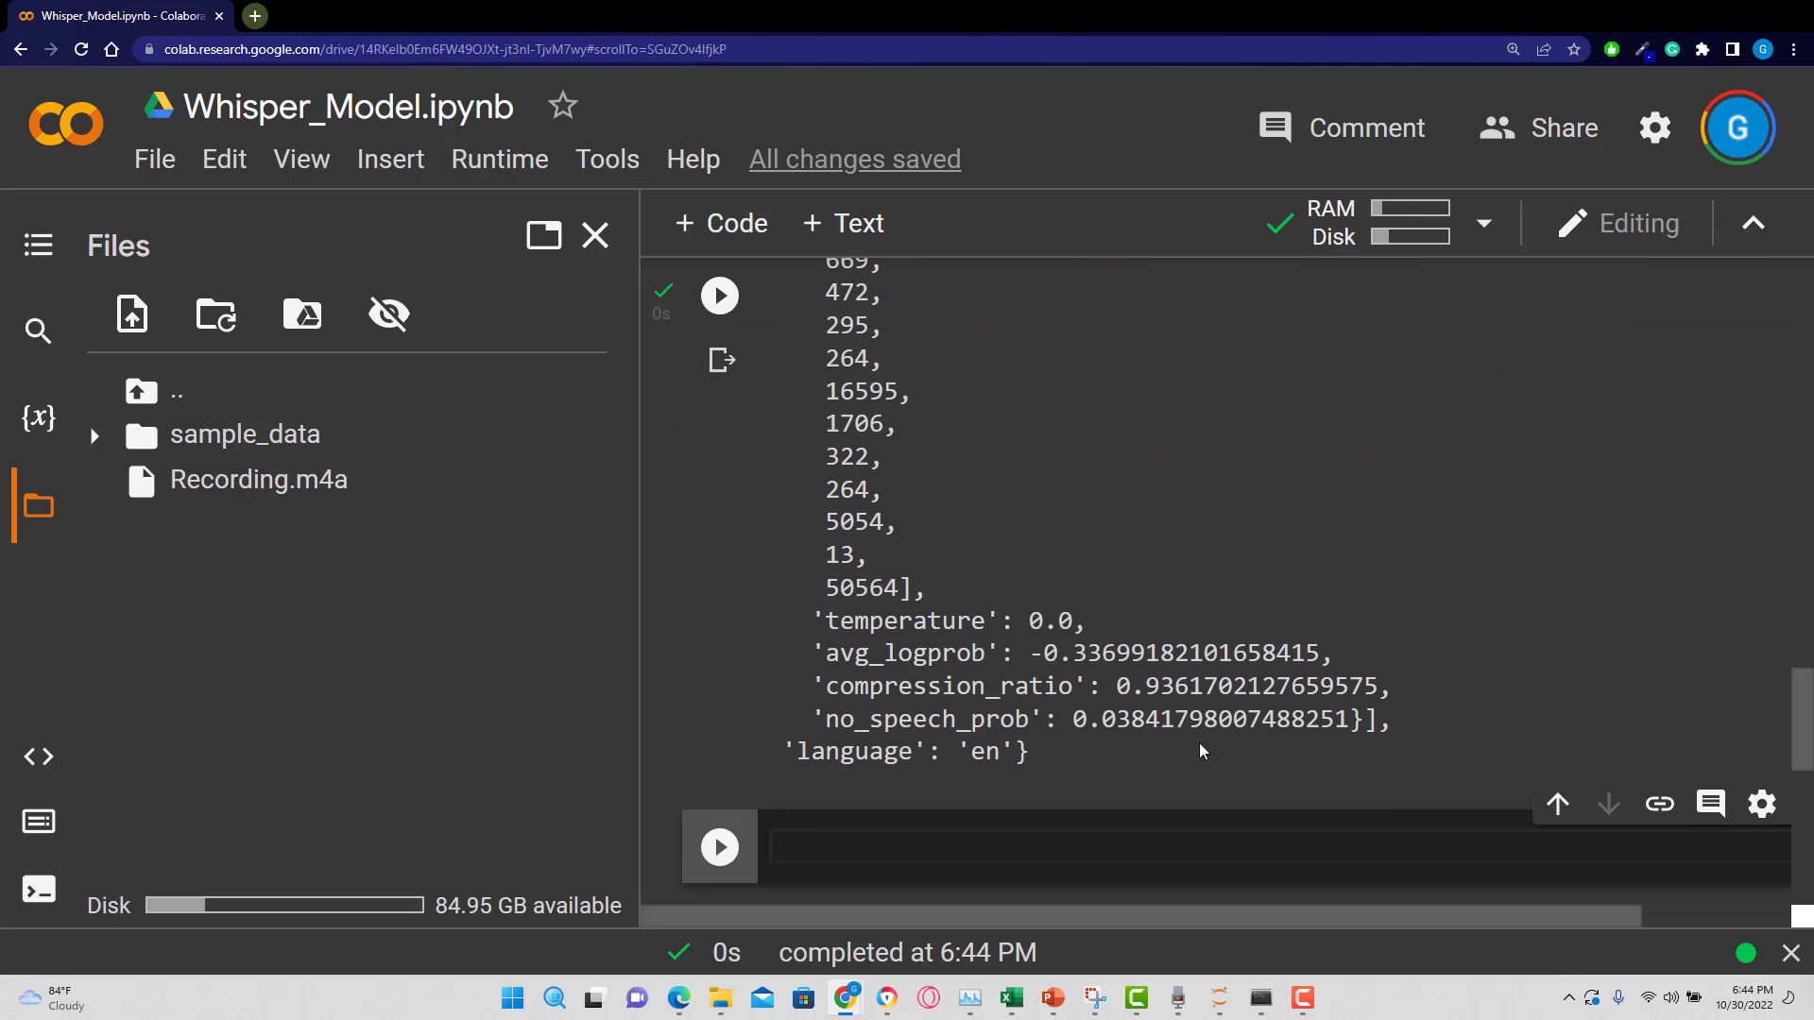
{"action": "scroll", "coordinate": [979, 709], "scroll_direction": "up", "scroll_amount": 1}
{"action": "scroll", "coordinate": [977, 708], "scroll_direction": "up", "scroll_amount": 1}
{"action": "scroll", "coordinate": [975, 706], "scroll_direction": "up", "scroll_amount": 1}
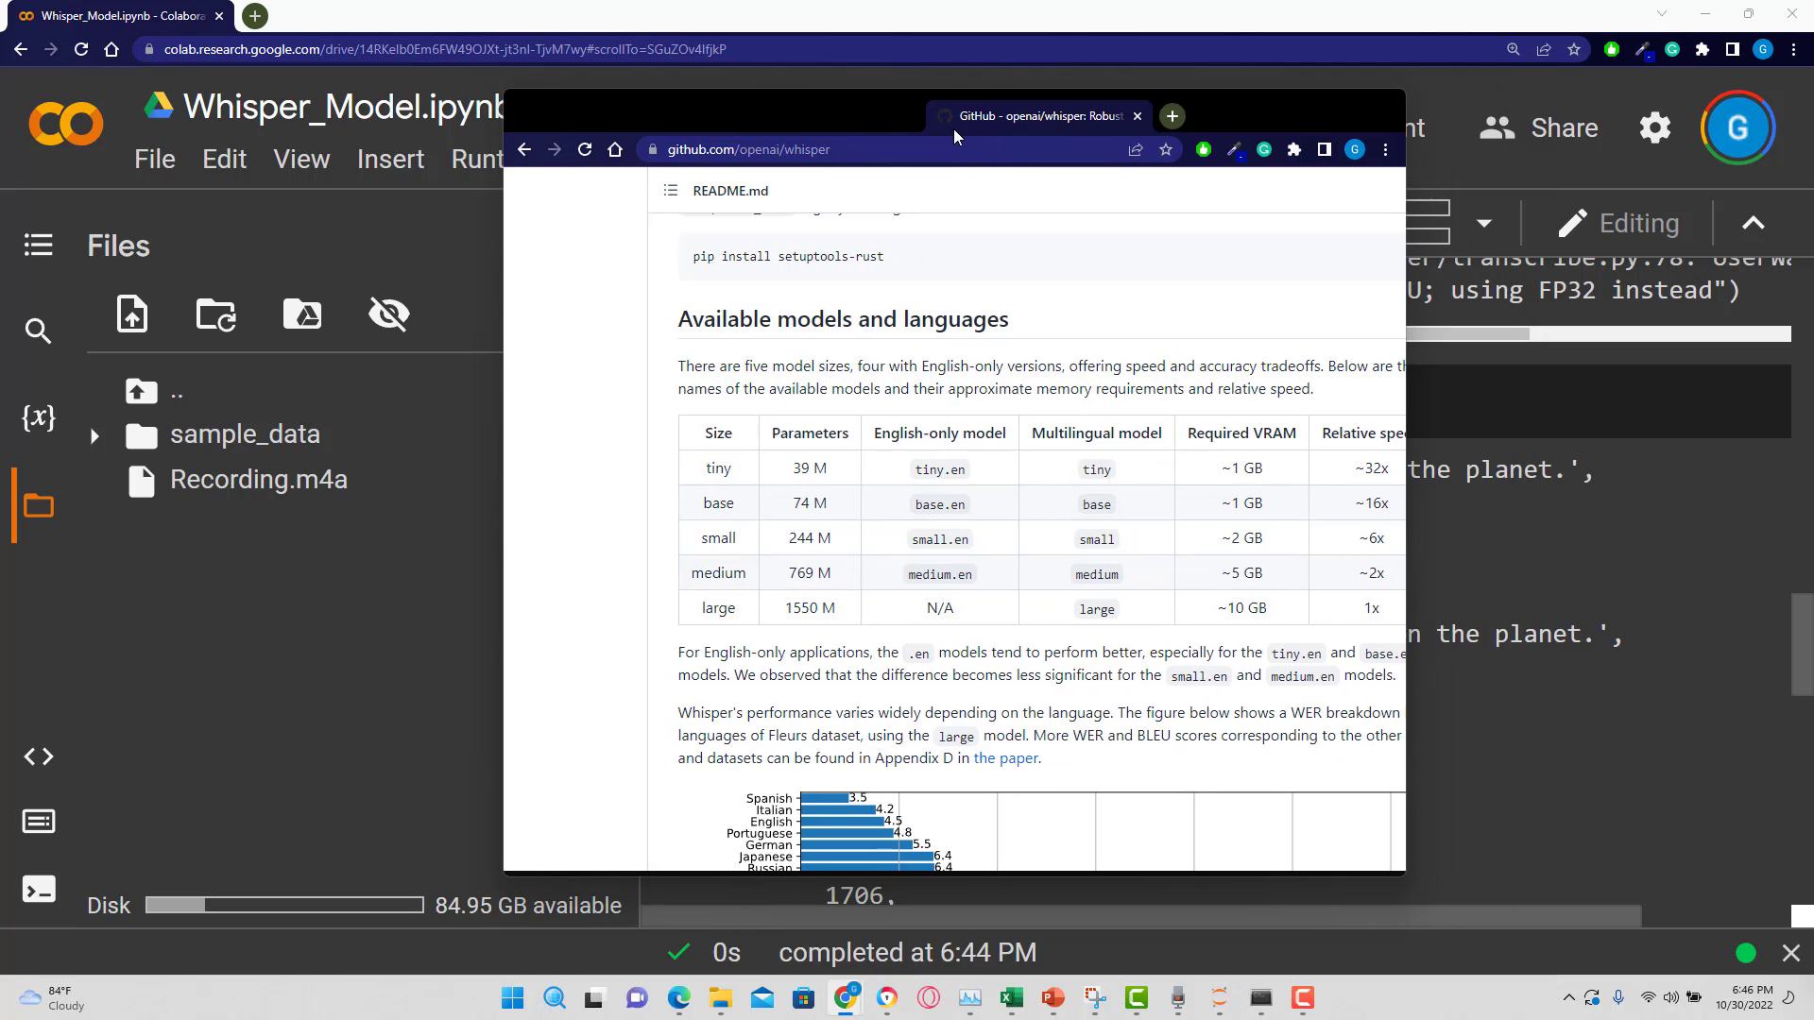
Review the README's available models and languages table, then move it aside.
{"action": "mouse_move", "coordinate": [1007, 131]}
{"action": "left_mouse_down"}
{"action": "mouse_move", "coordinate": [925, 226]}
{"action": "mouse_move", "coordinate": [1000, 222]}
{"action": "left_mouse_up"}
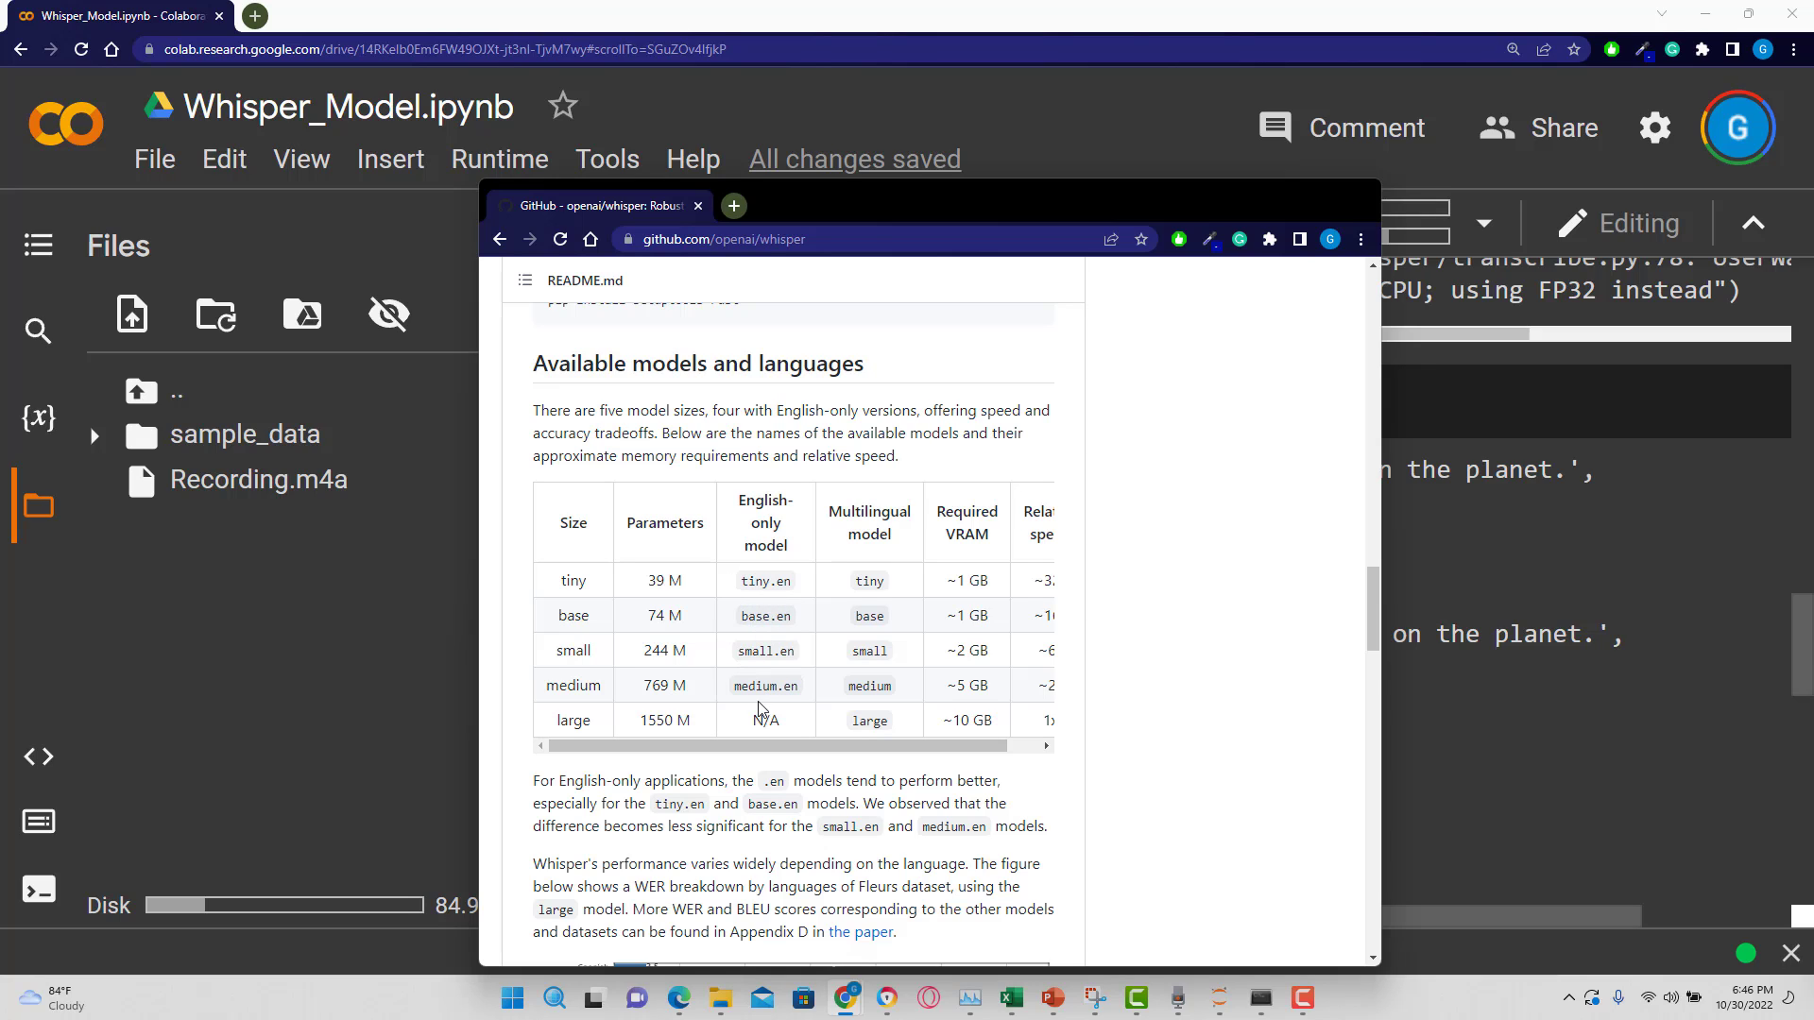
{"action": "scroll", "coordinate": [773, 752], "scroll_direction": "right", "scroll_amount": 2}
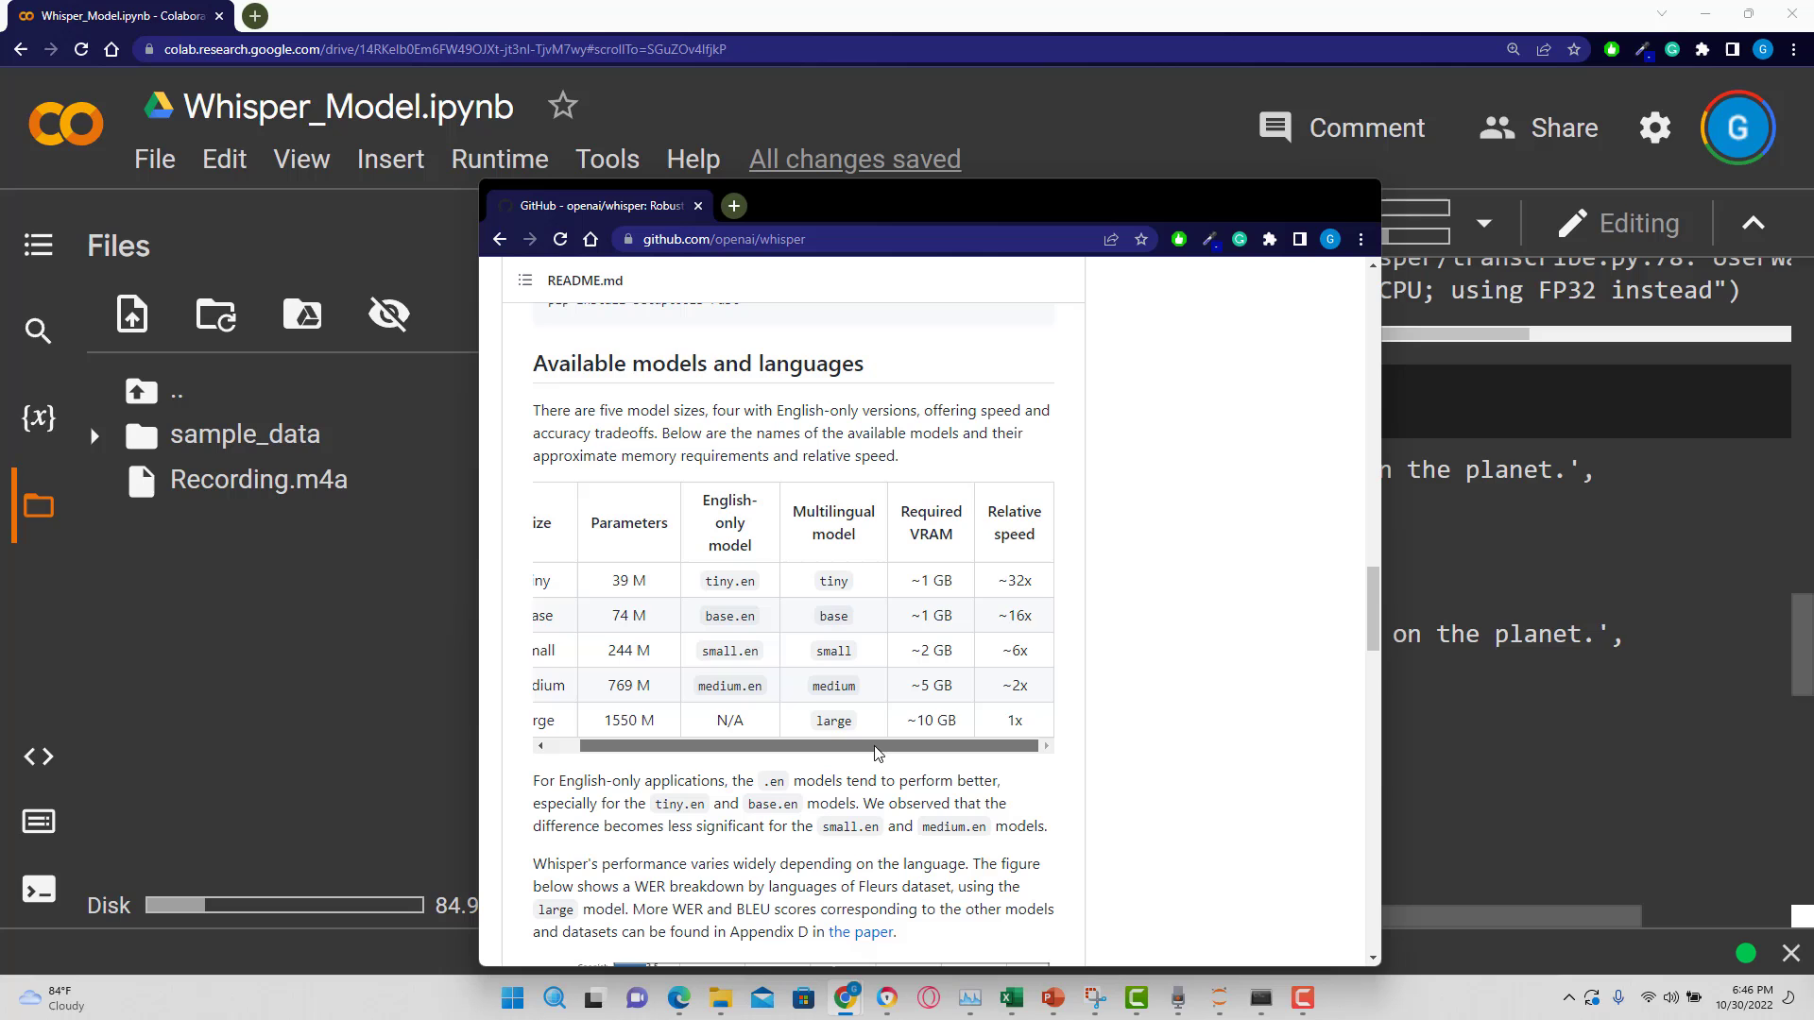
{"action": "scroll", "coordinate": [774, 757], "scroll_direction": "left", "scroll_amount": 2}
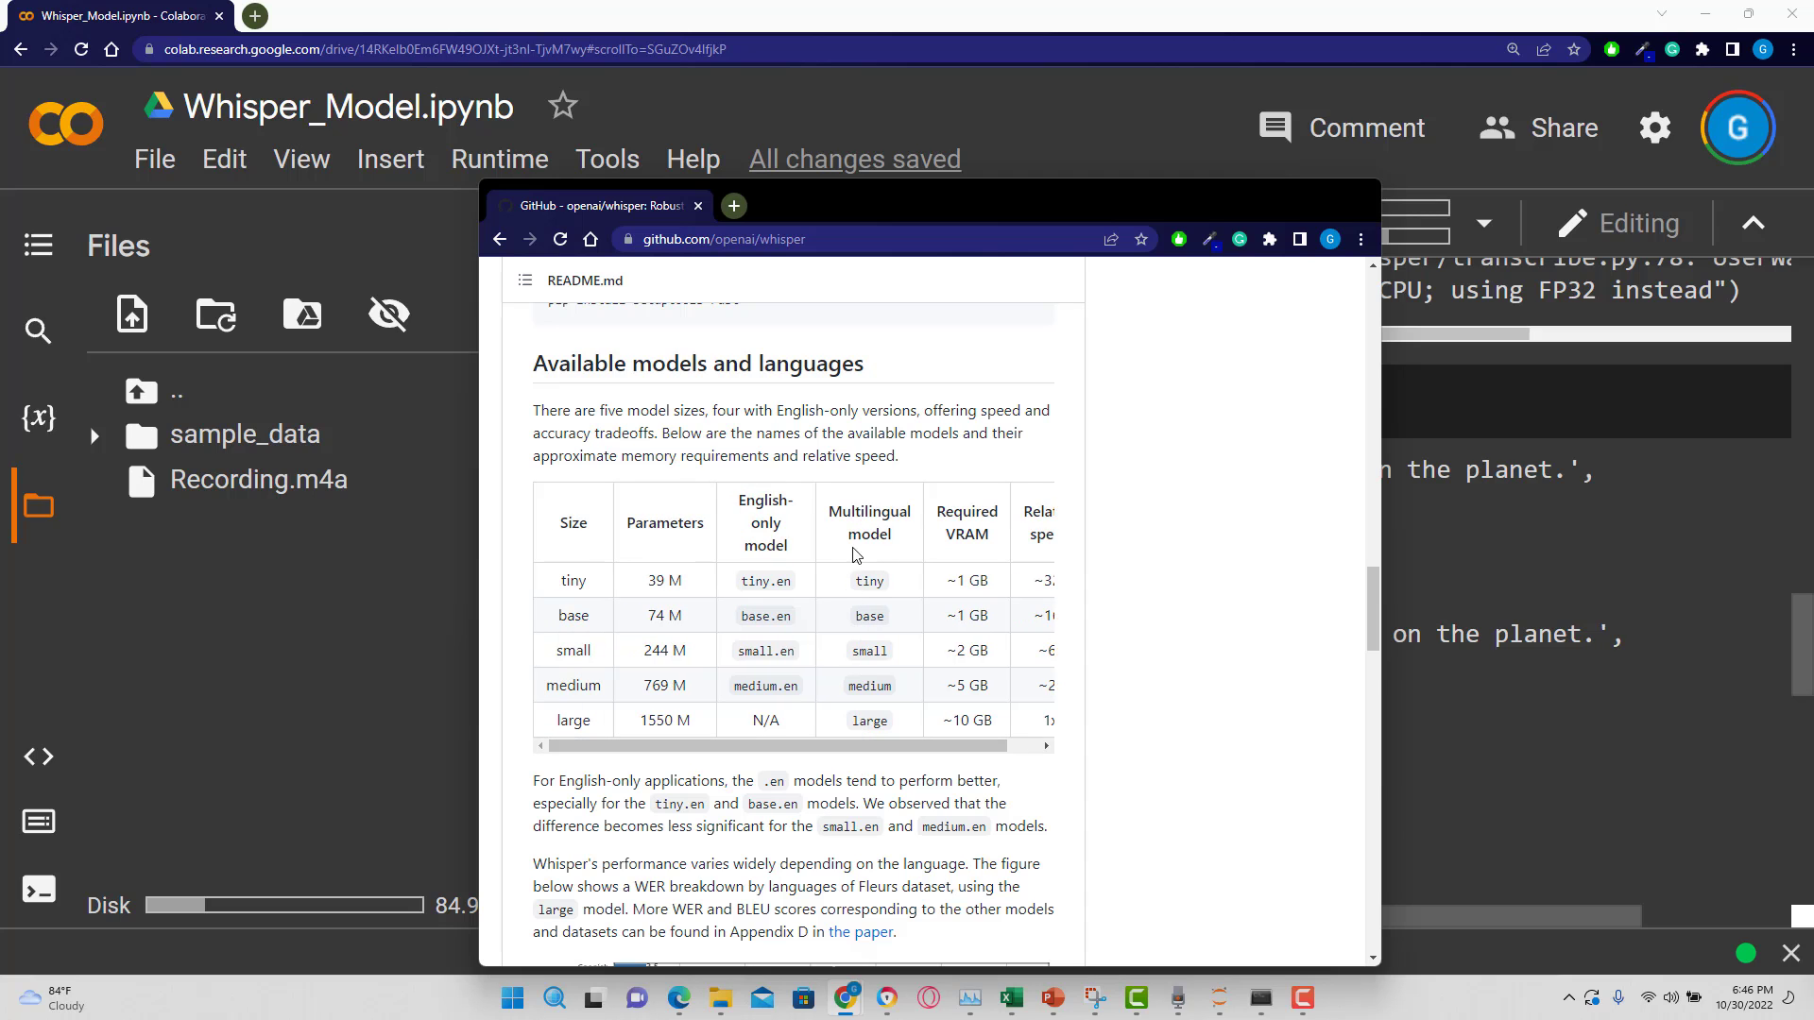
{"action": "mouse_move", "coordinate": [957, 228]}
{"action": "left_mouse_down"}
{"action": "mouse_move", "coordinate": [1492, 119]}
{"action": "mouse_move", "coordinate": [1456, 62]}
{"action": "mouse_move", "coordinate": [1692, 114]}
{"action": "mouse_move", "coordinate": [1355, 148]}
{"action": "left_mouse_up"}
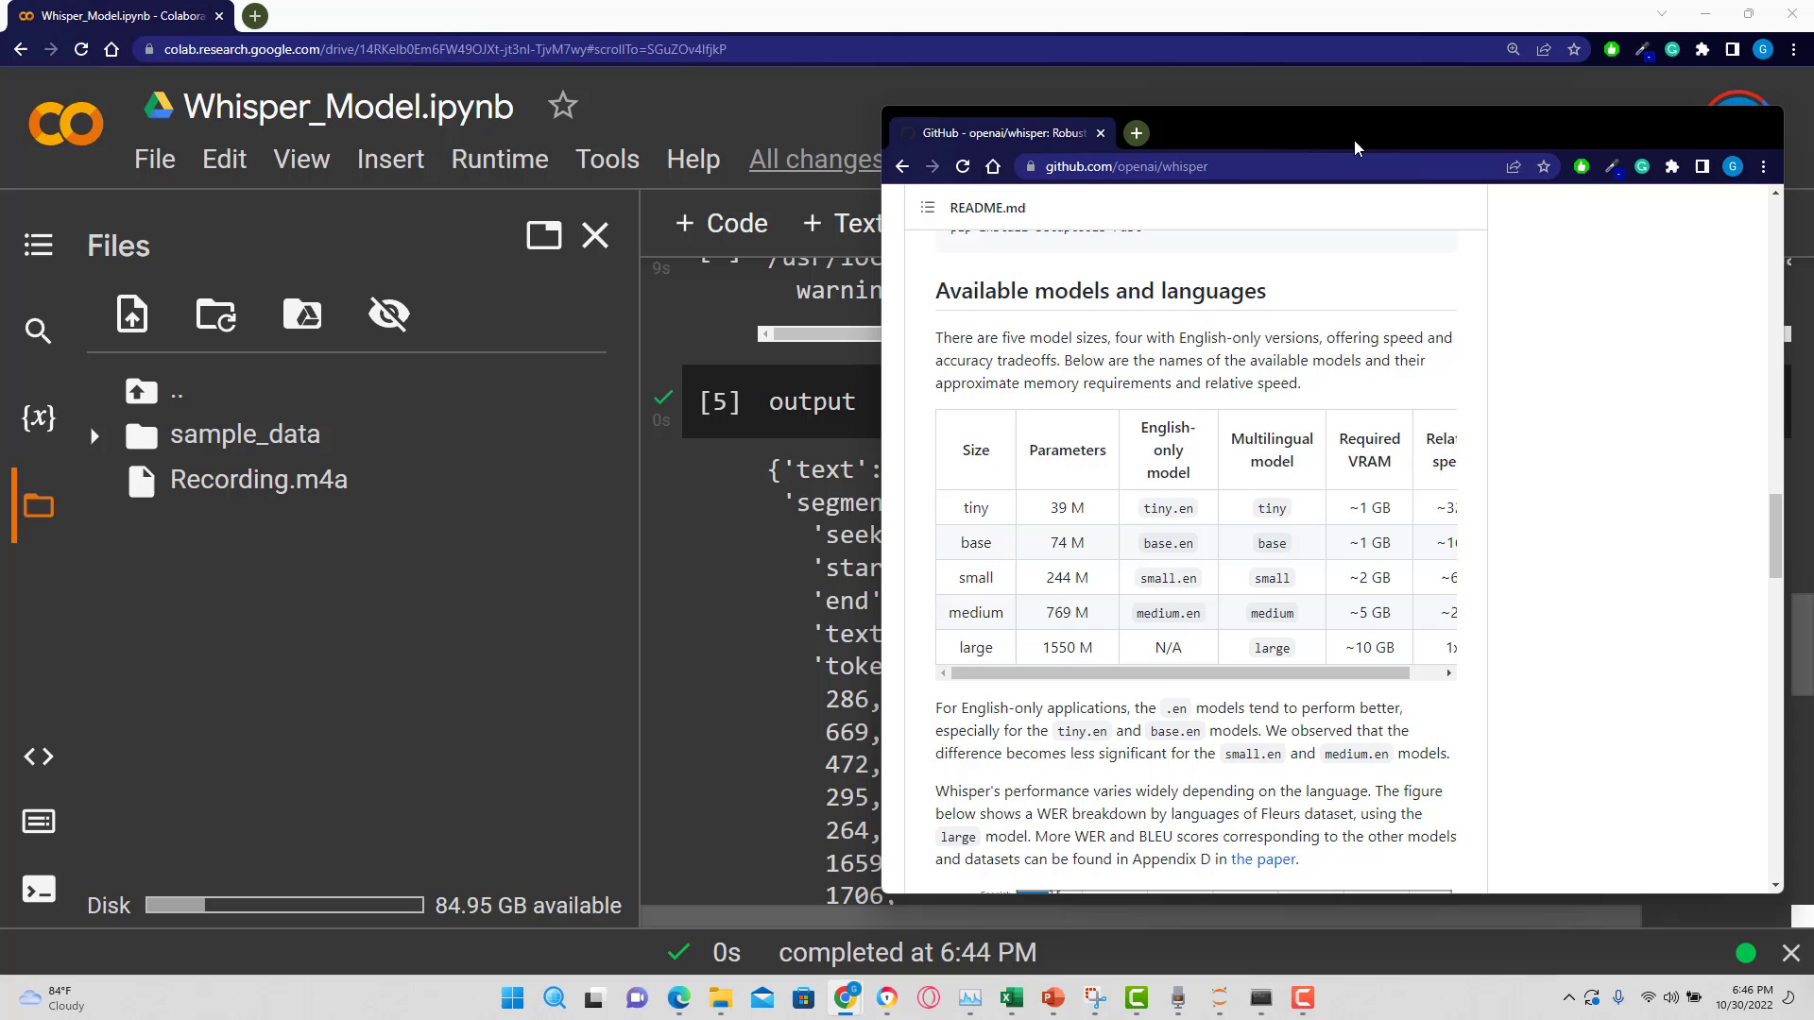
Close the GitHub window and Files panel, then show model.transcribe's parameter documentation.
{"action": "left_click", "coordinate": [1694, 477]}
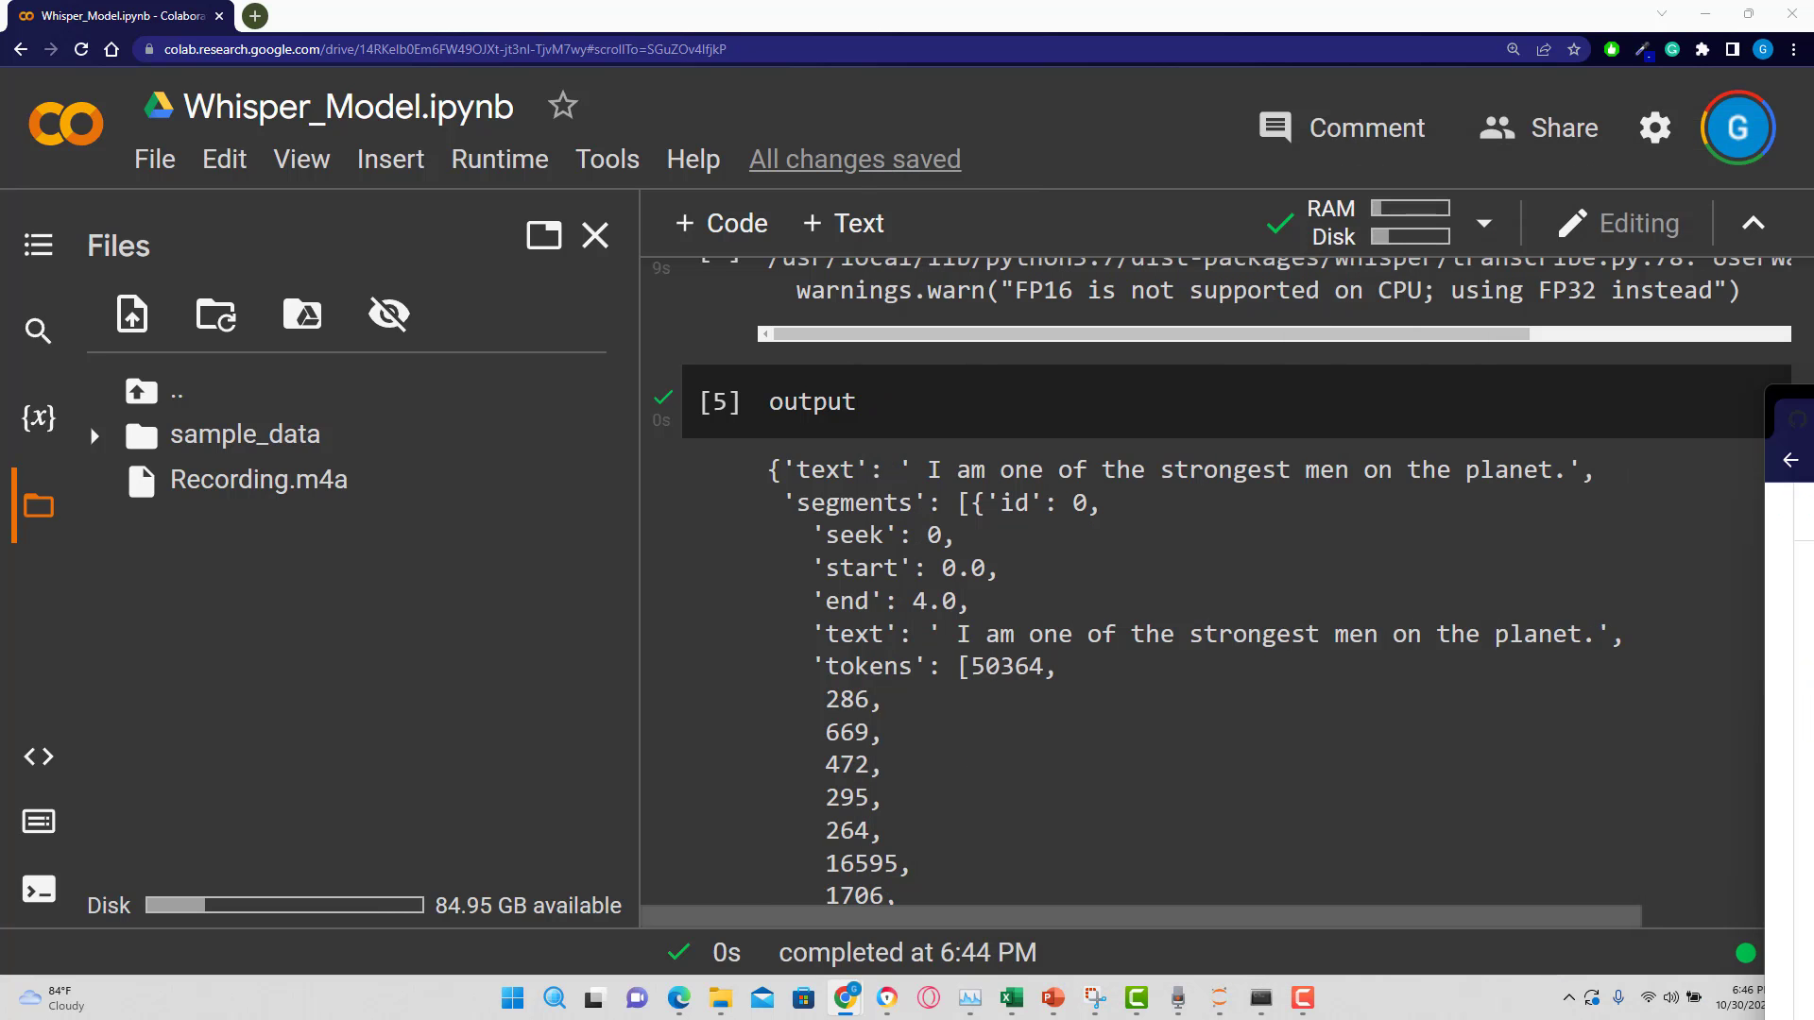
{"action": "scroll", "coordinate": [1417, 504], "scroll_direction": "up", "scroll_amount": 1}
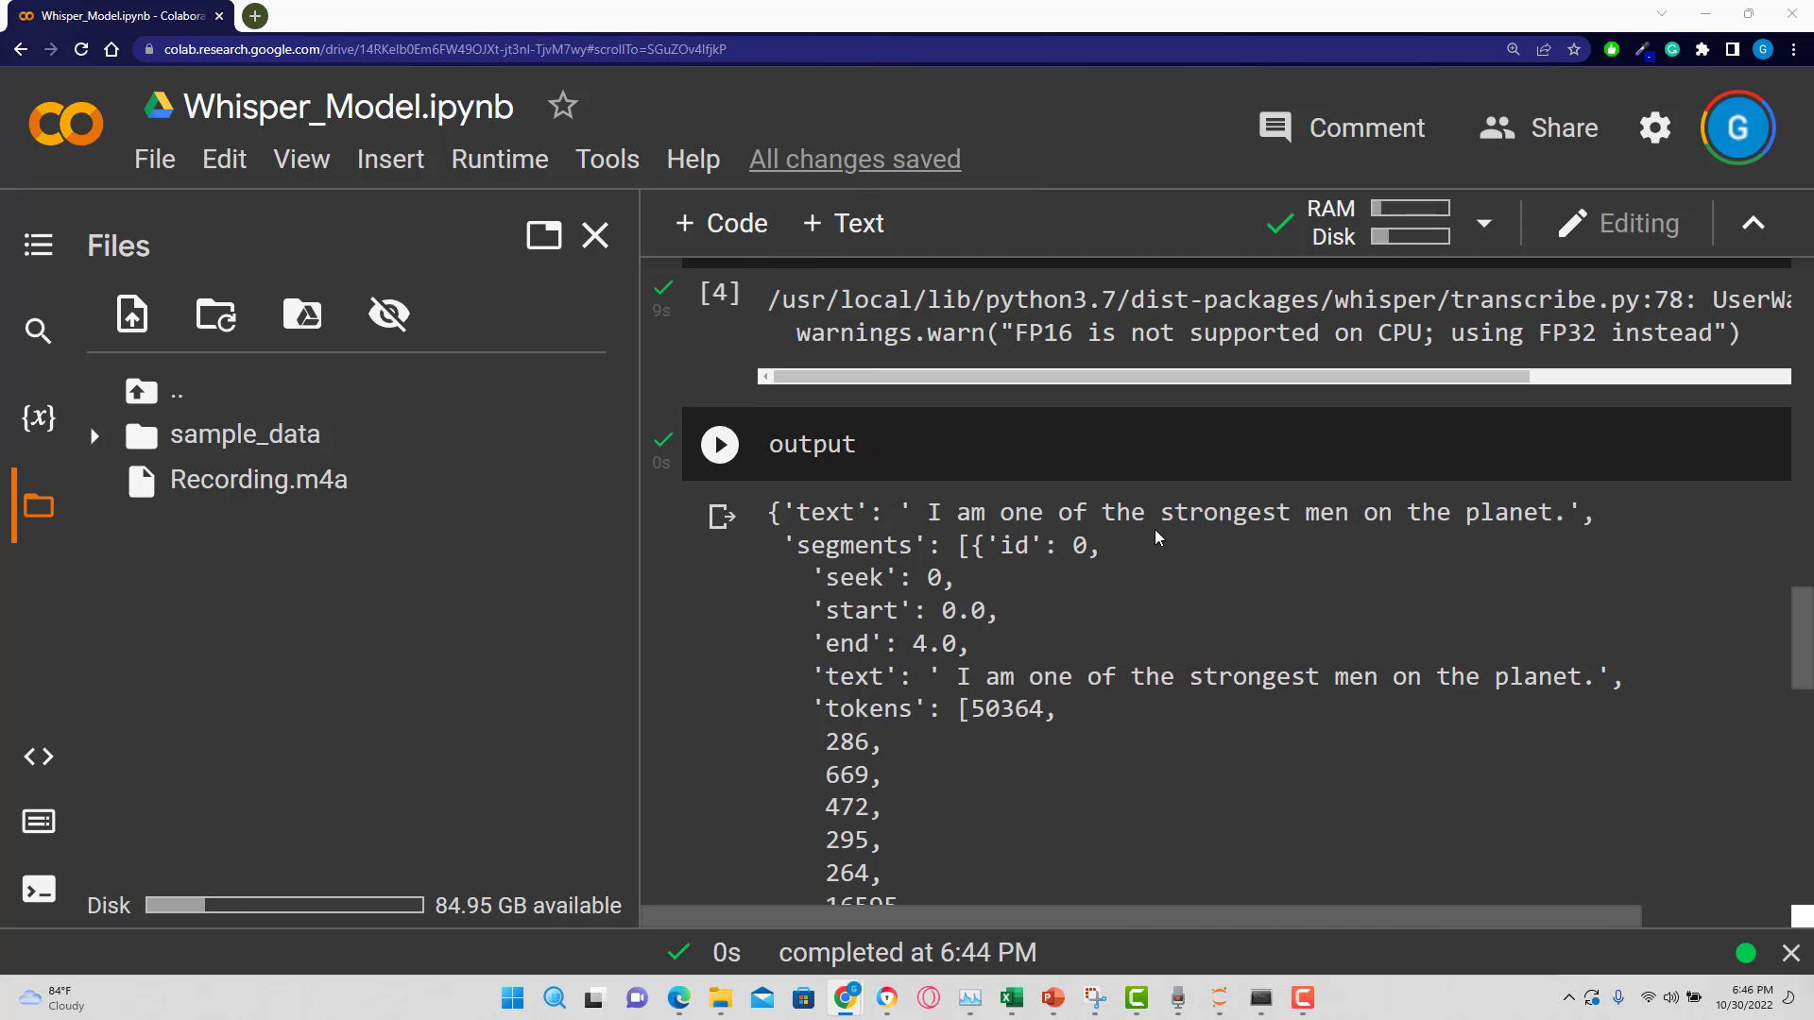
{"action": "scroll", "coordinate": [1162, 530], "scroll_direction": "up", "scroll_amount": 2}
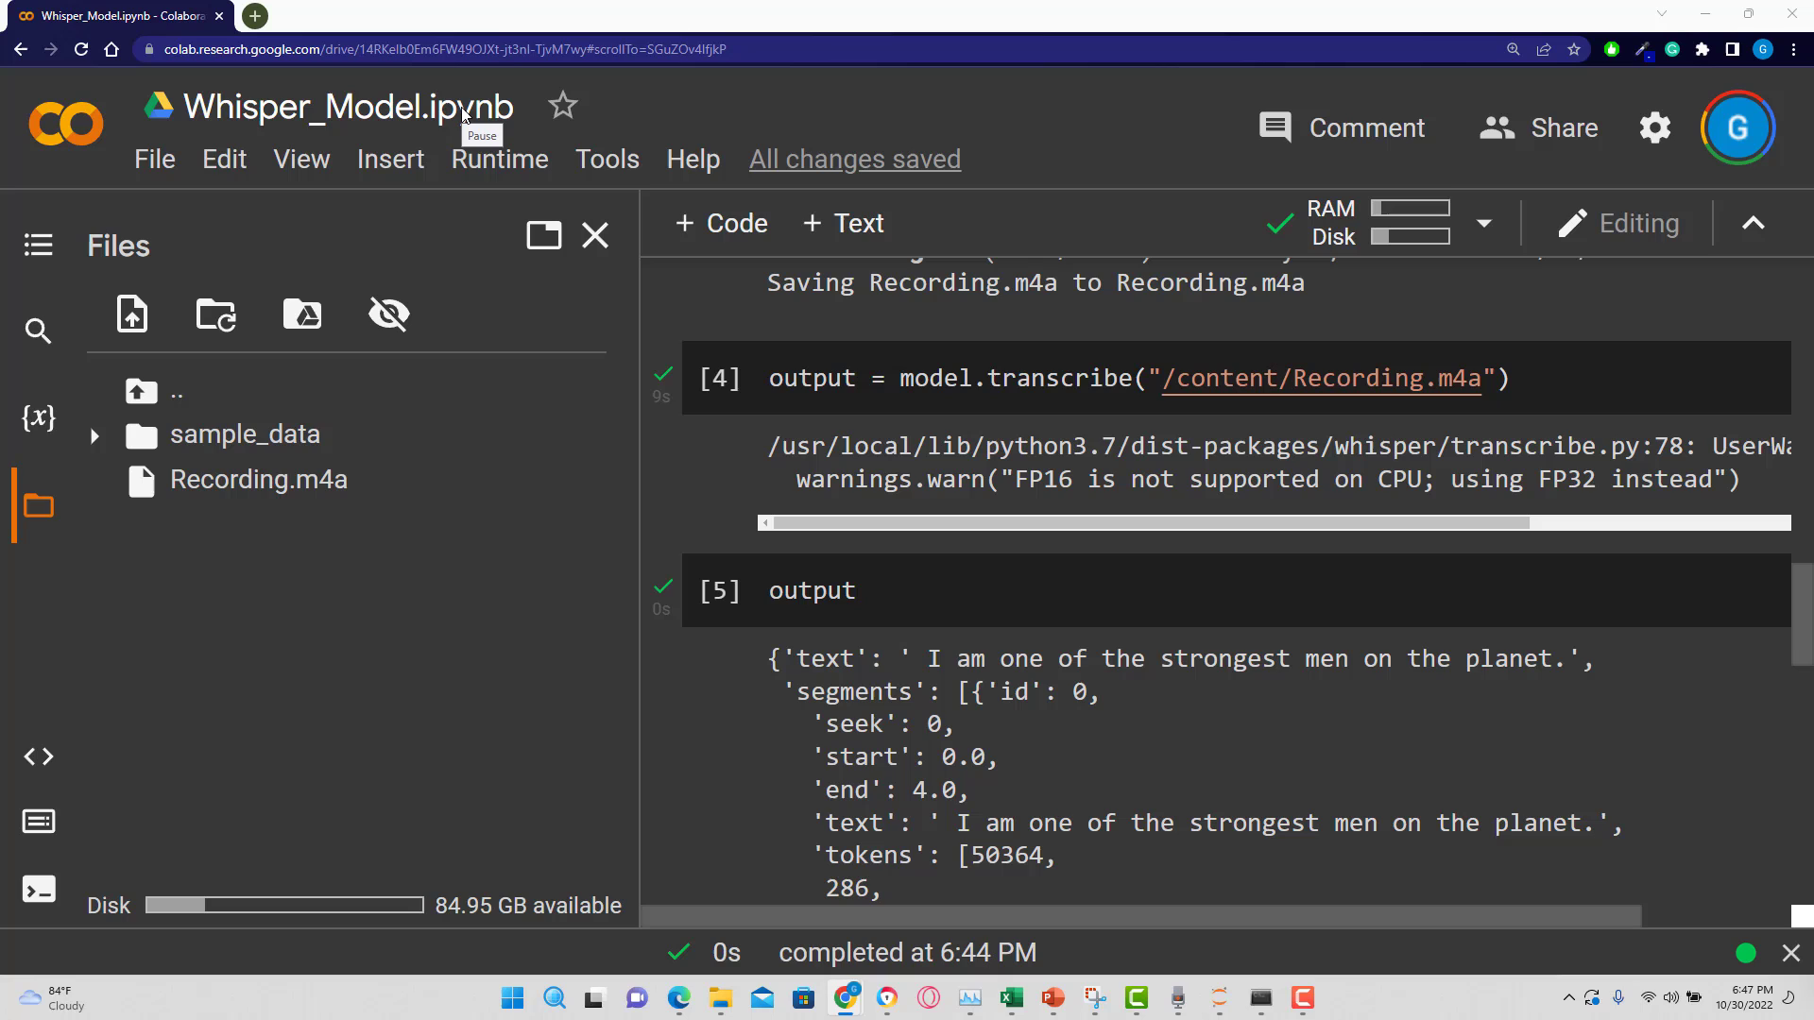
{"action": "mouse_move", "coordinate": [1324, 511]}
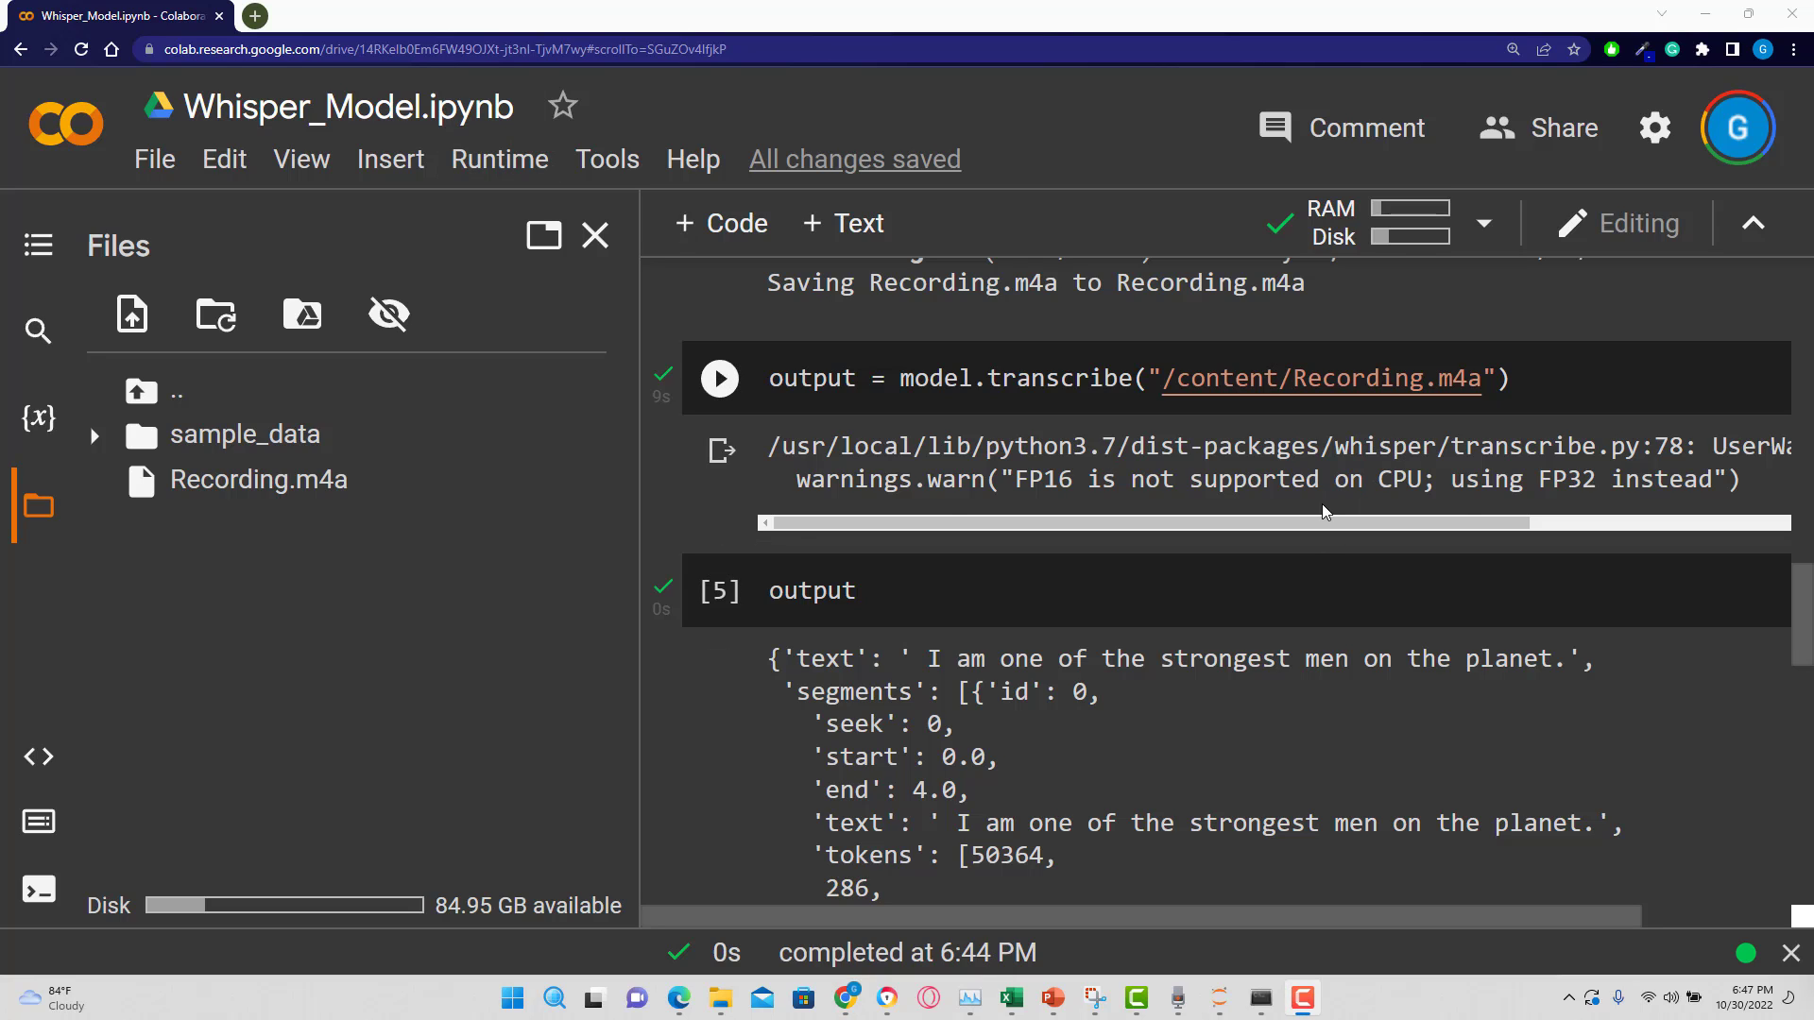
{"action": "left_click", "coordinate": [593, 236]}
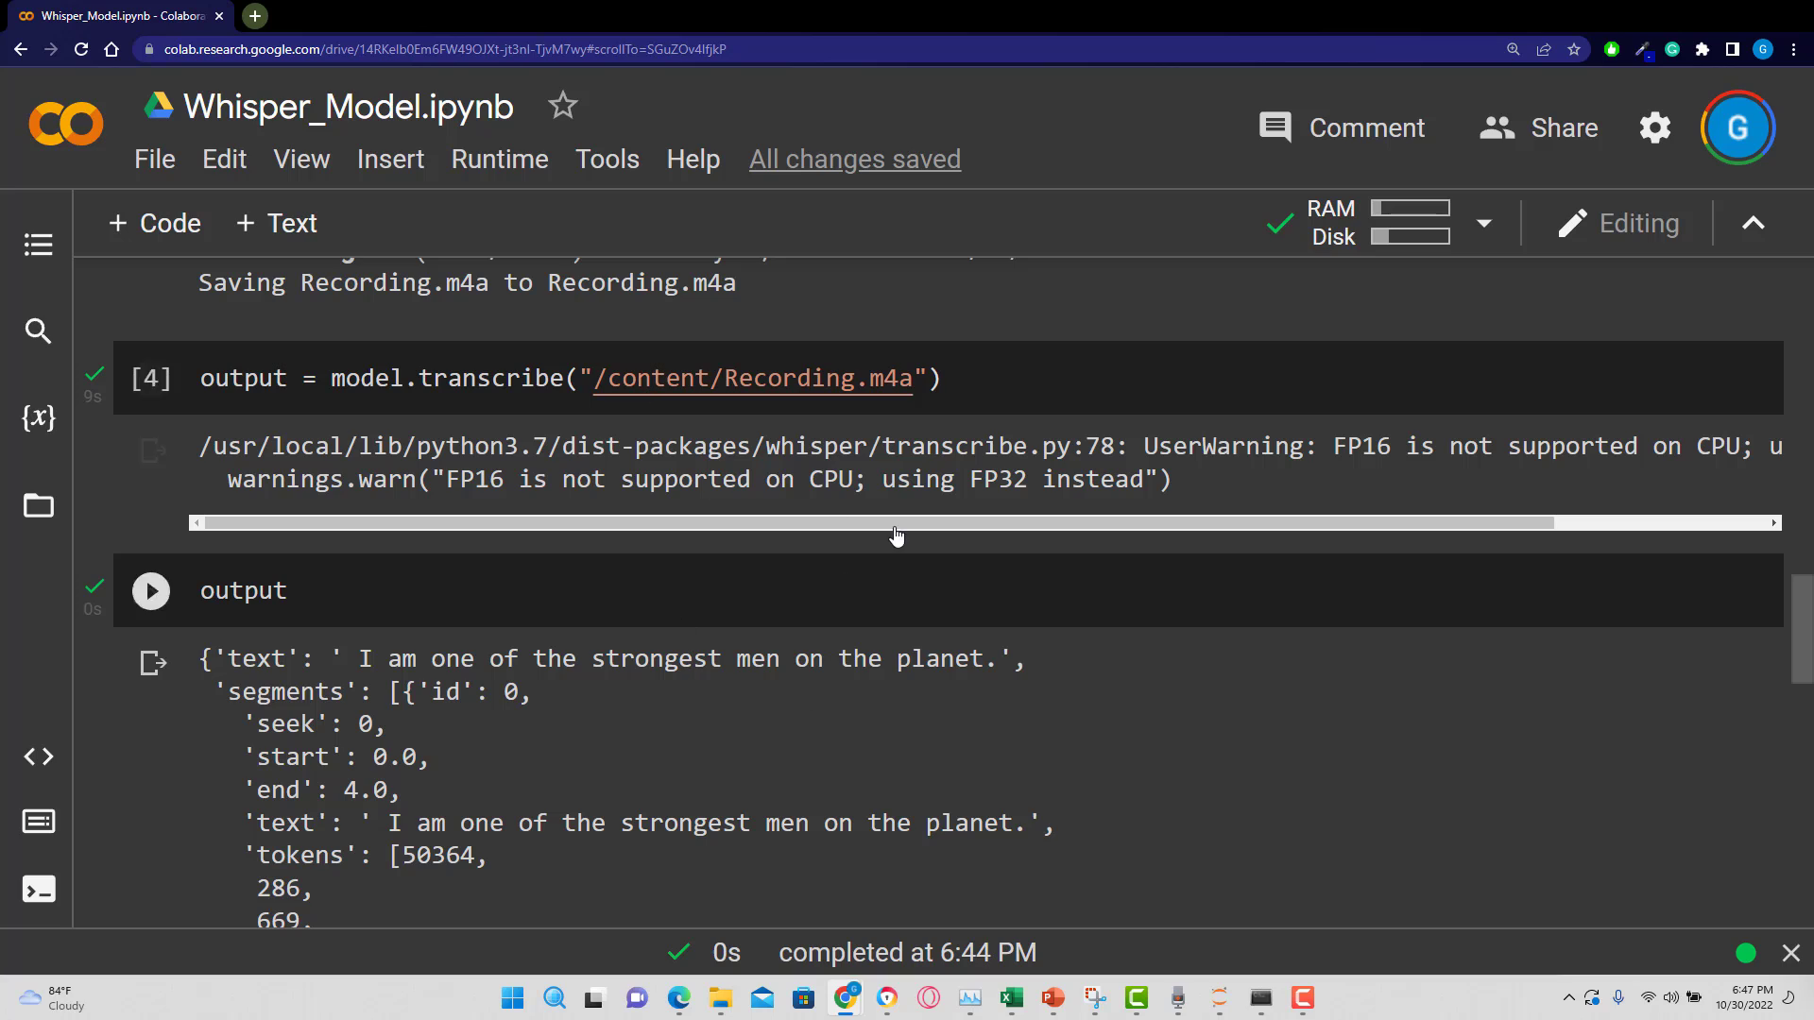
{"action": "left_click", "coordinate": [356, 600]}
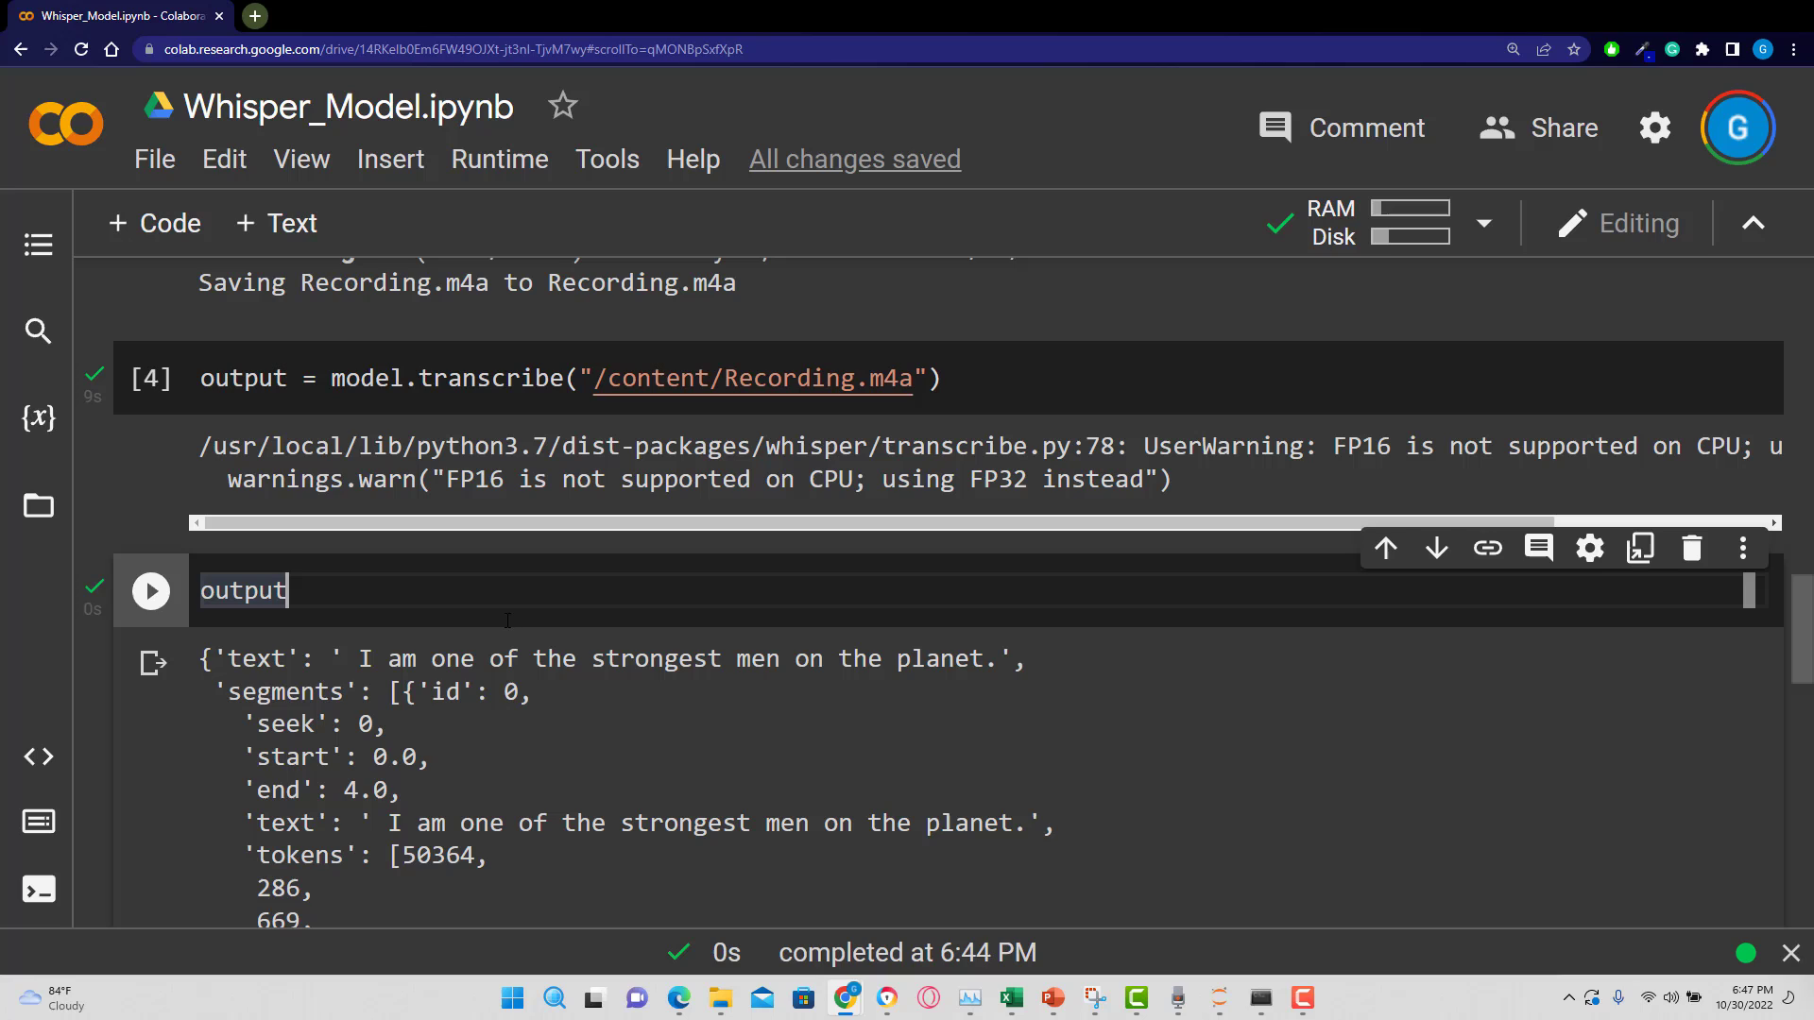
{"action": "left_click", "coordinate": [941, 378]}
{"action": "left_click_drag", "start_coordinate": [1207, 869], "coordinate": [1178, 872]}
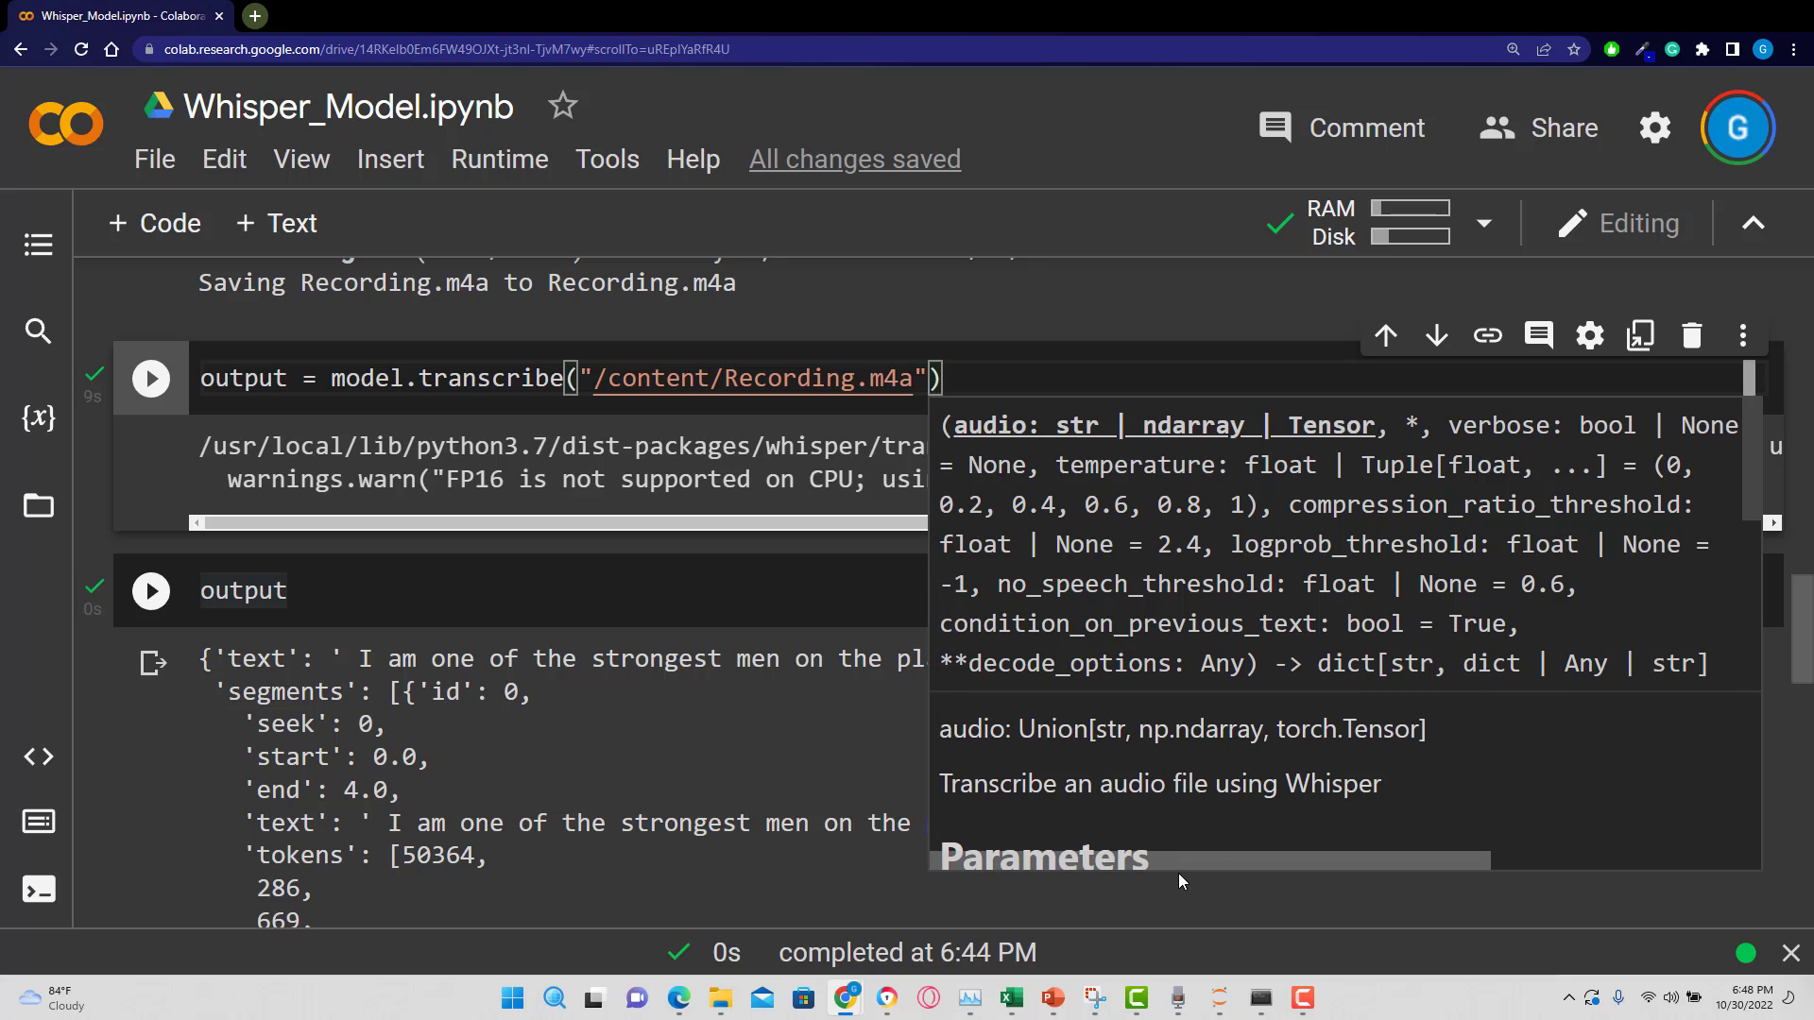
Add language='es' to the transcribe call and rerun it and the output cell.
{"action": "key", "text": "Left"}
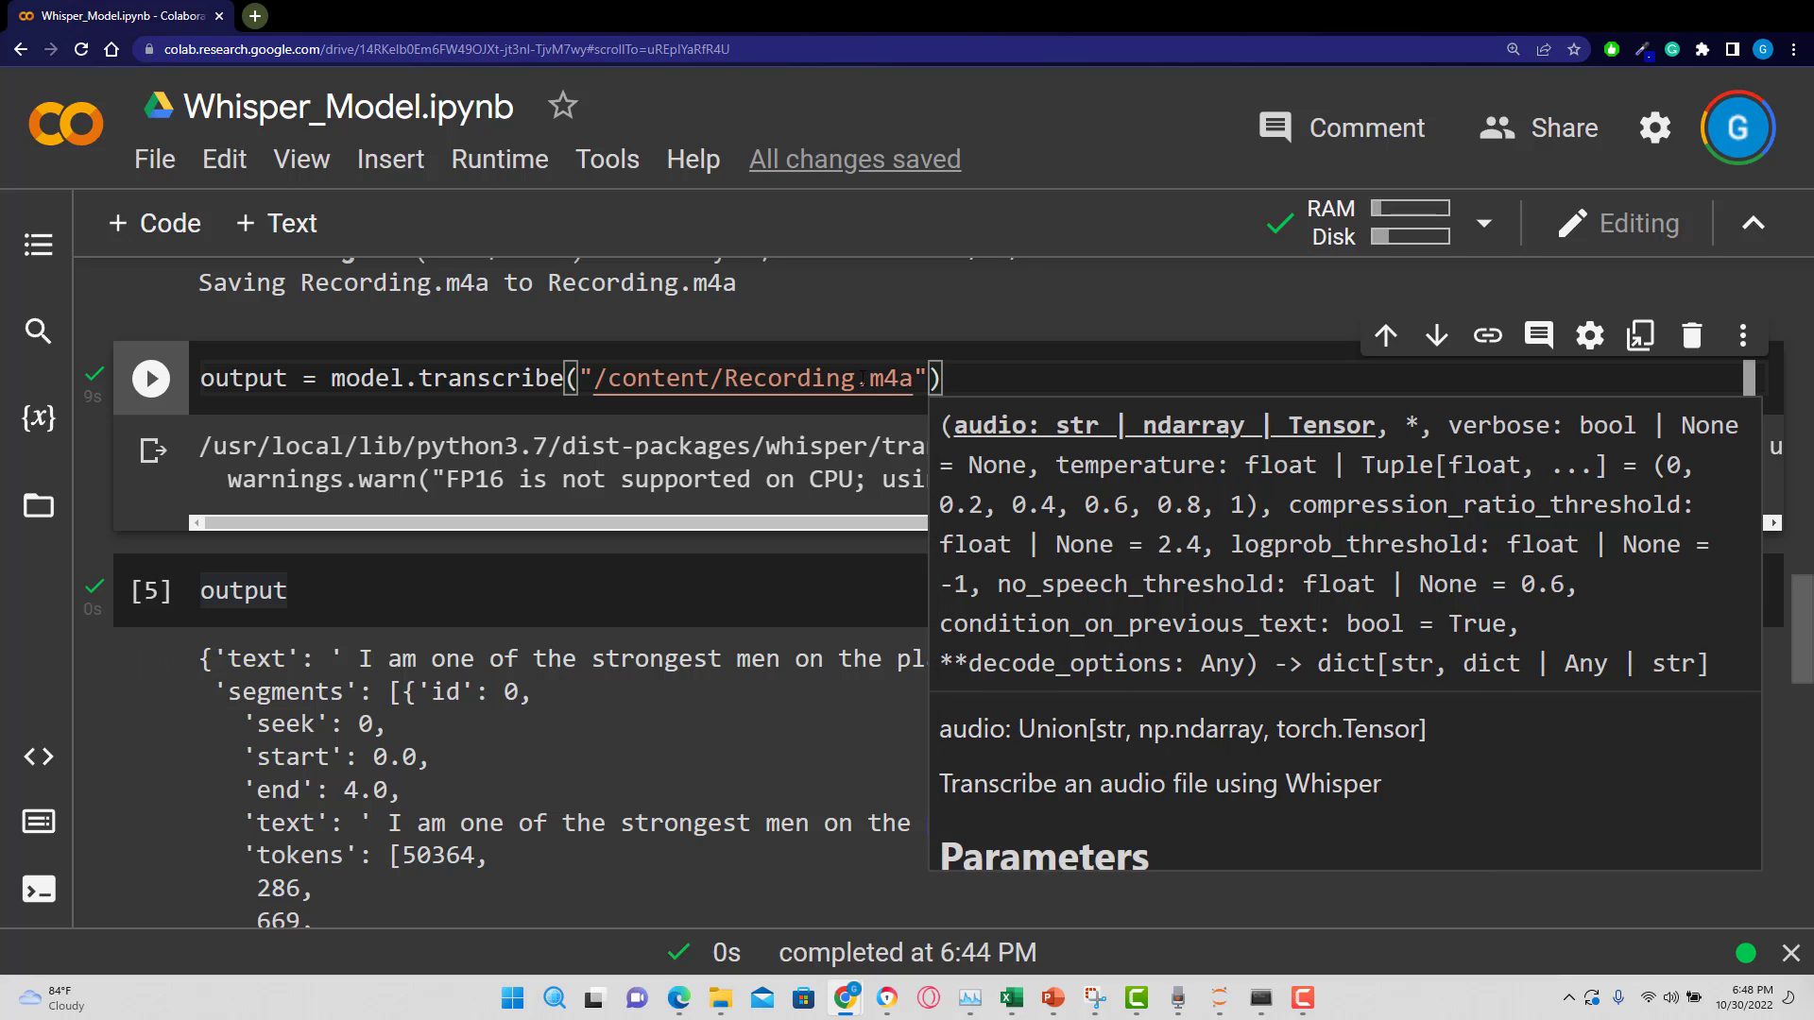
{"action": "key", "text": "Left"}
{"action": "key", "text": "Right"}
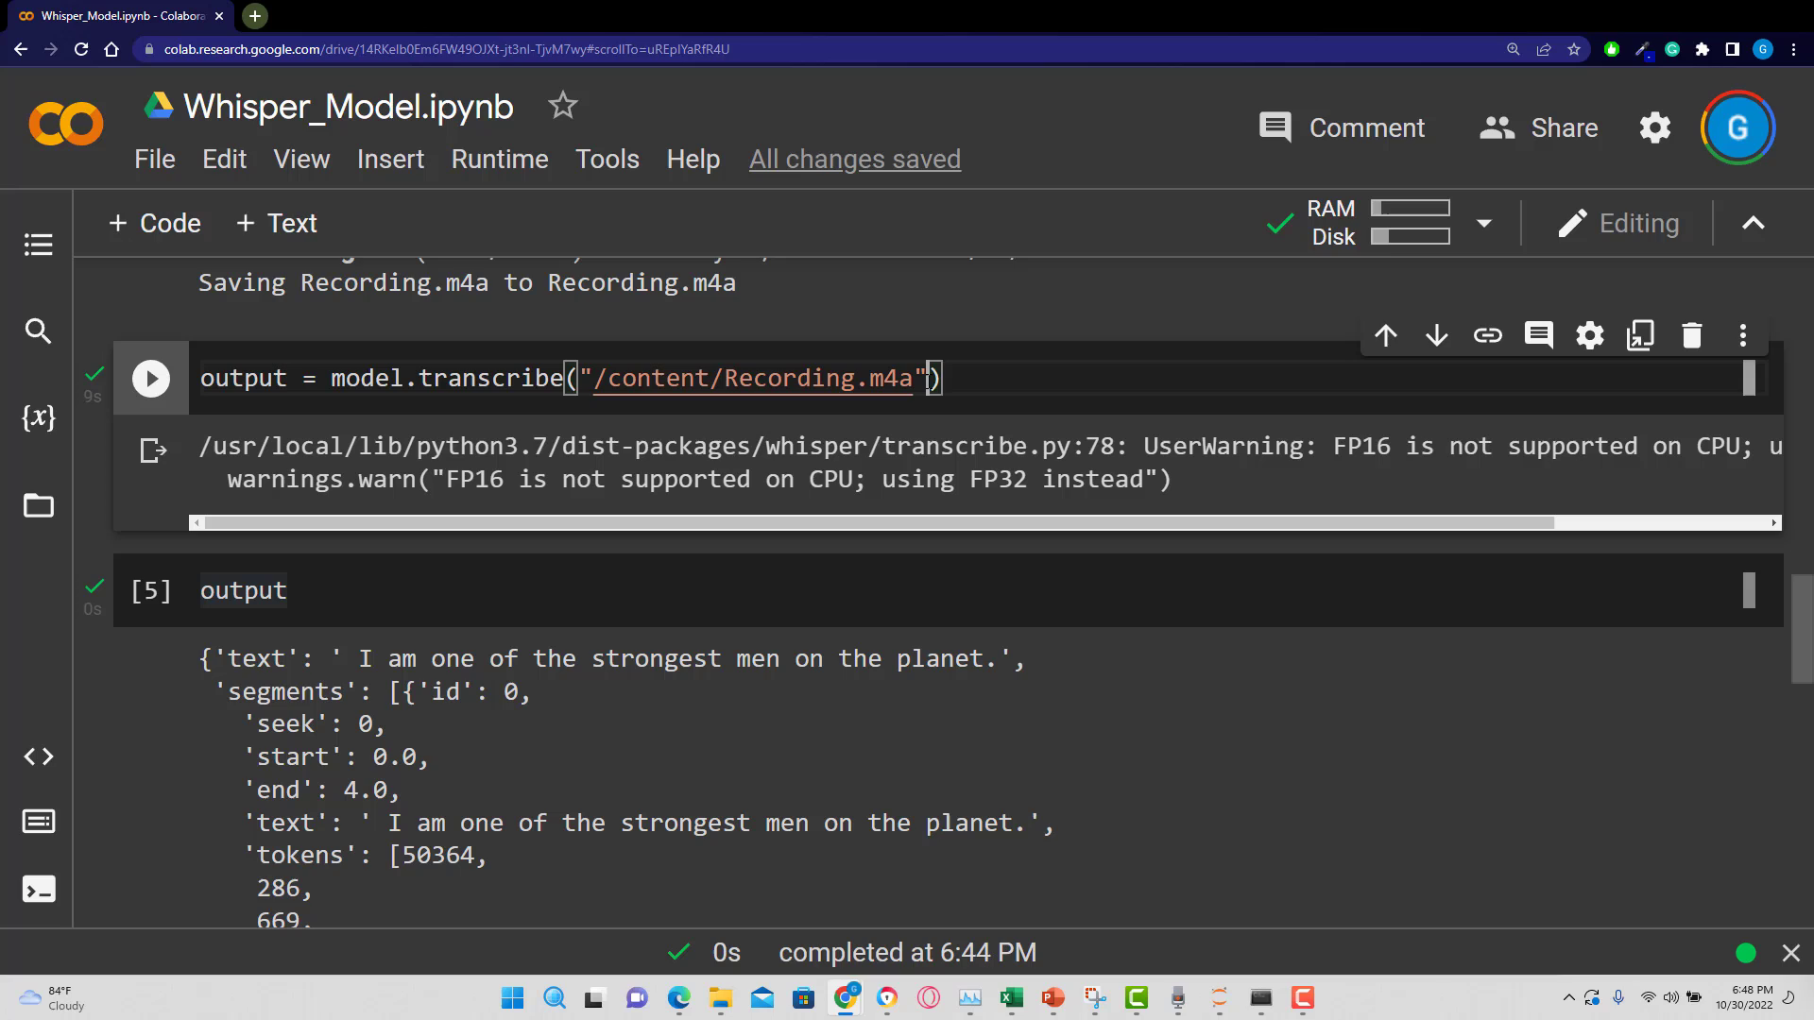
{"action": "type", "text": ",lan"}
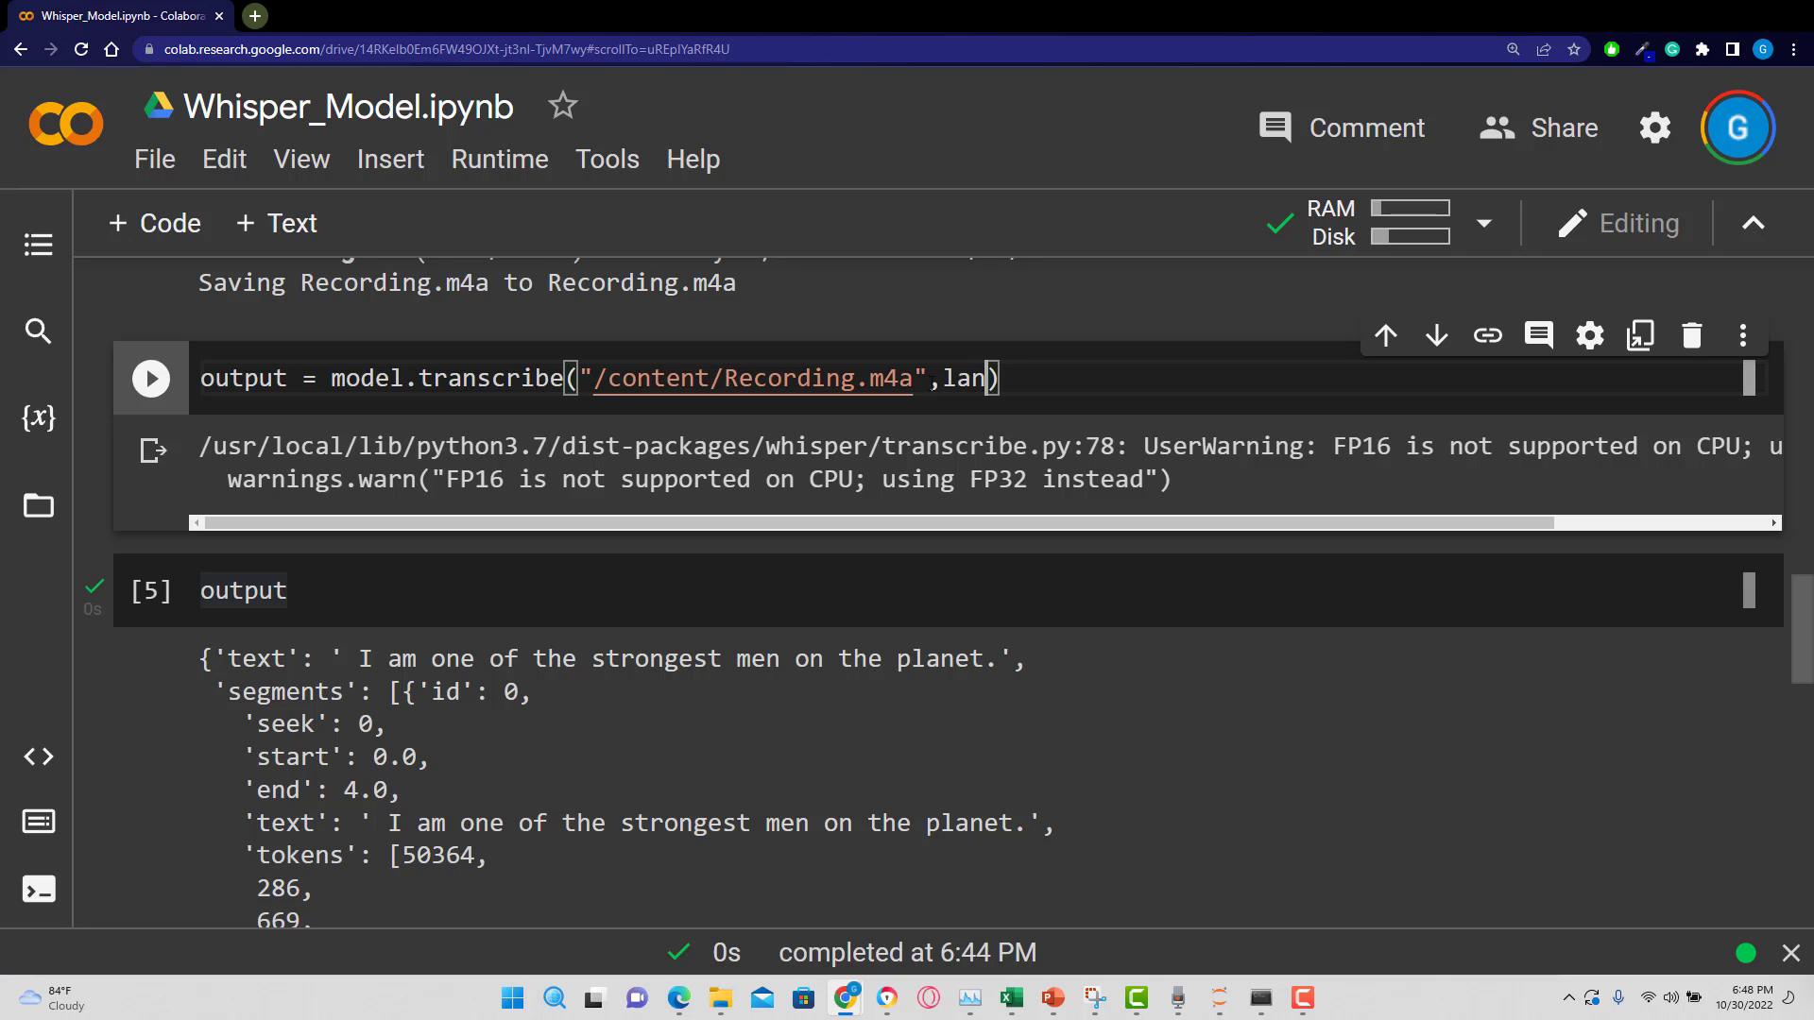
{"action": "type", "text": "u"}
{"action": "key", "text": "BackSpace"}
{"action": "type", "text": "guage"}
{"action": "type", "text": "='"}
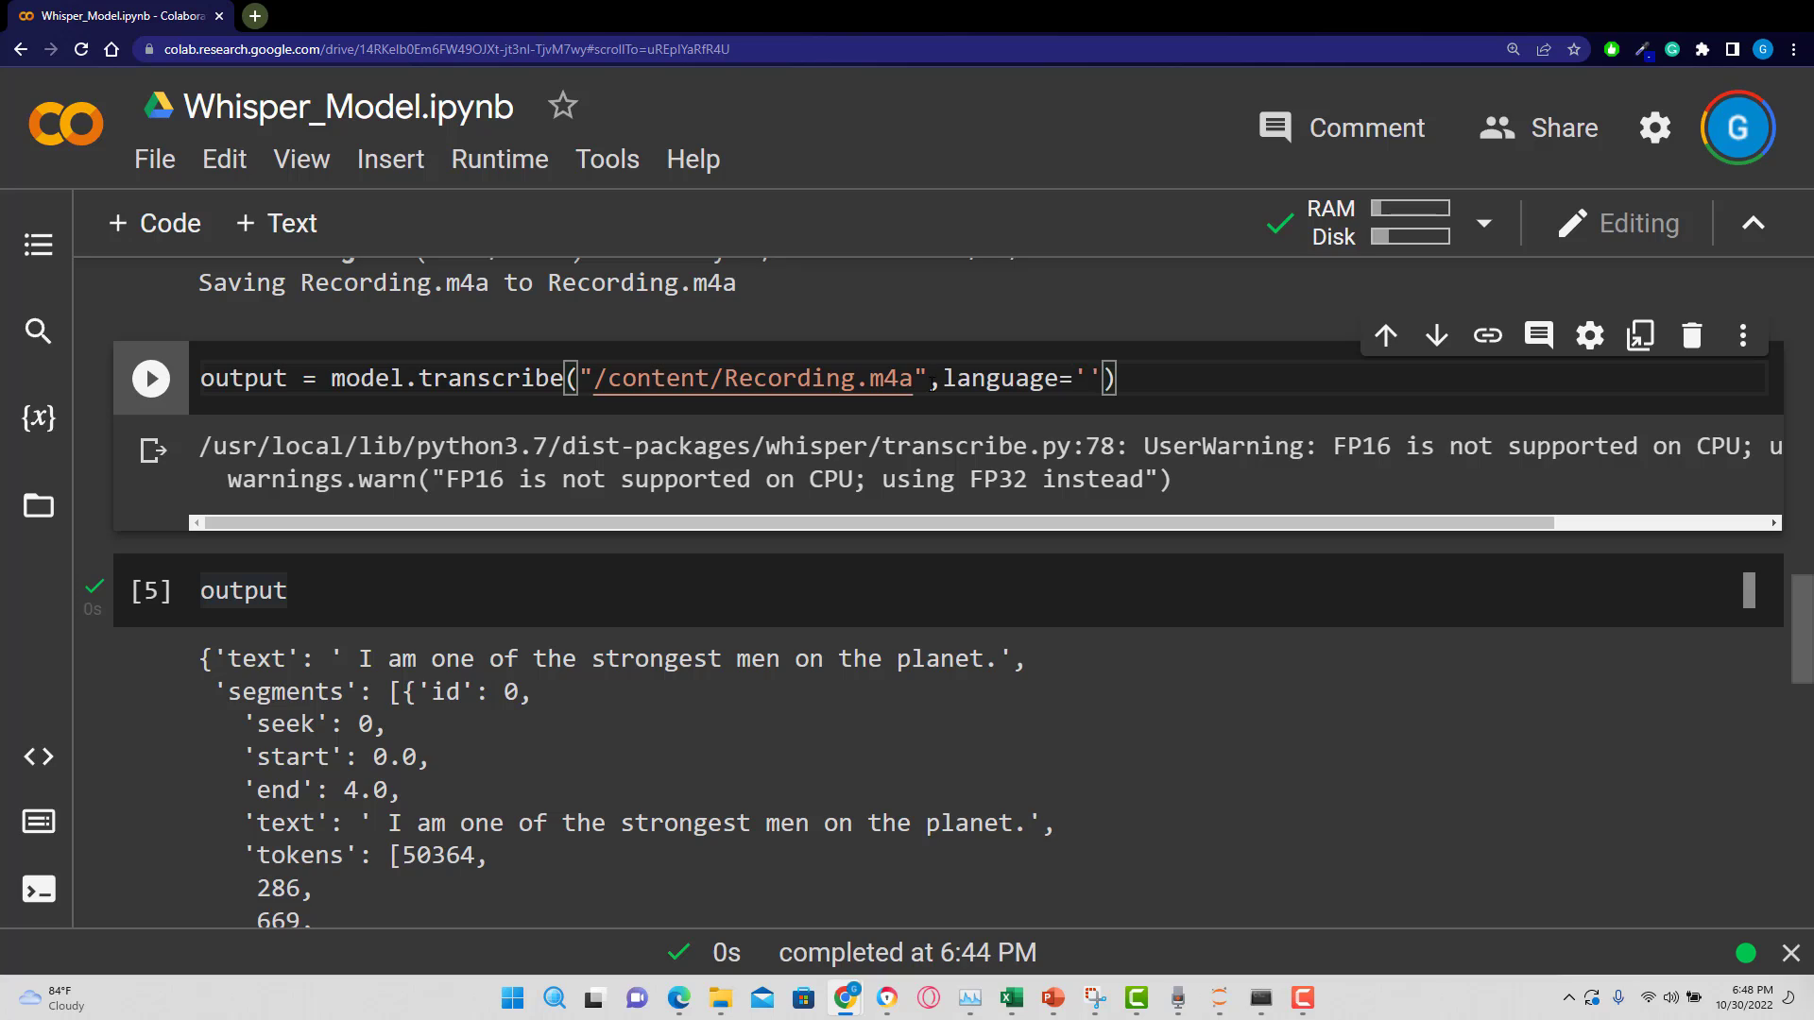
{"action": "type", "text": "es"}
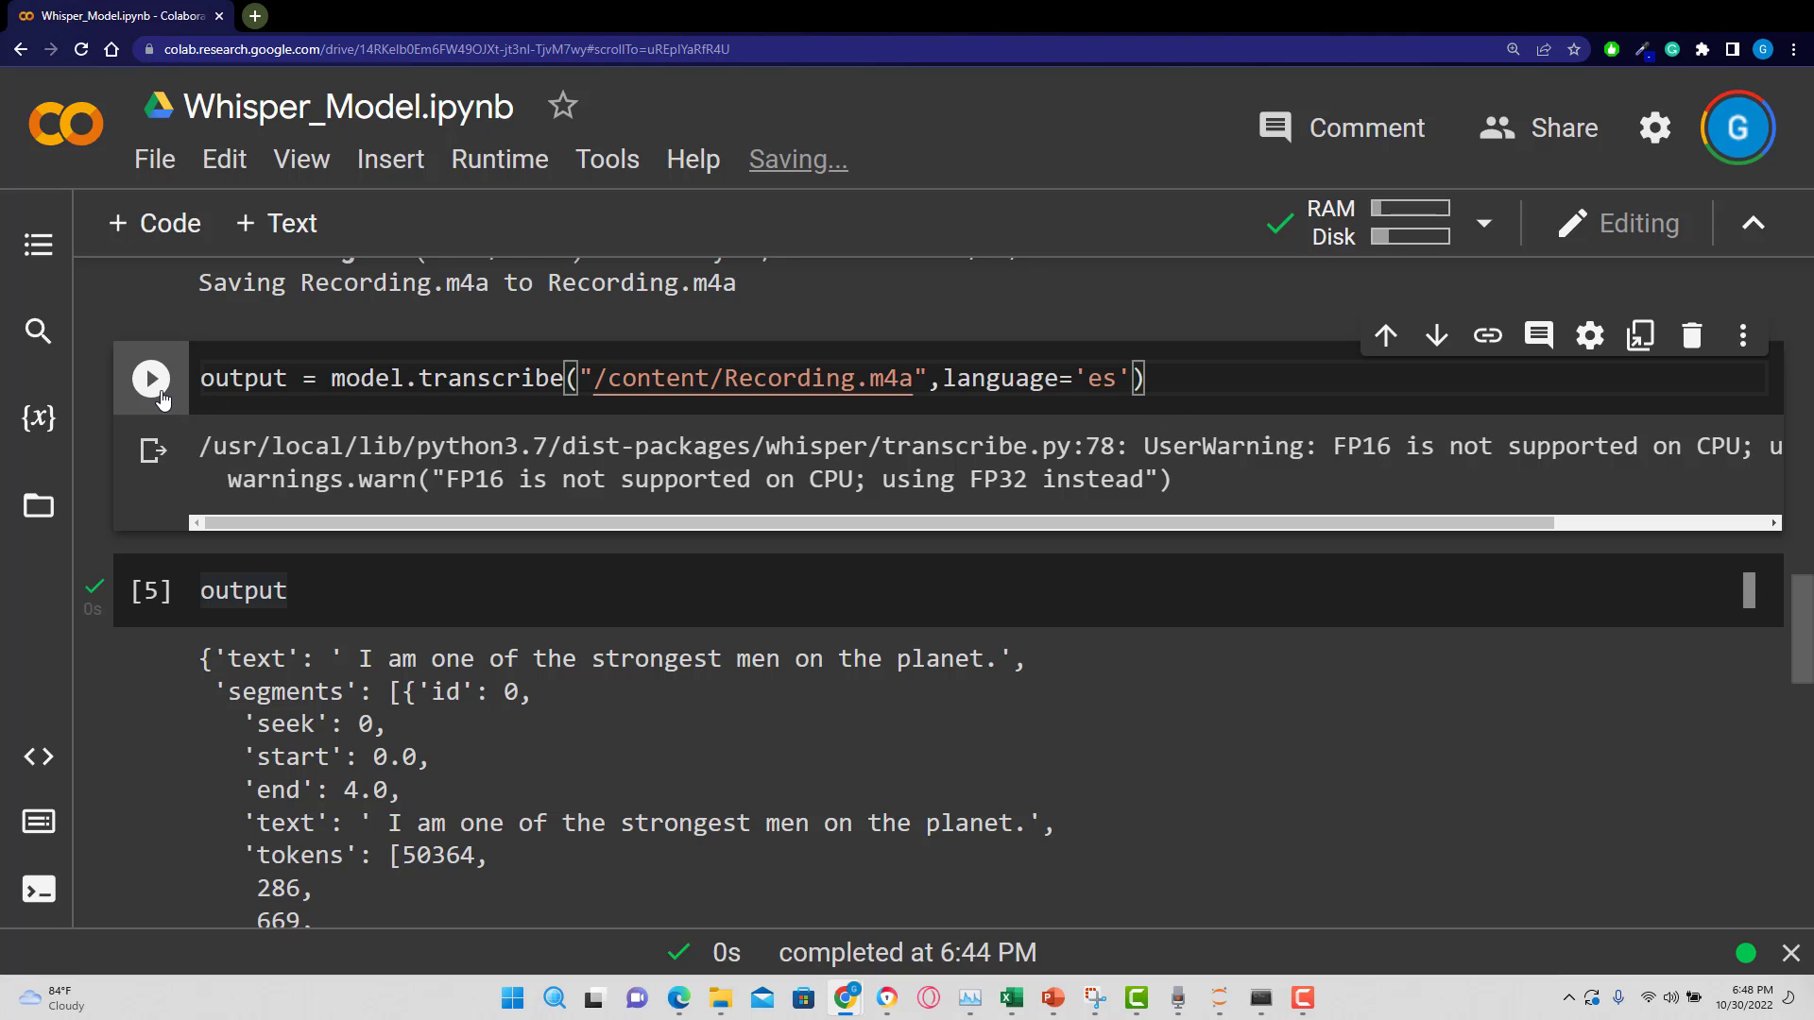
{"action": "left_click", "coordinate": [150, 379]}
{"action": "left_click", "coordinate": [150, 589]}
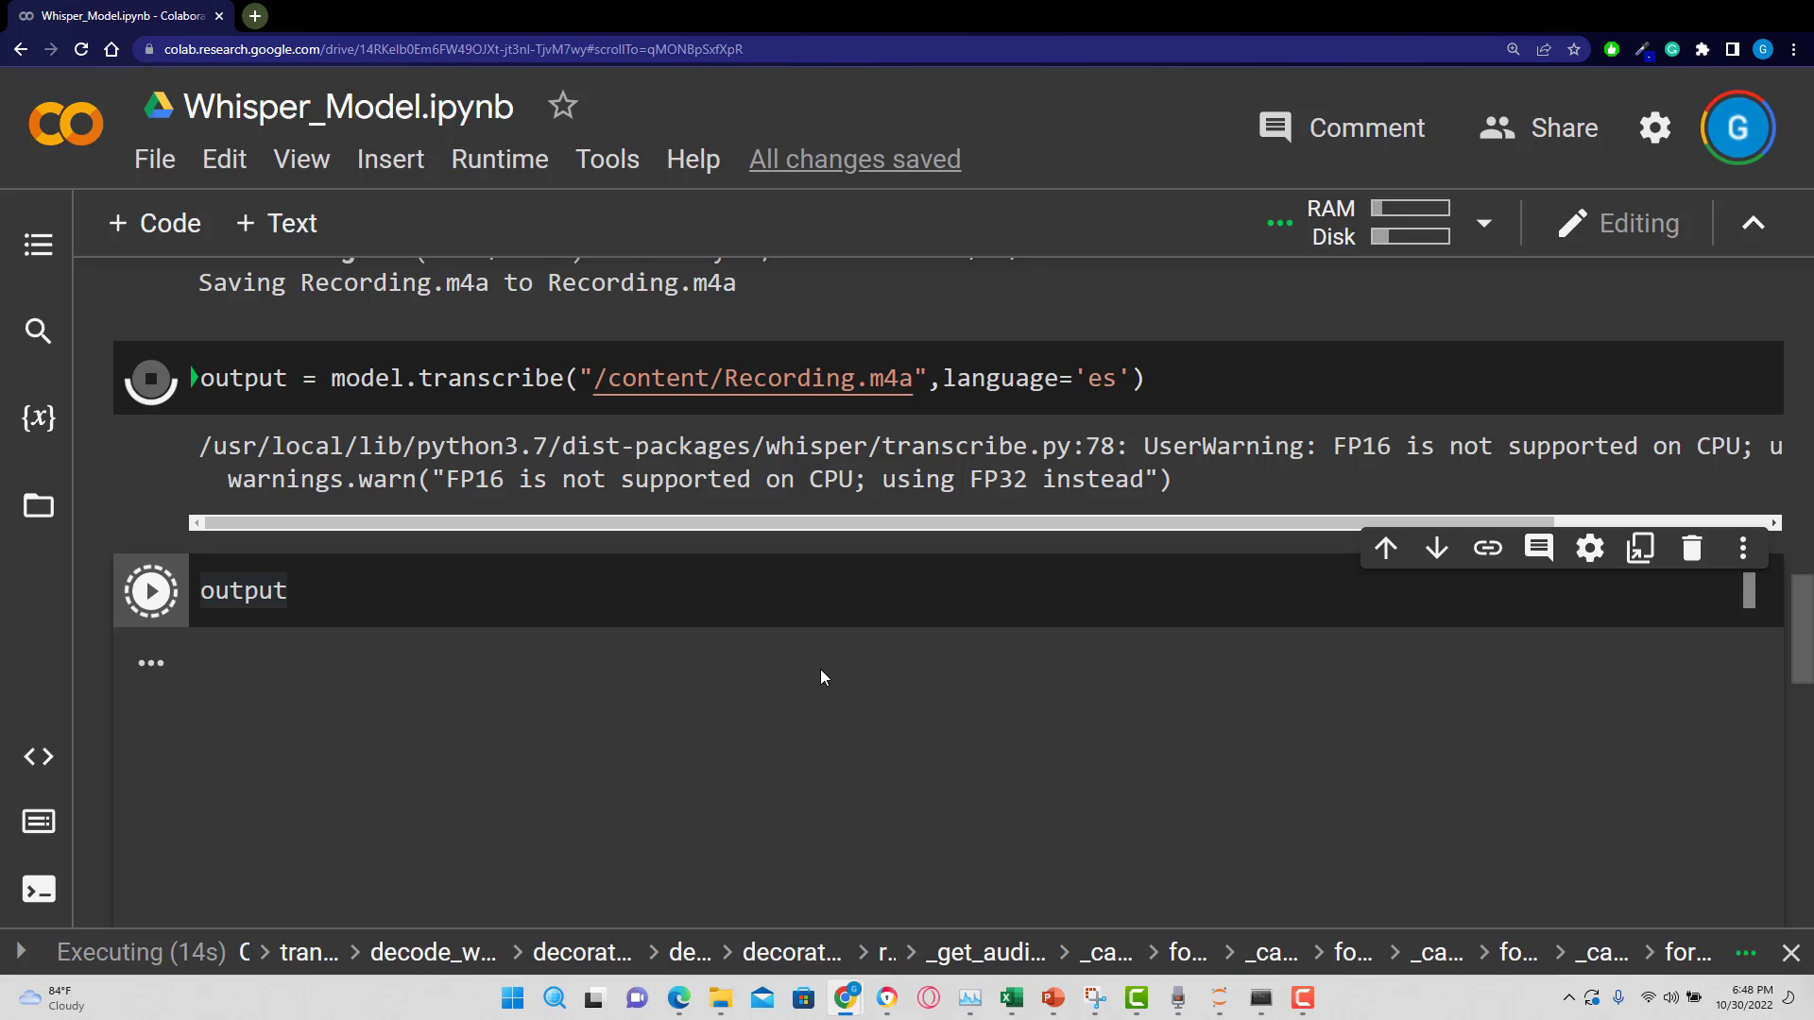
{"action": "scroll", "coordinate": [604, 577], "scroll_direction": "down", "scroll_amount": 1}
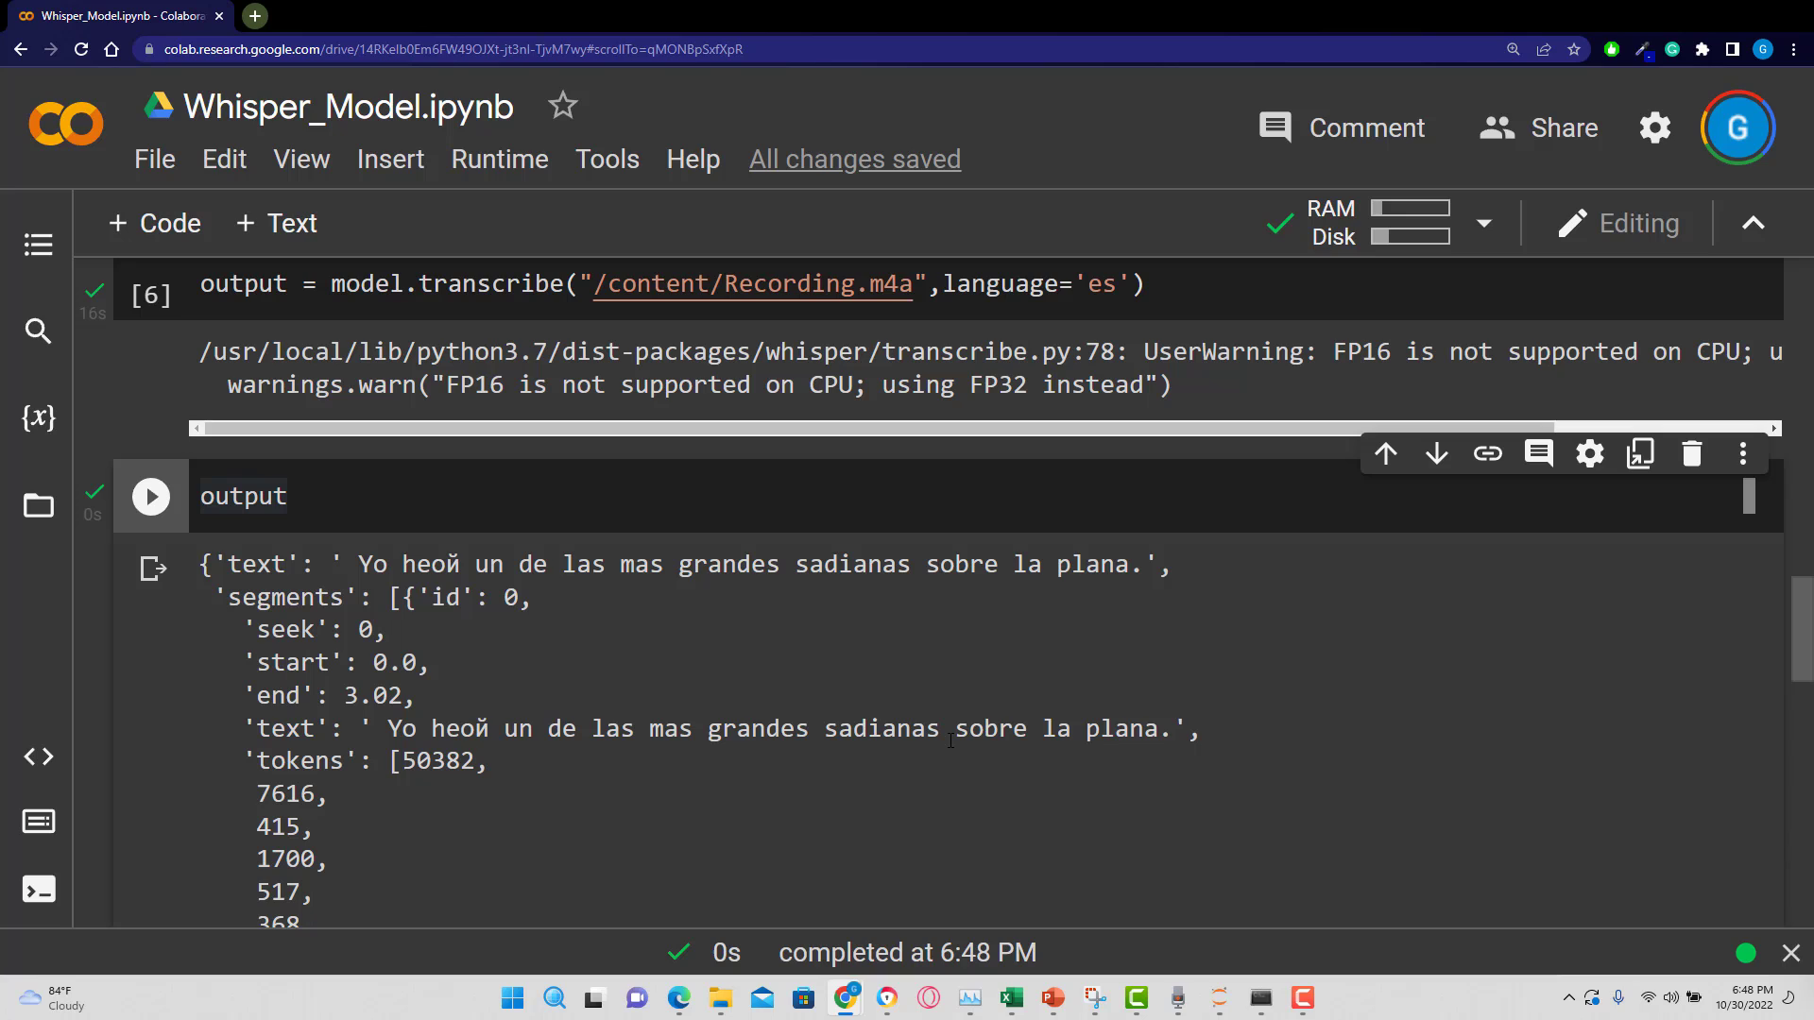
Edit the language code to 'fr' and rerun both cells to show the French transcription.
{"action": "left_click", "coordinate": [1092, 288]}
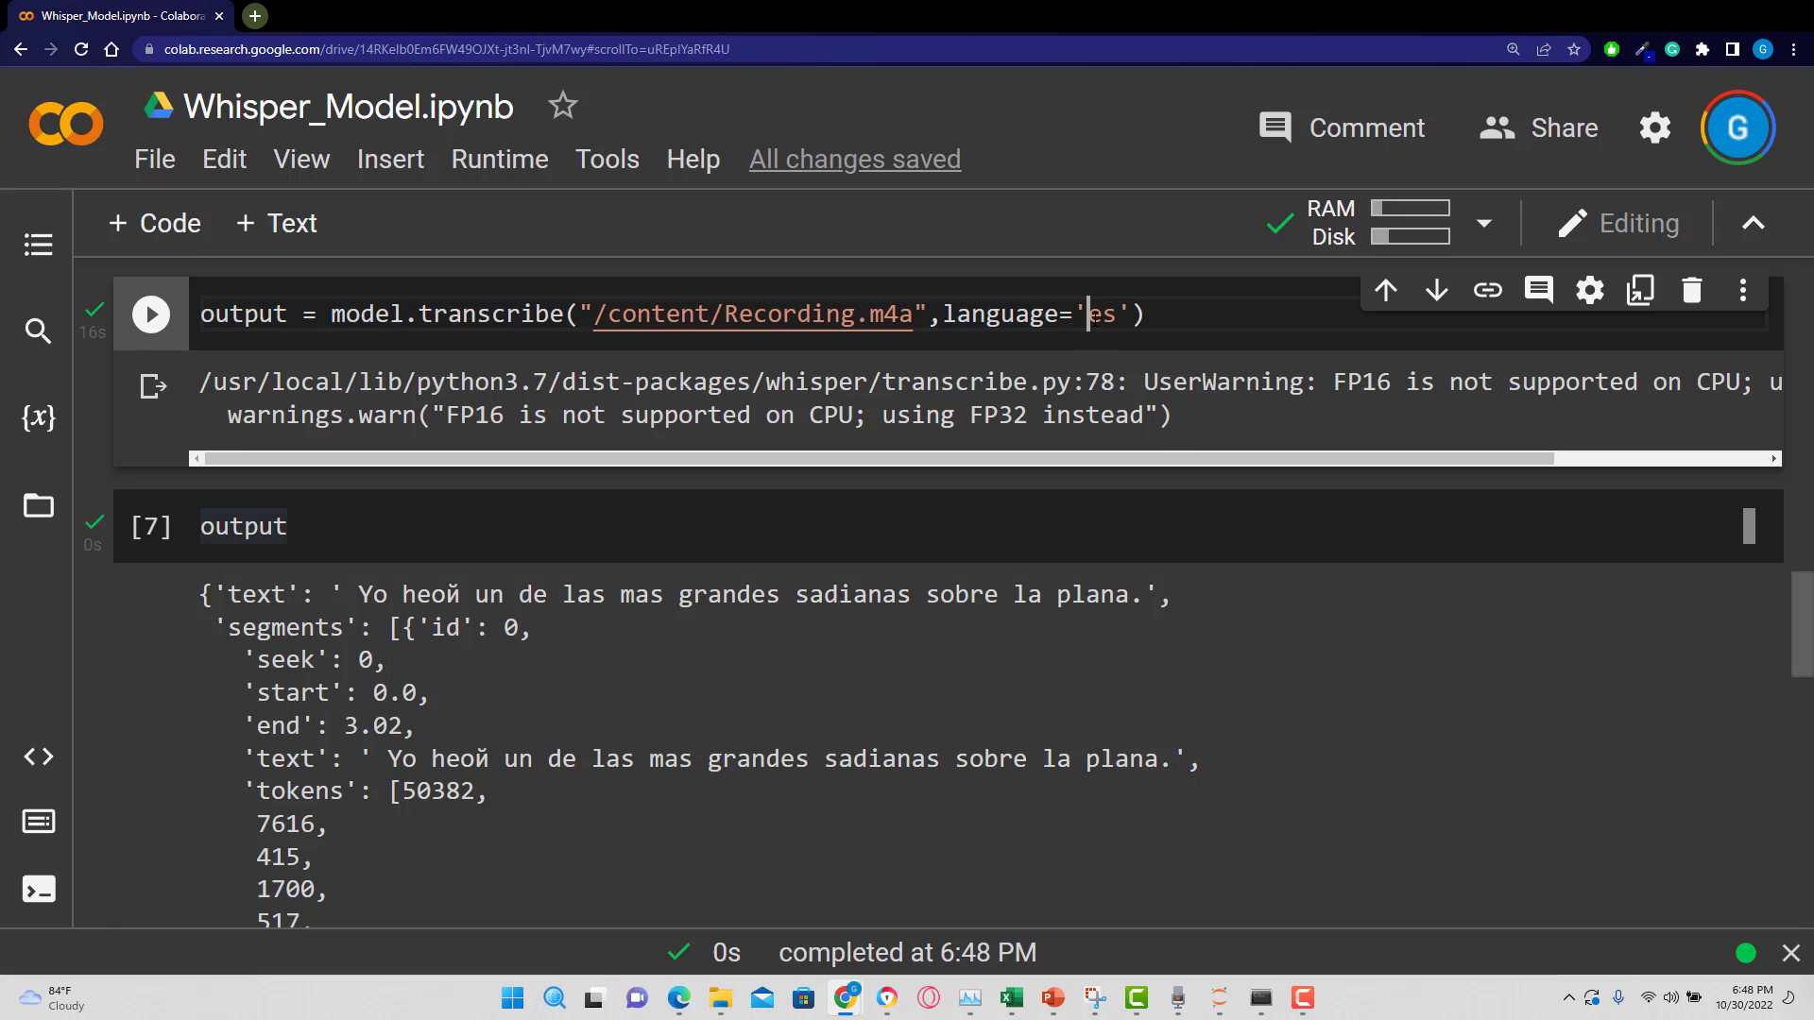
{"action": "key", "text": "BackSpace"}
{"action": "type", "text": "f"}
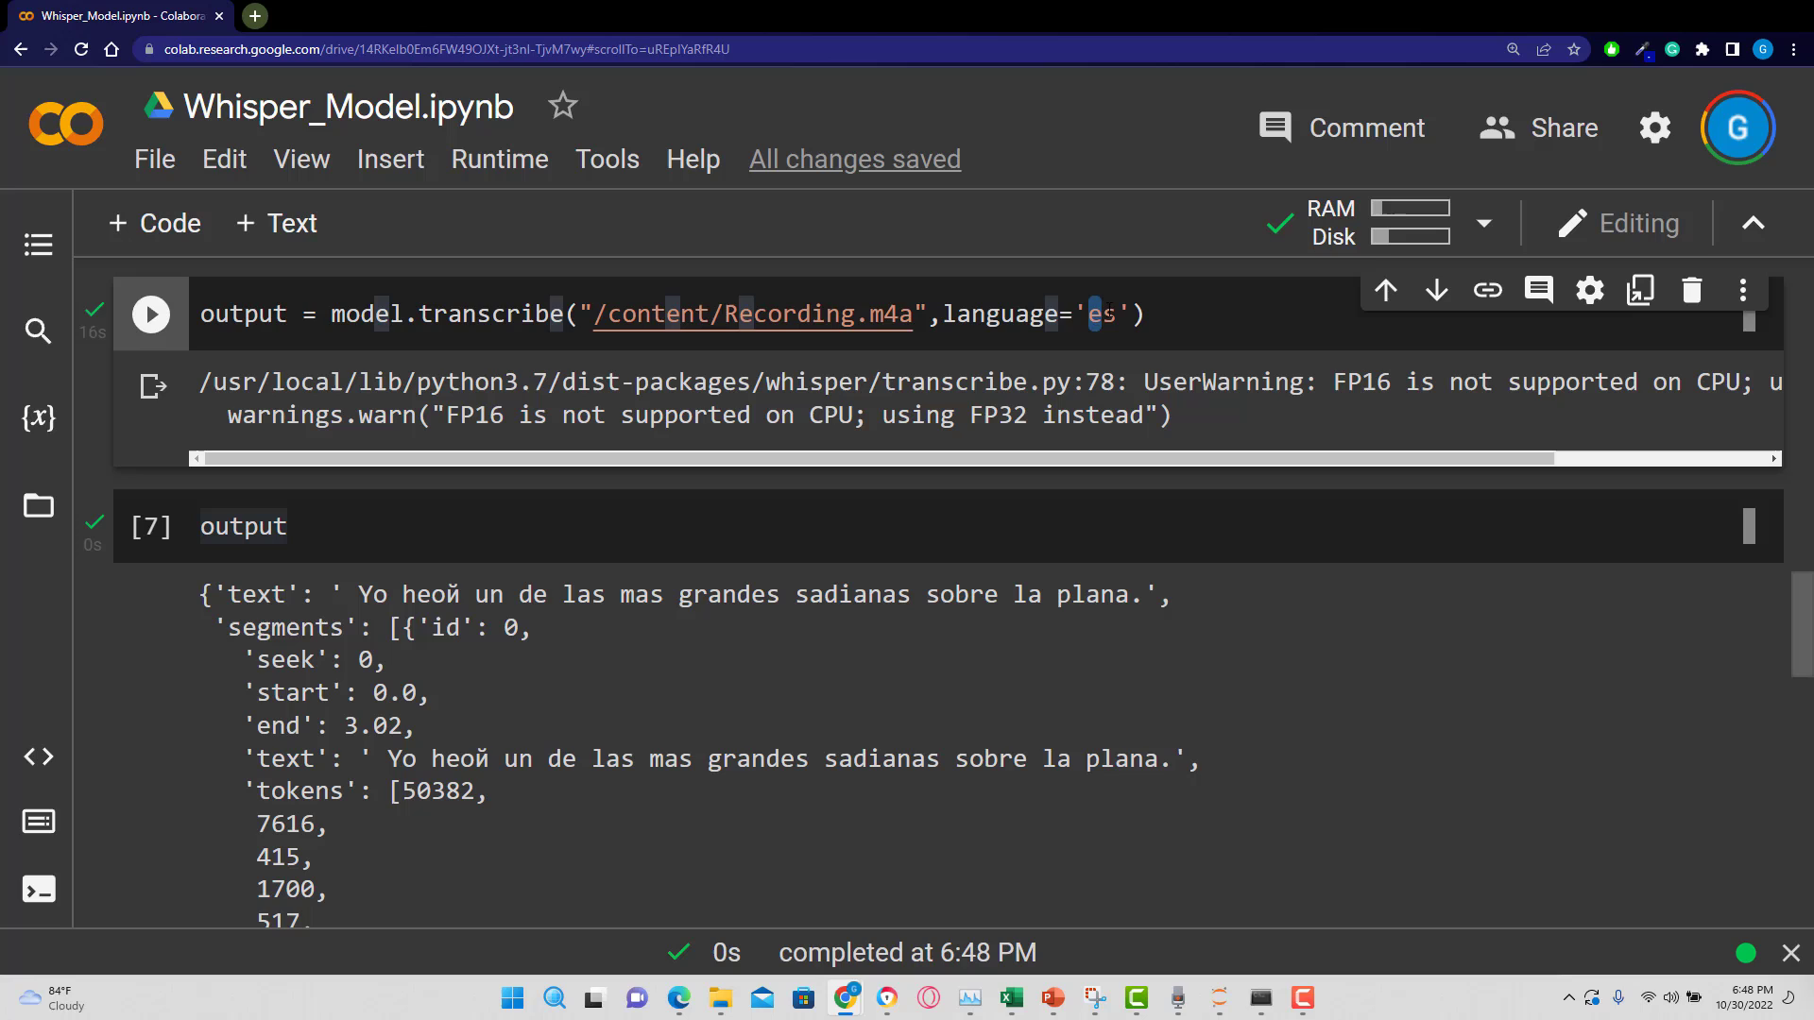
{"action": "type", "text": "r"}
{"action": "key", "text": "Delete"}
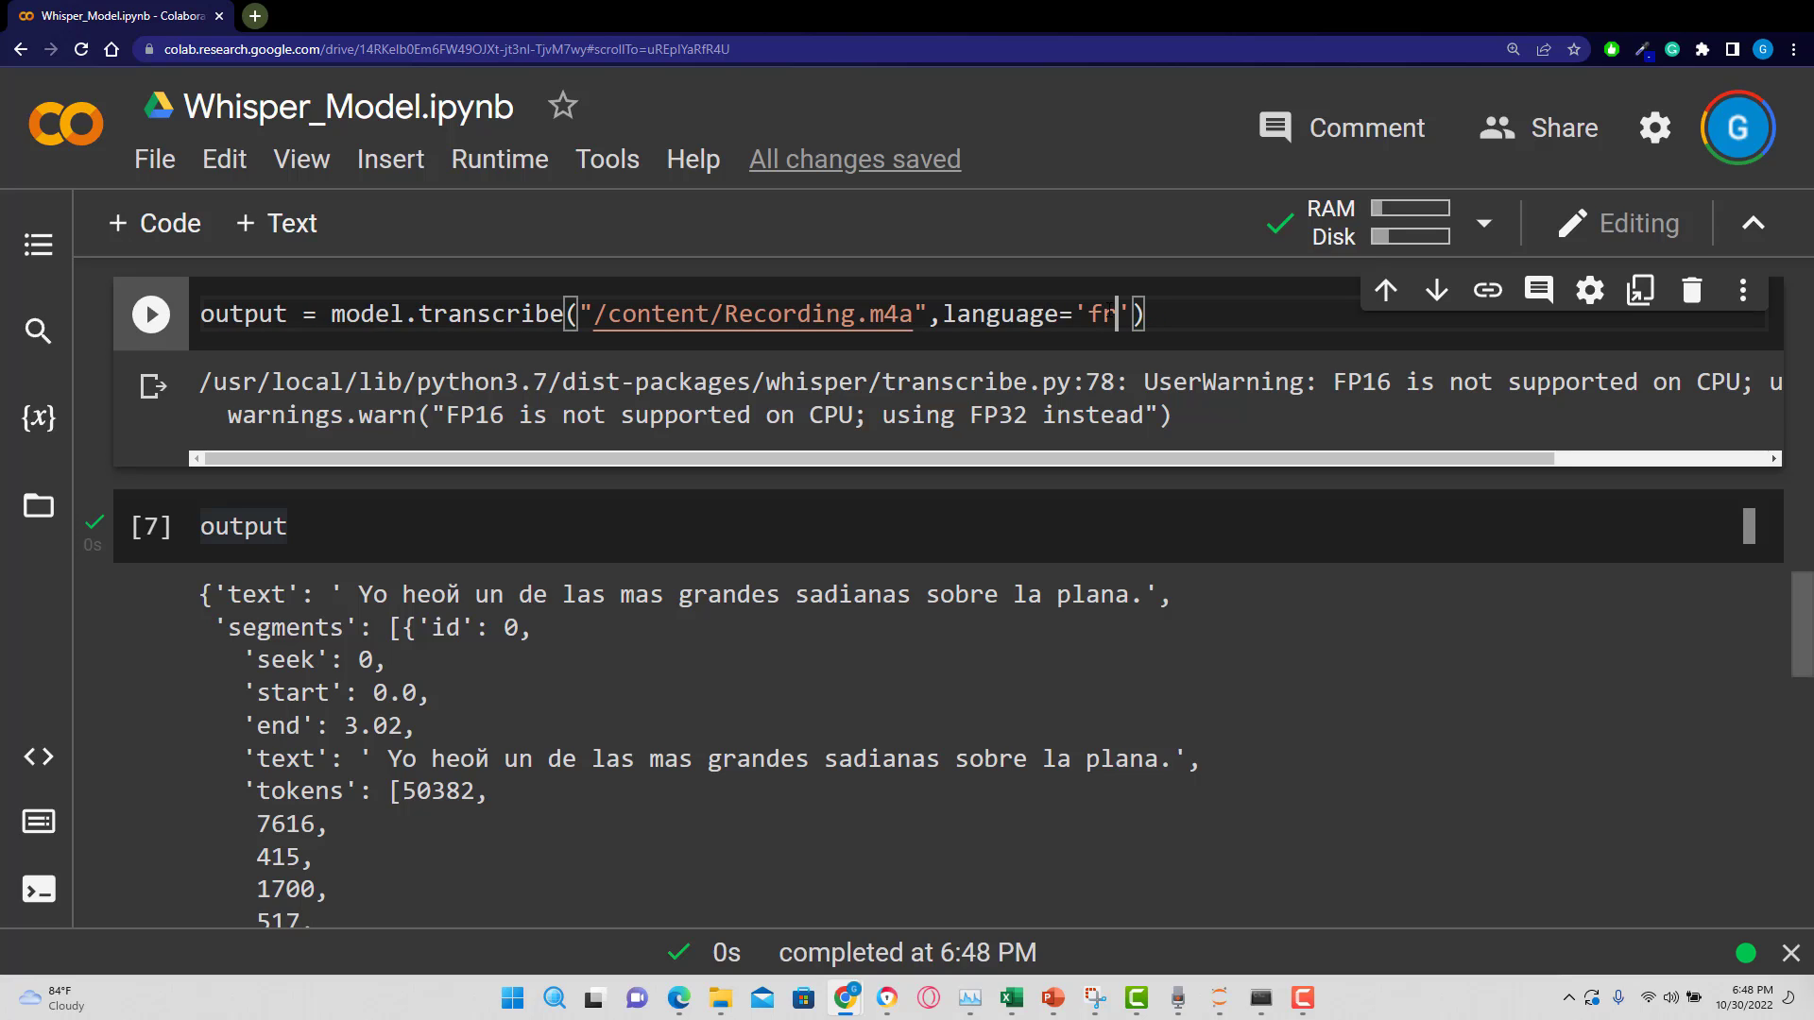
{"action": "left_click", "coordinate": [151, 315]}
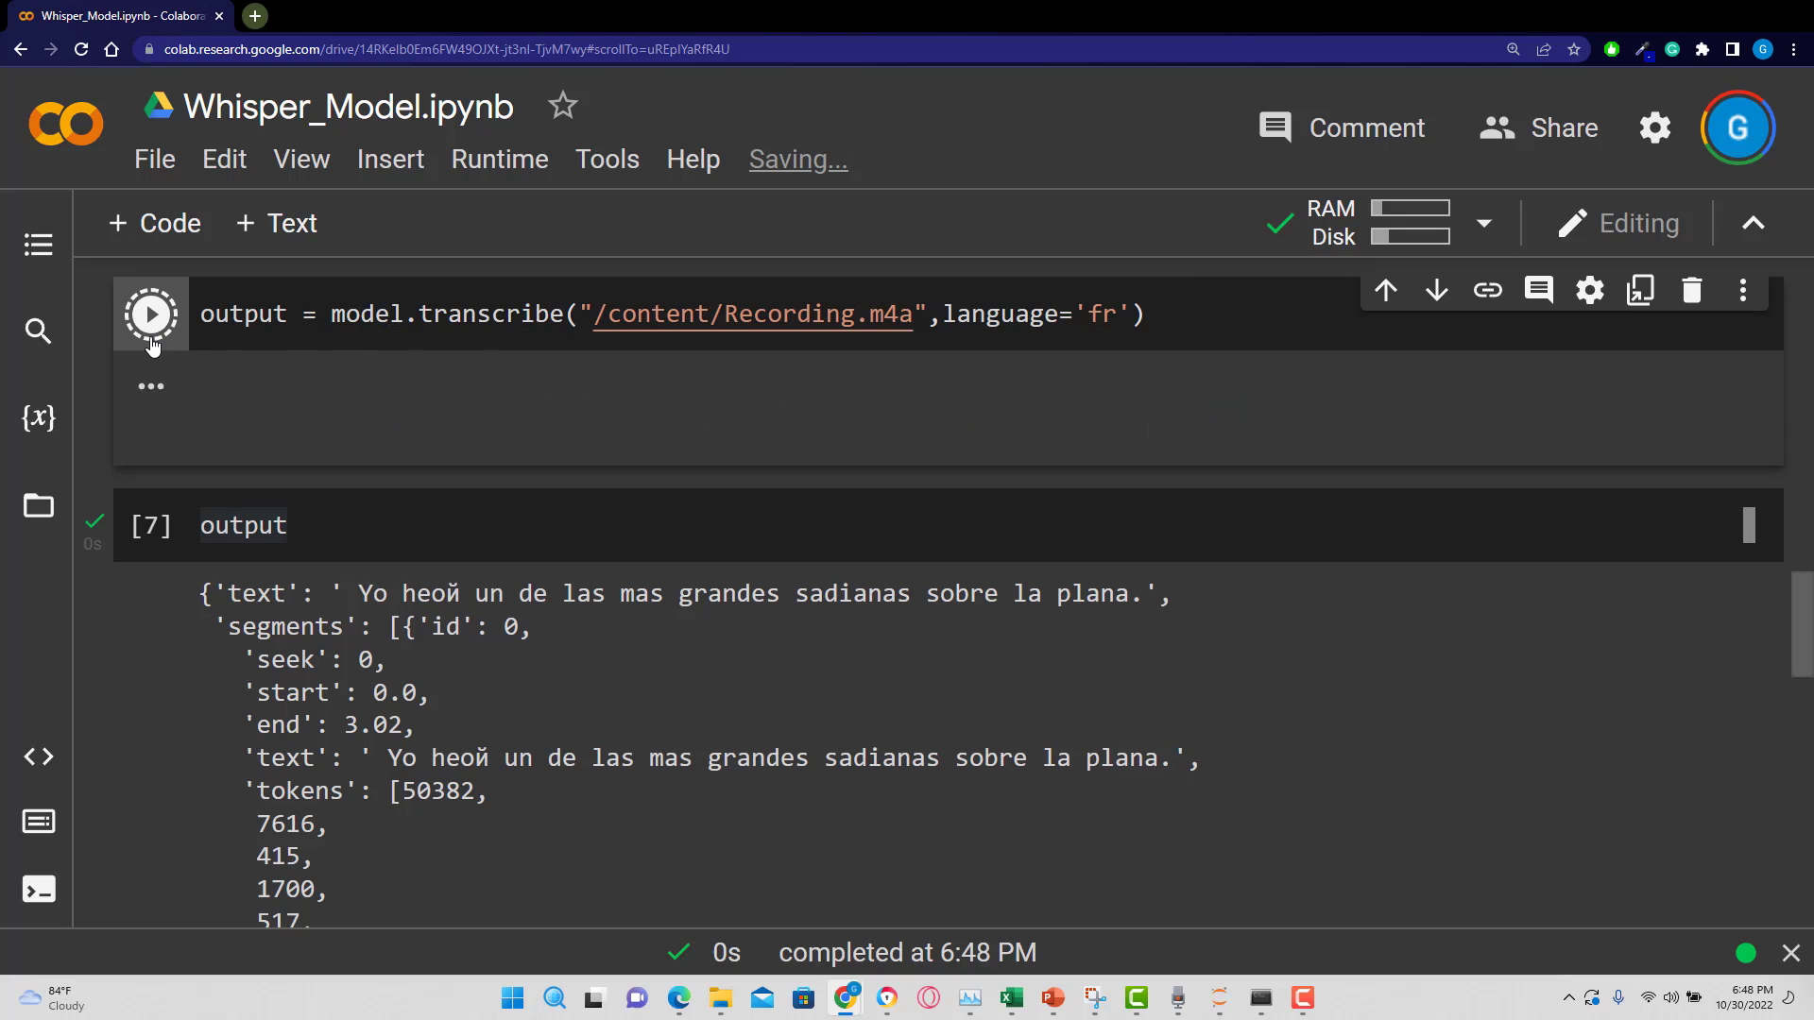
{"action": "left_click", "coordinate": [151, 527]}
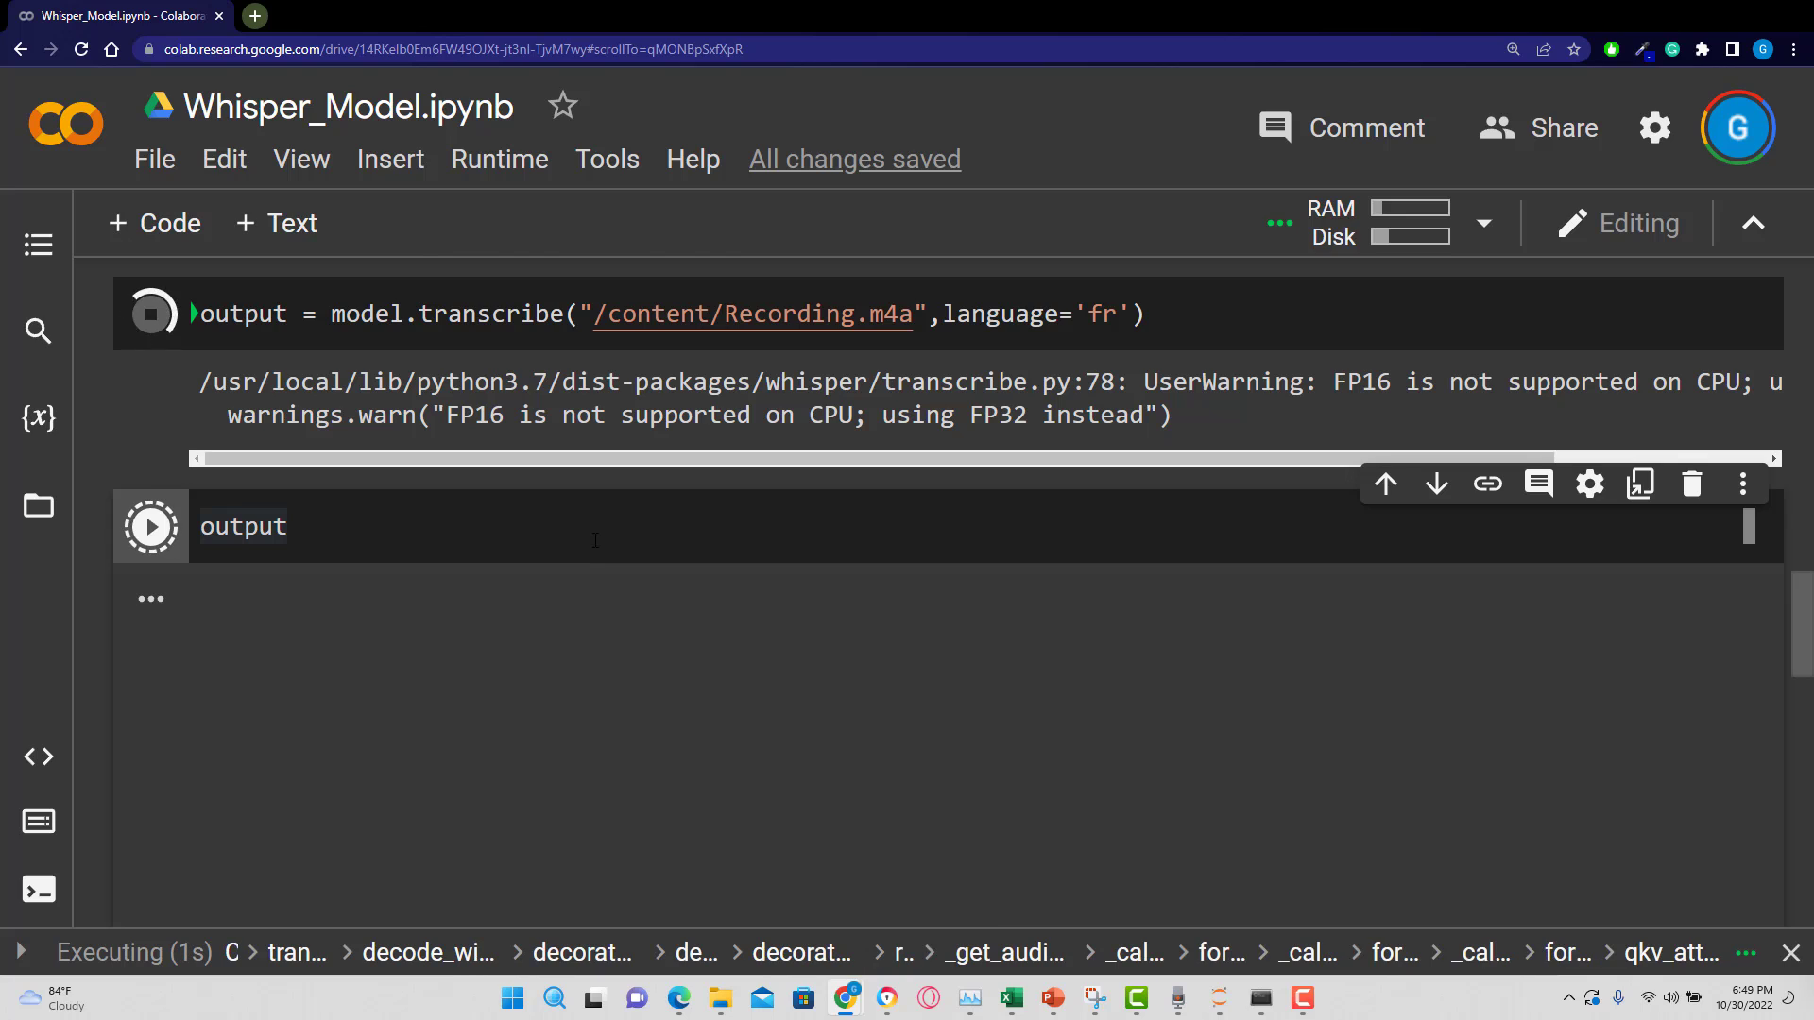
{"action": "scroll", "coordinate": [1004, 641], "scroll_direction": "up", "scroll_amount": 1}
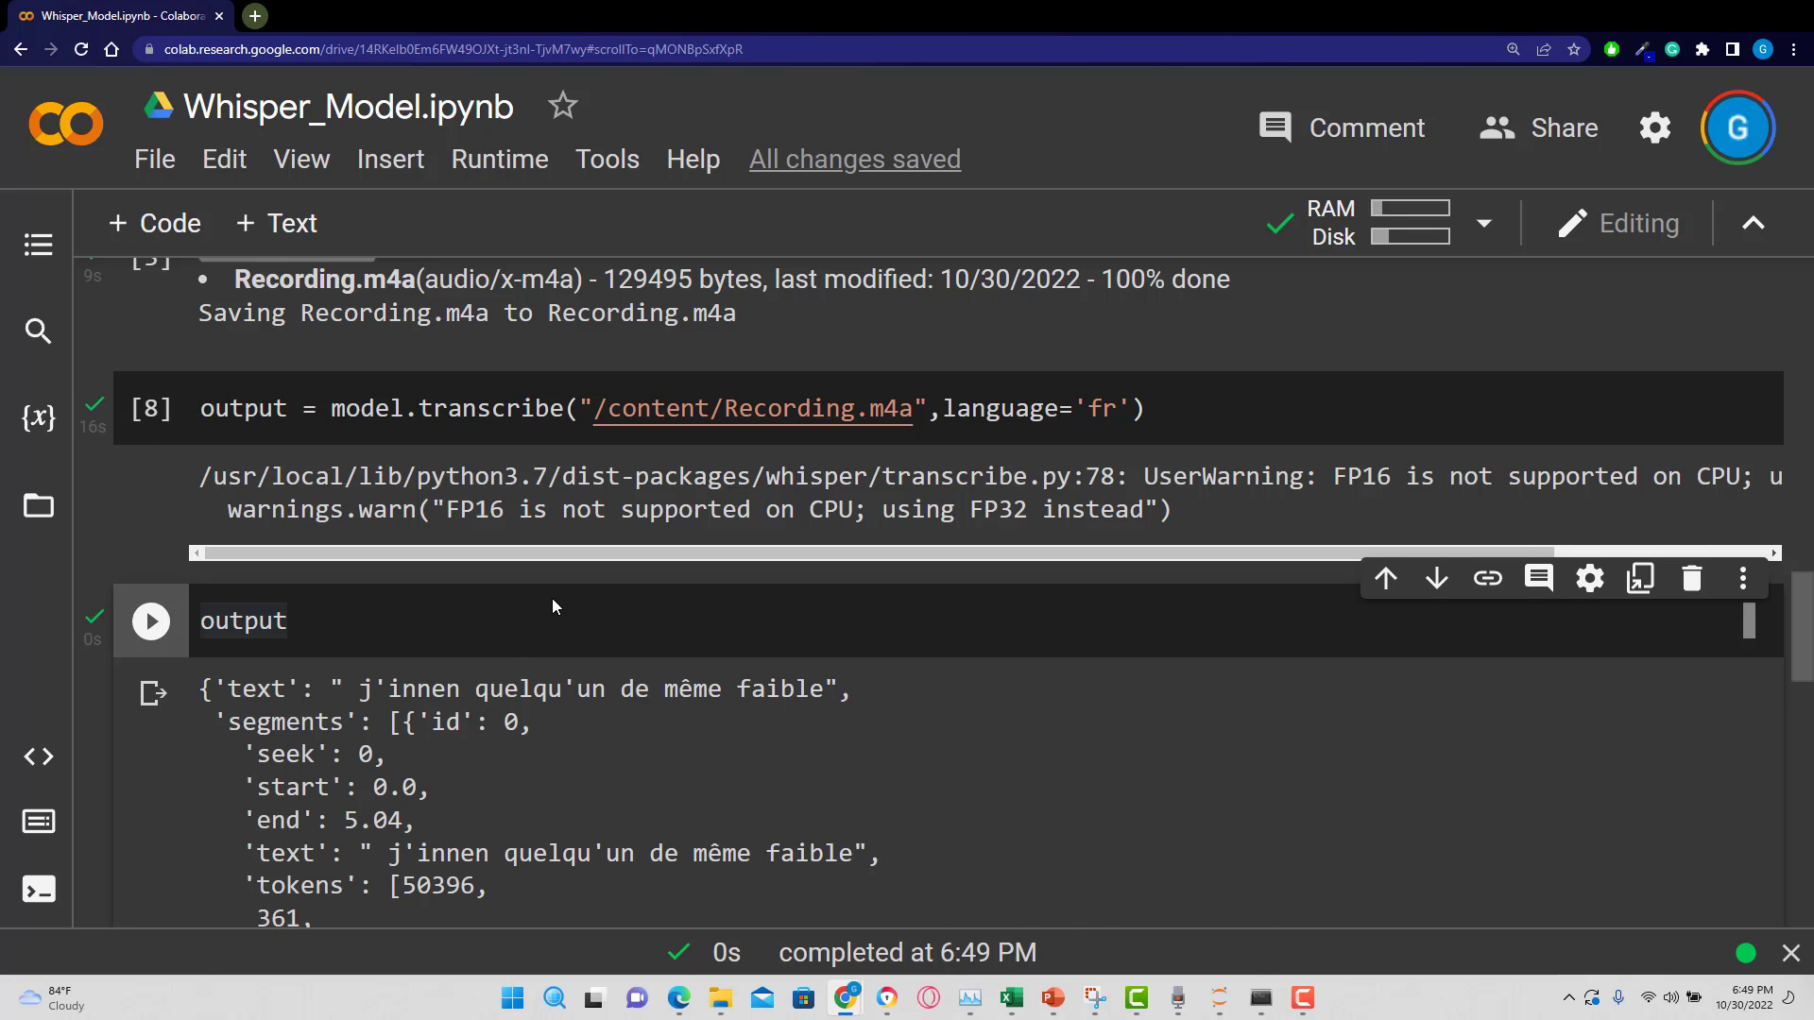
{"action": "scroll", "coordinate": [553, 596], "scroll_direction": "down", "scroll_amount": 1}
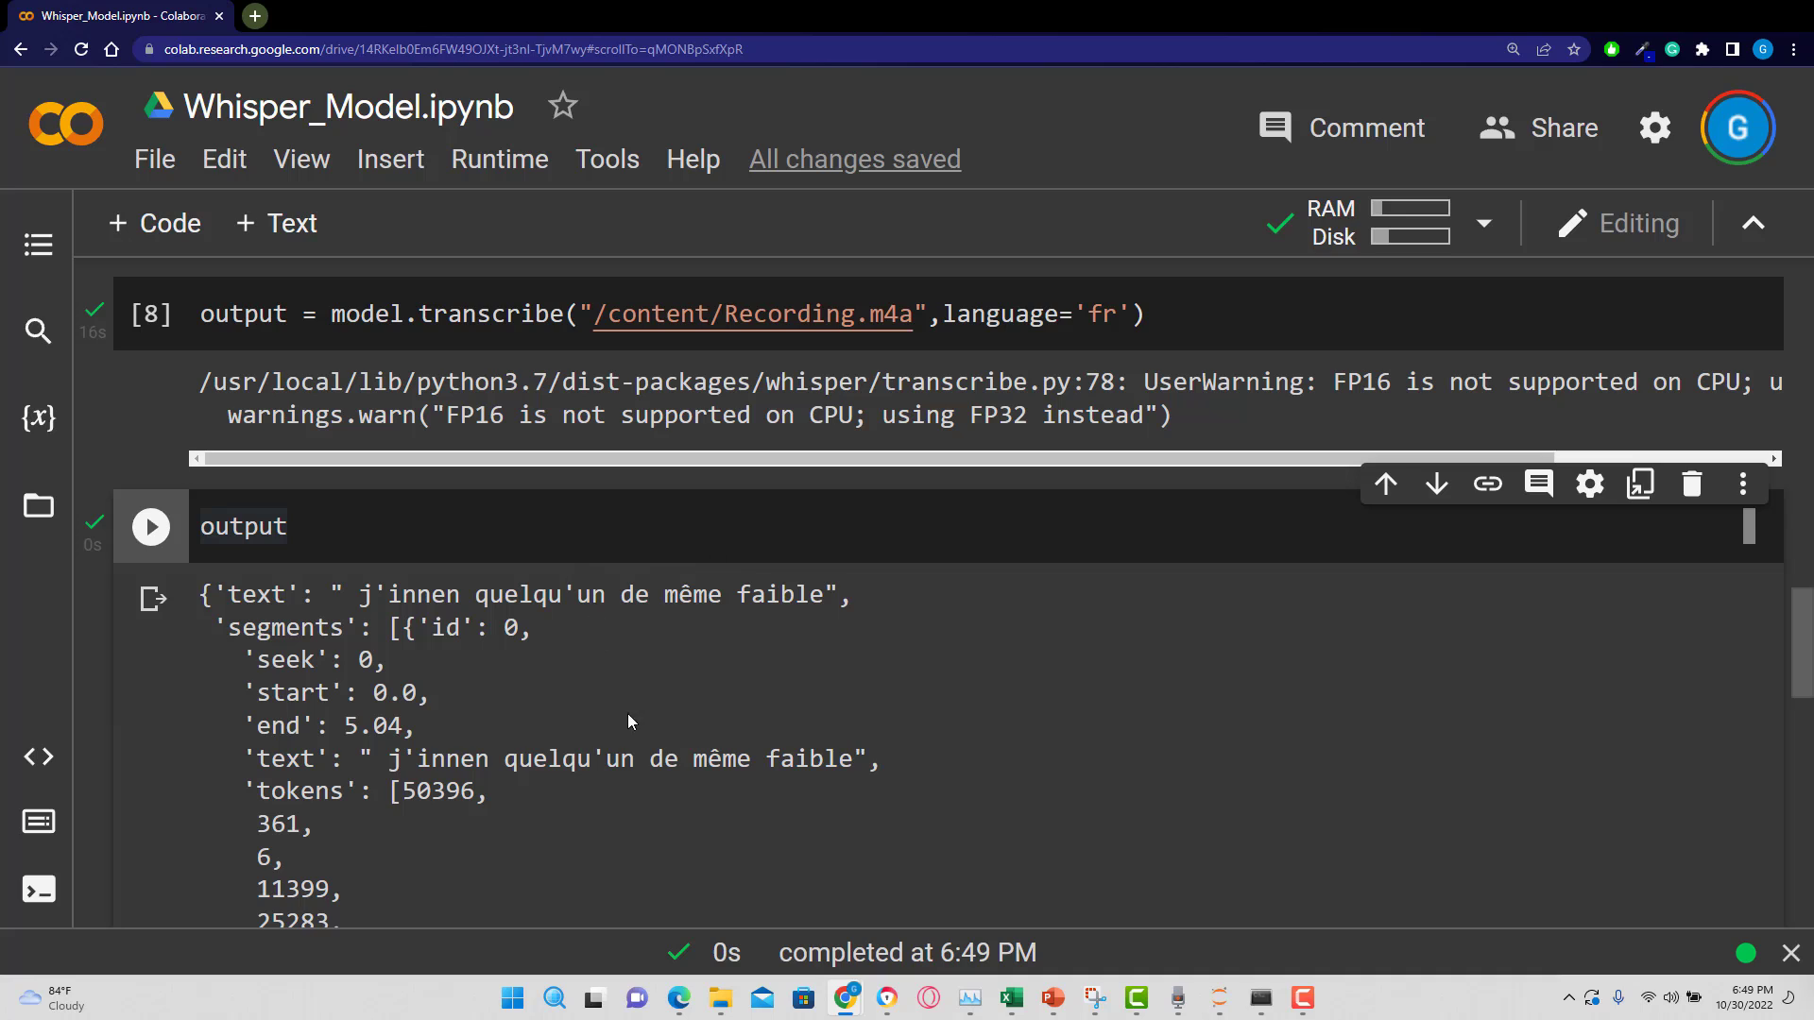
{"action": "scroll", "coordinate": [630, 716], "scroll_direction": "up", "scroll_amount": 2}
{"action": "scroll", "coordinate": [638, 709], "scroll_direction": "down", "scroll_amount": 1}
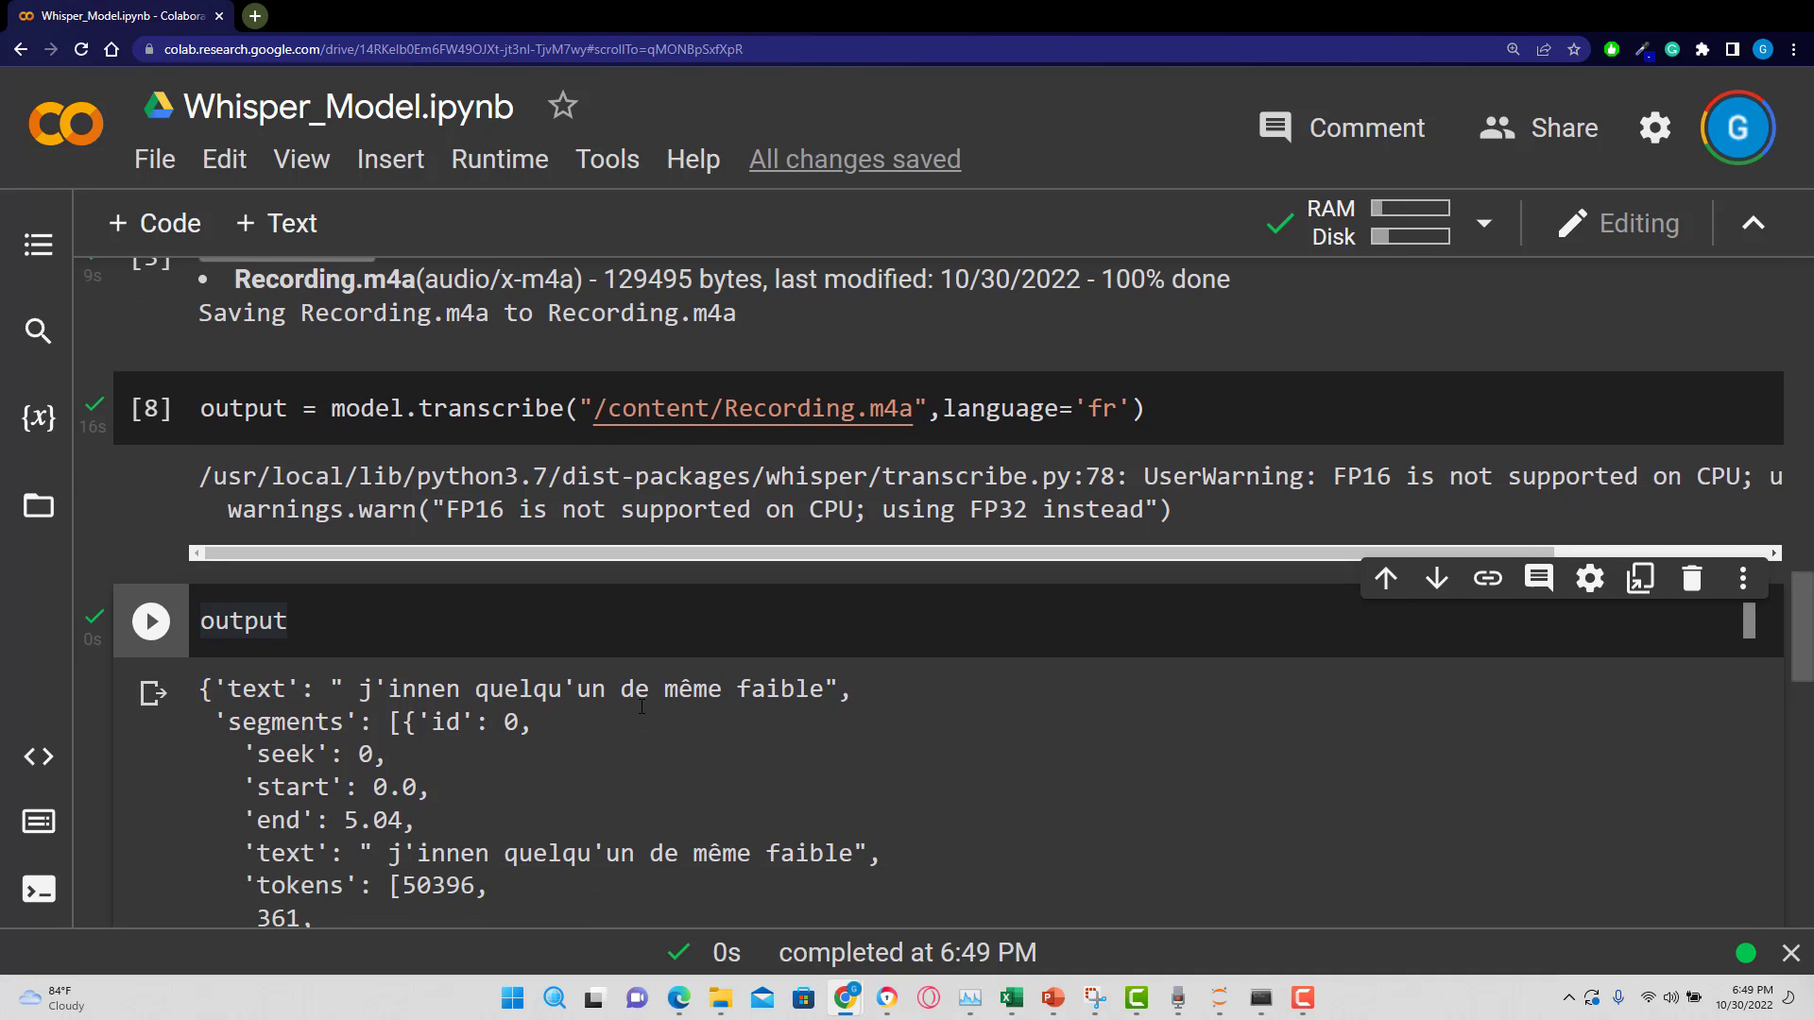